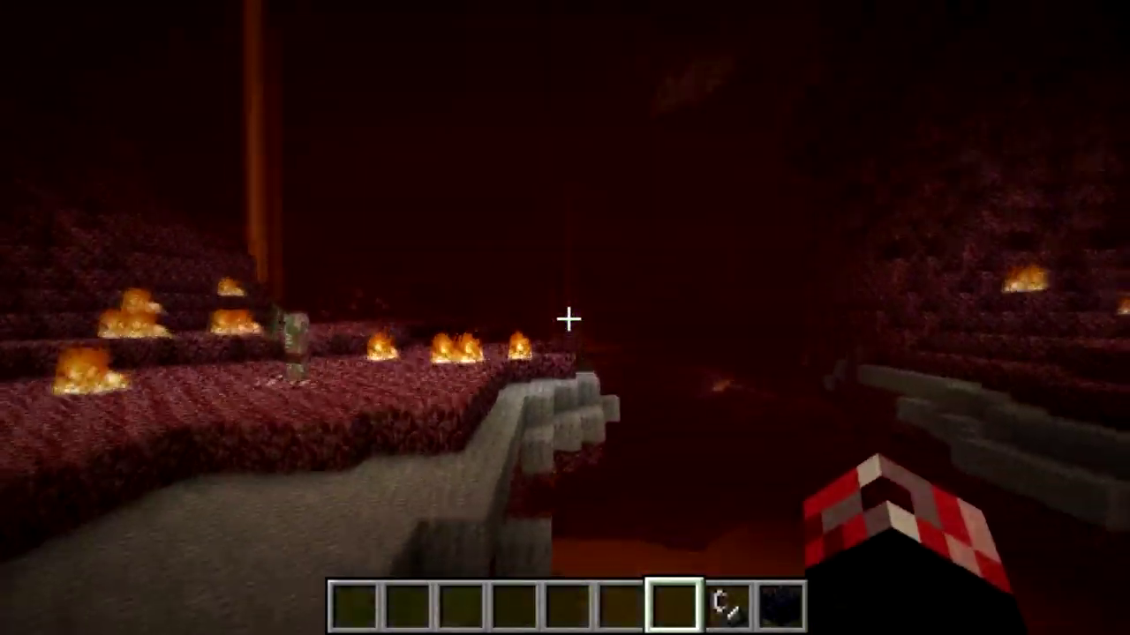
# Walk across the netherrack plains and fires past the lava lake to the lava sea's edge
pyautogui.press('w')
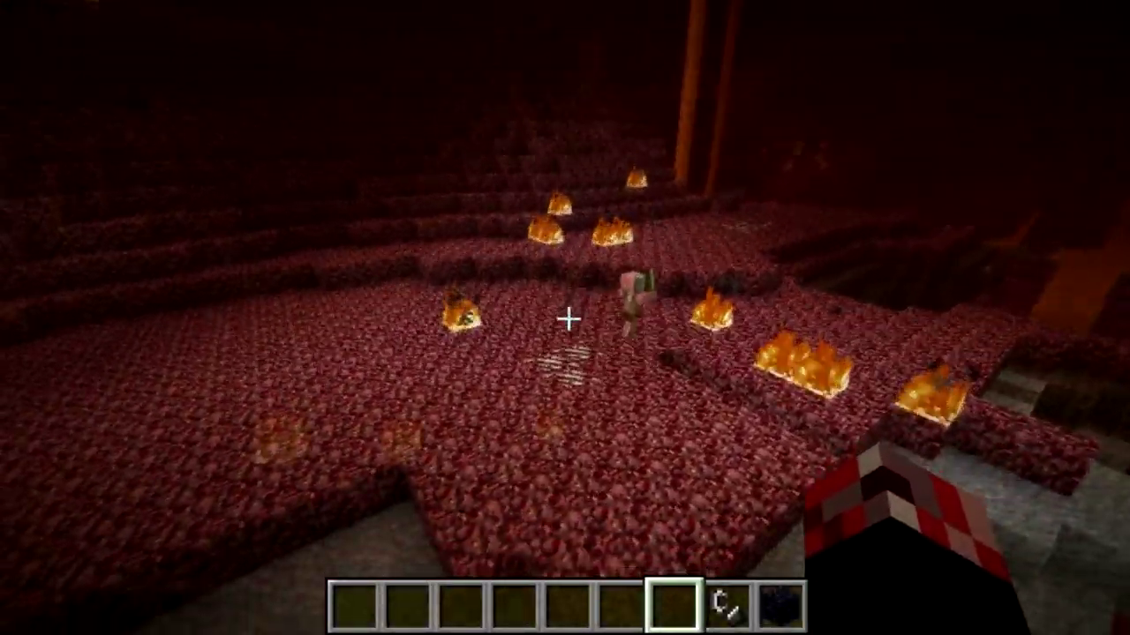
pyautogui.press('w')
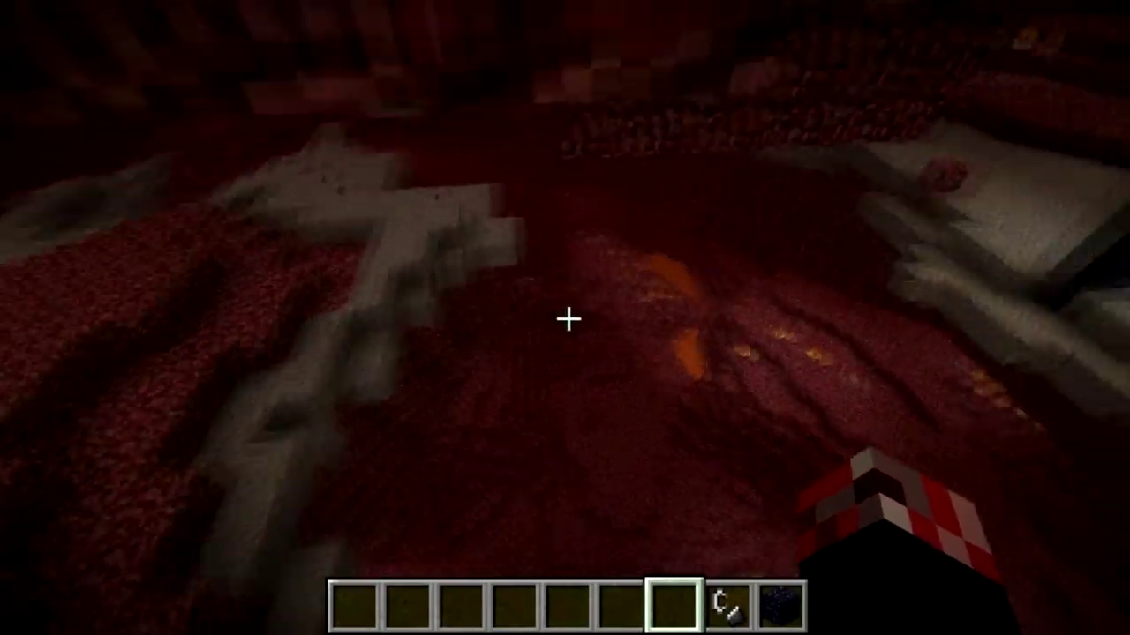
pyautogui.press('w')
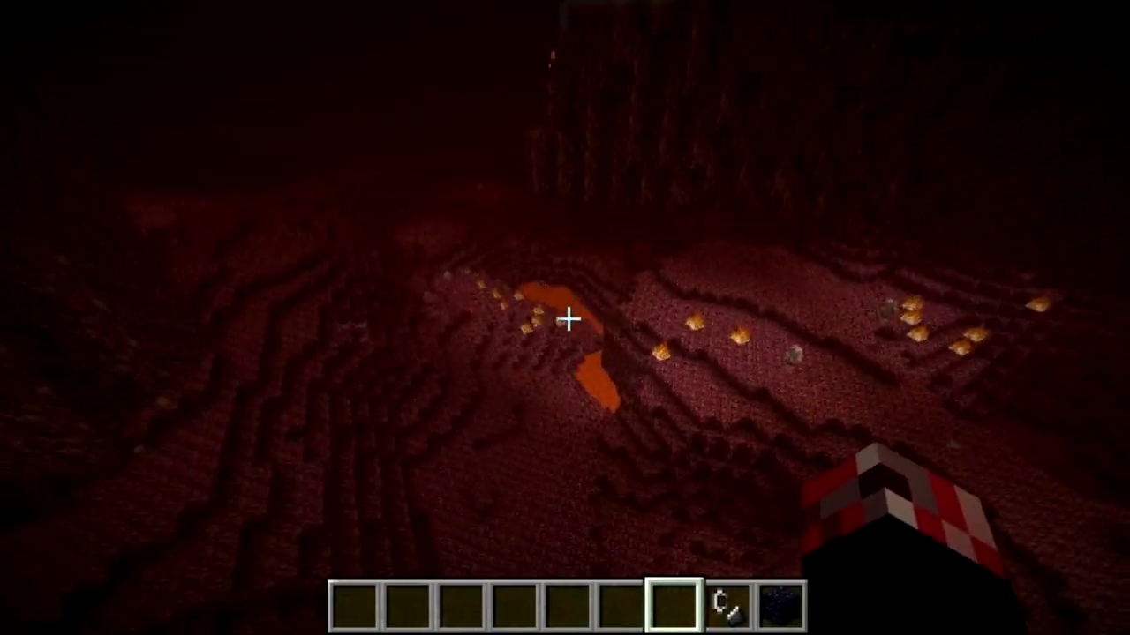
pyautogui.press('w')
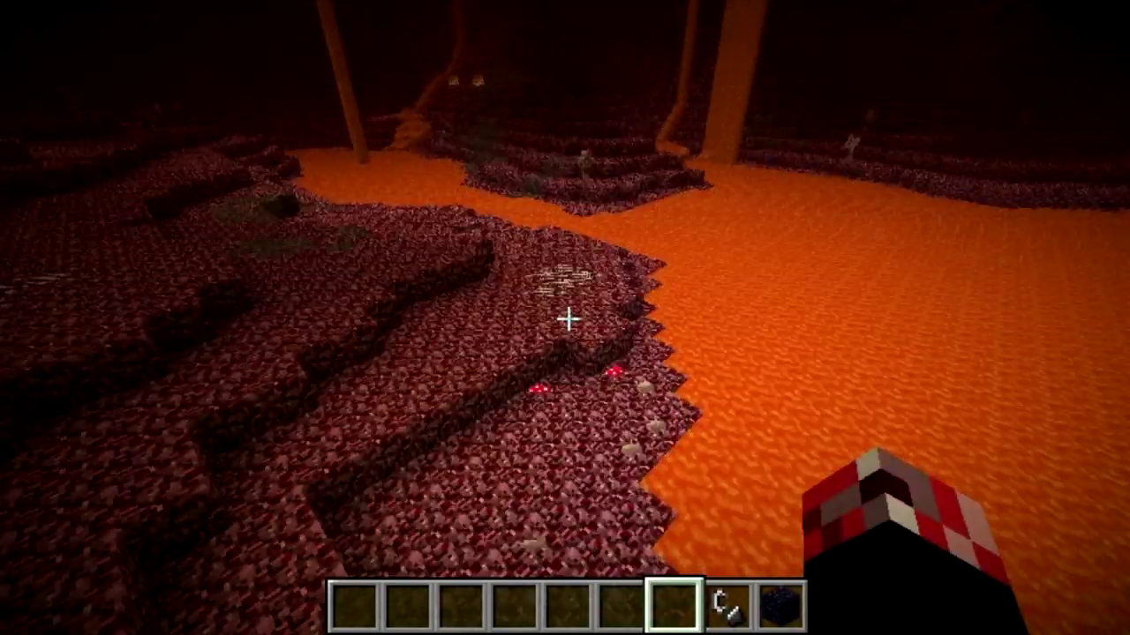
pyautogui.press('w')
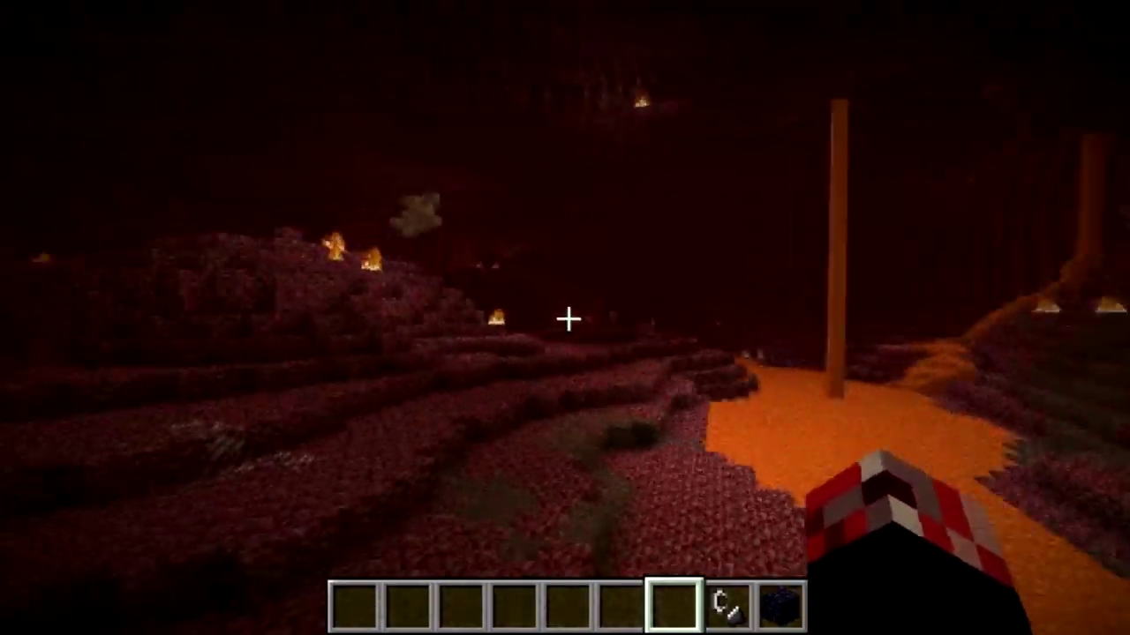
pyautogui.press('w')
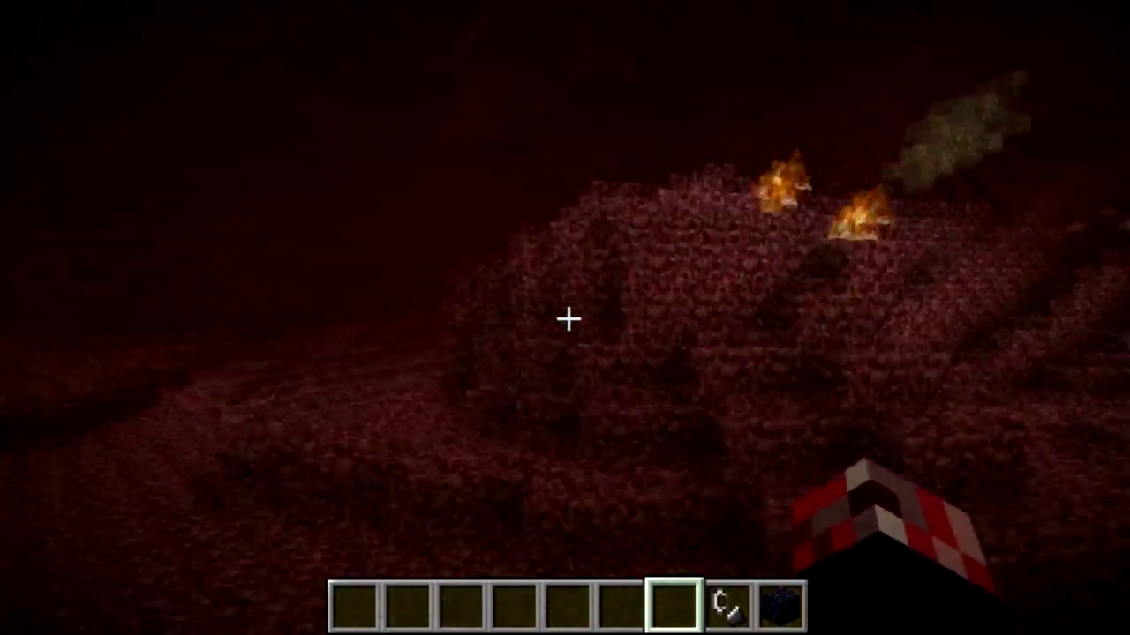
pyautogui.press('w')
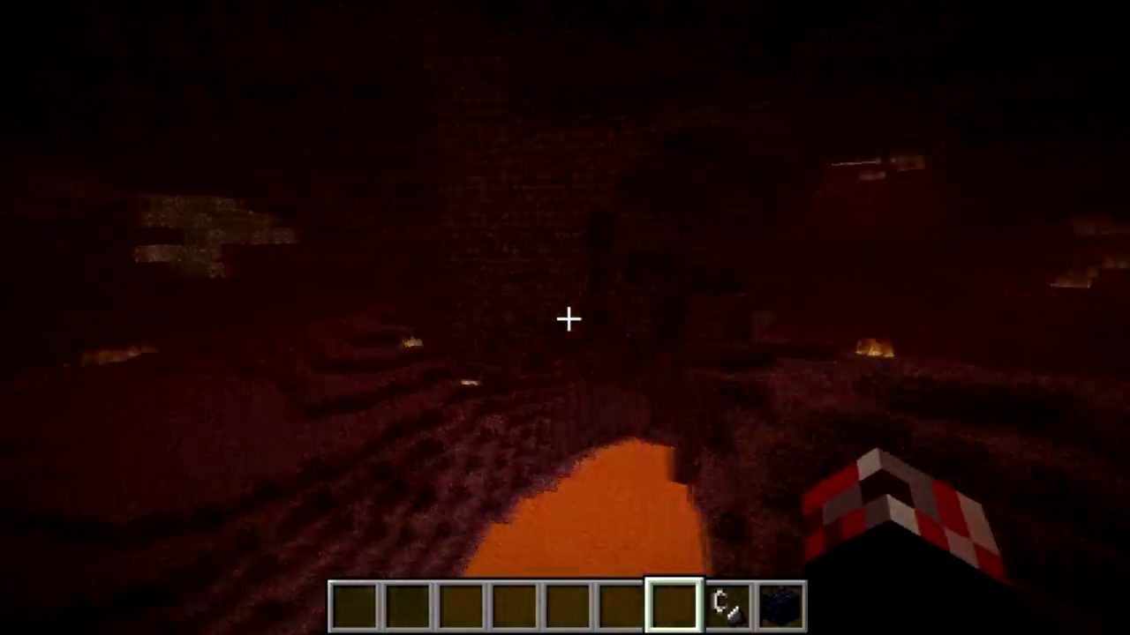
pyautogui.press('w')
pyautogui.press('w')
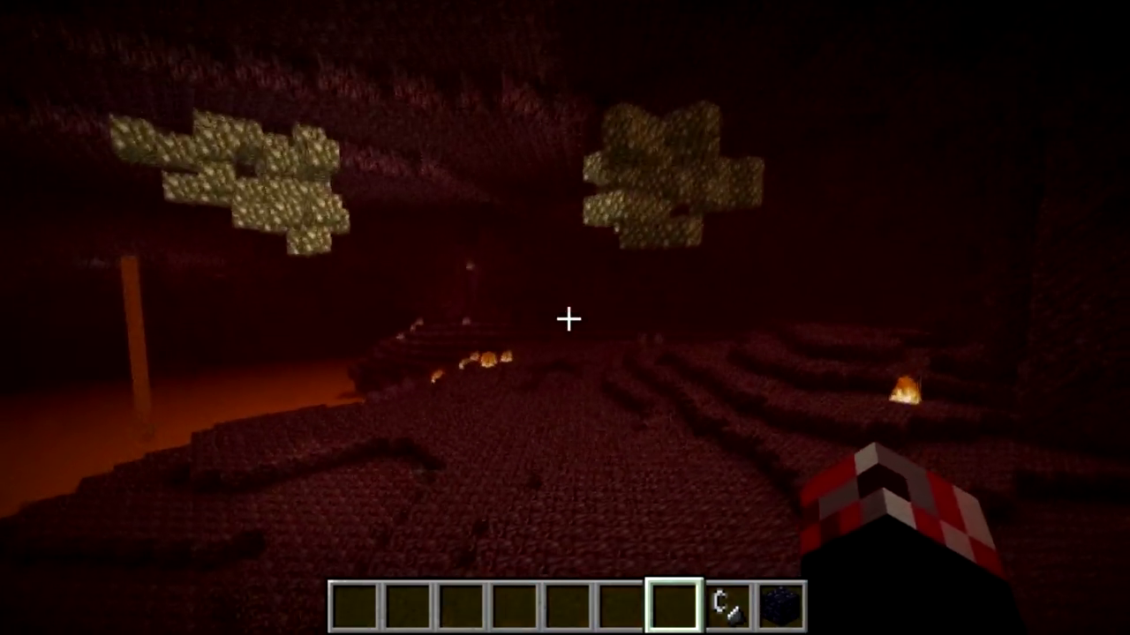
pyautogui.press('w')
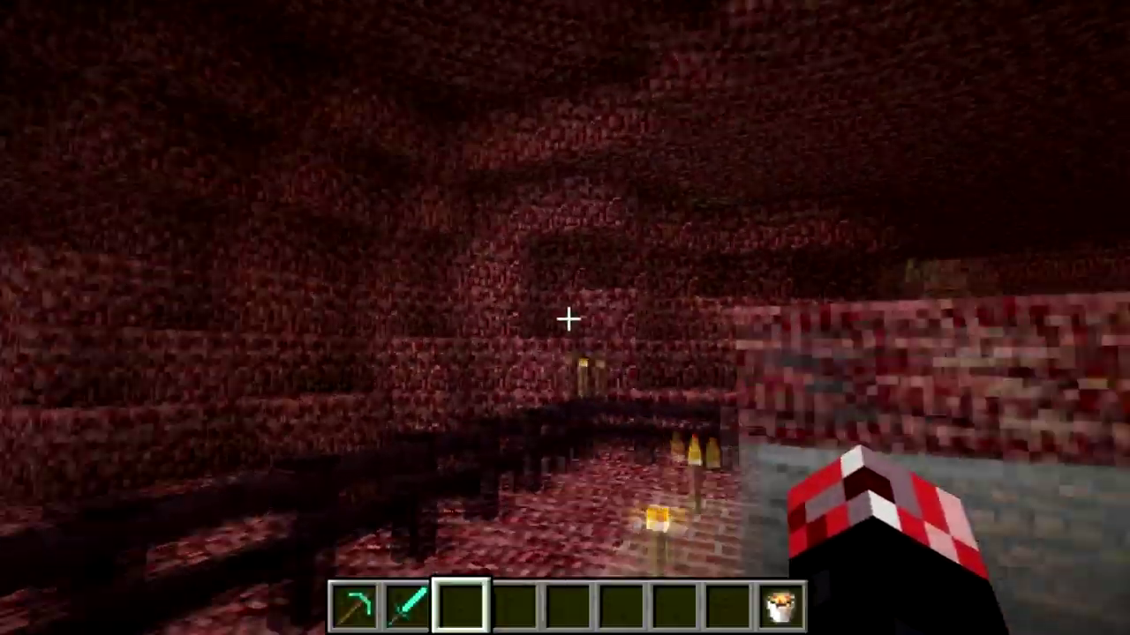
# Move back and forth along the ore wall, examining the coal, iron, emerald and lapis ores
pyautogui.press('w')
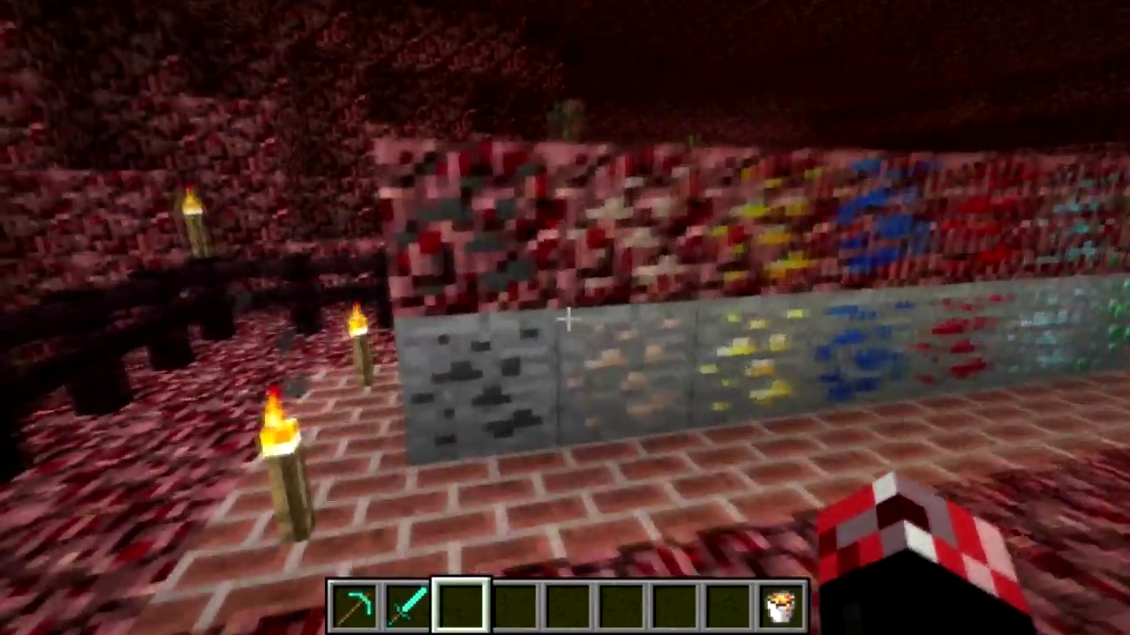
pyautogui.press('d')
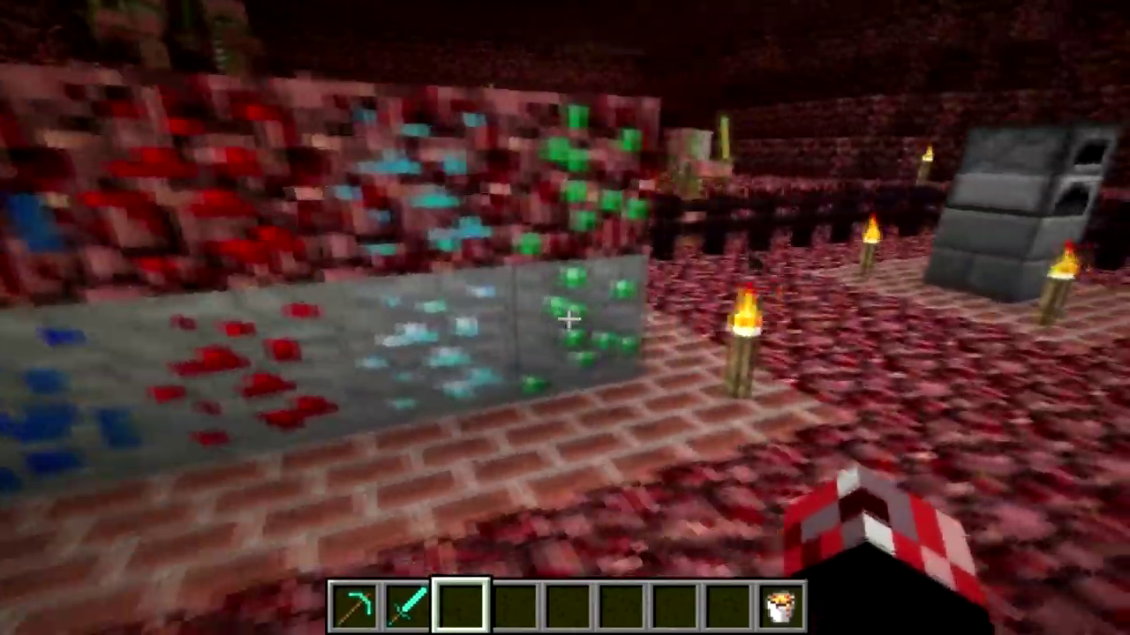
pyautogui.press('a')
pyautogui.press('a')
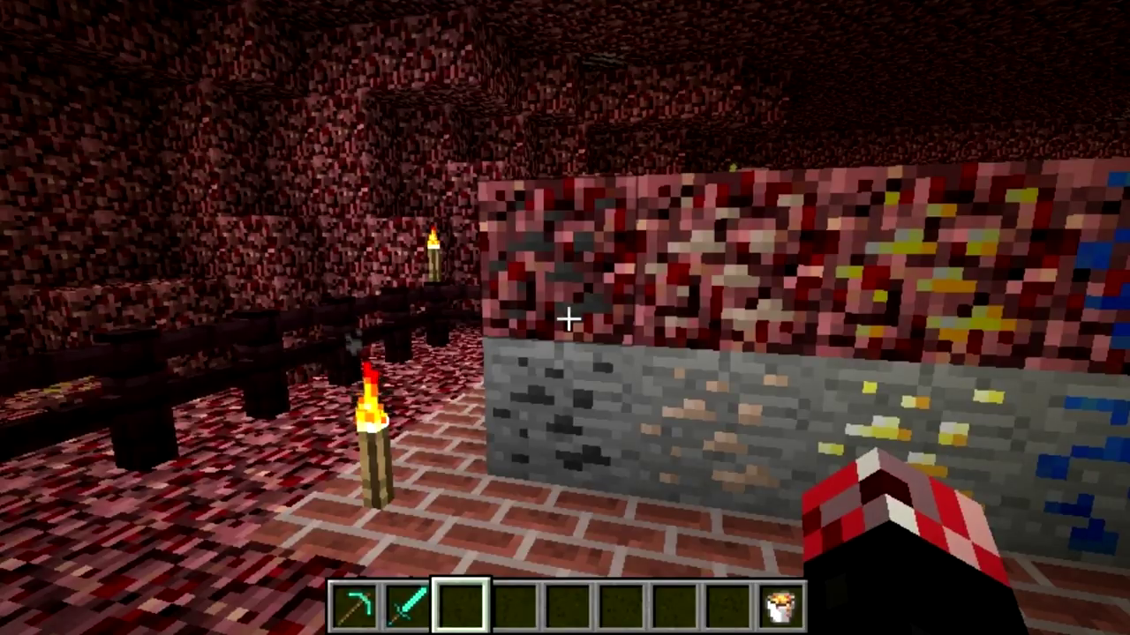
pyautogui.press('s')
pyautogui.press('d')
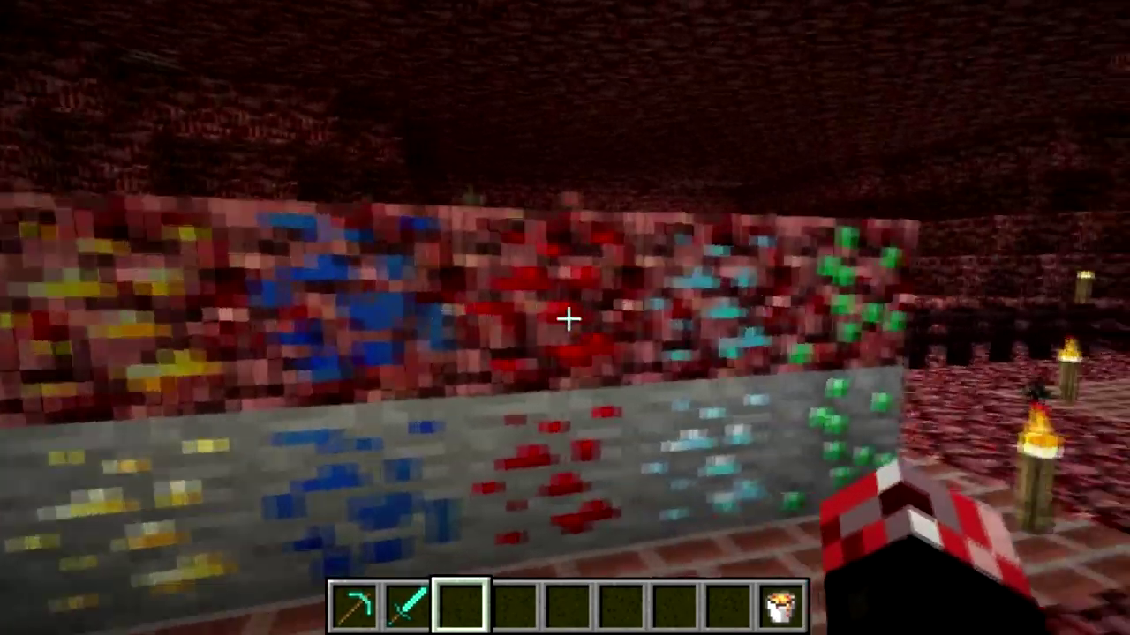
pyautogui.press('a')
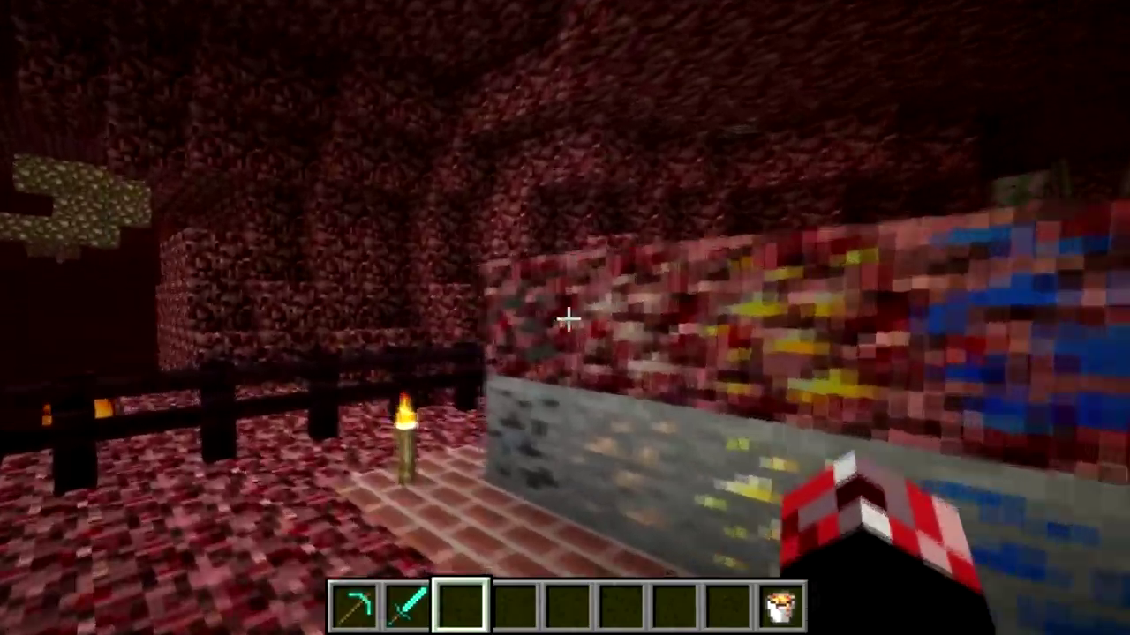
pyautogui.press('s')
pyautogui.press('d')
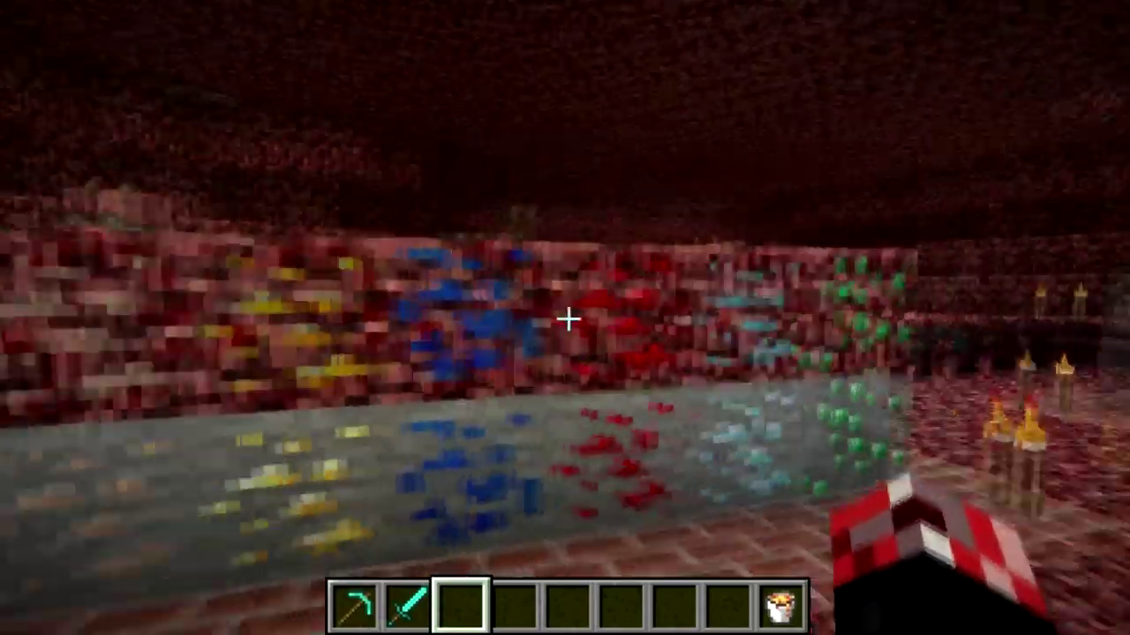
pyautogui.press('w')
pyautogui.press('w')
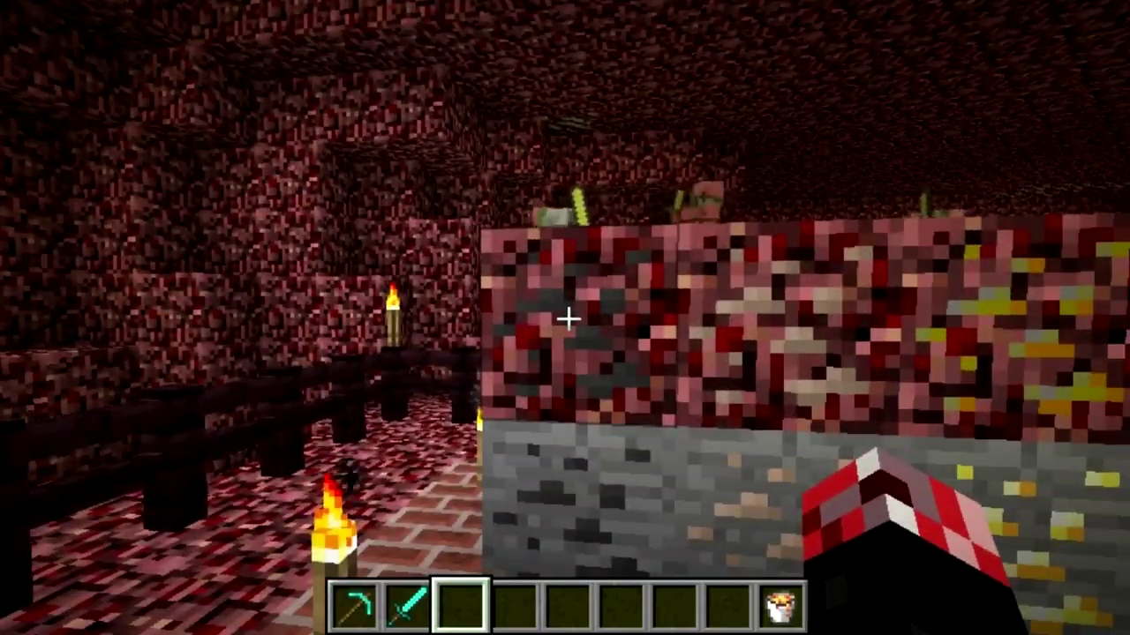
# Step up to the wall and select Nether Coal Ore into hotbar slot 3
pyautogui.press('w')
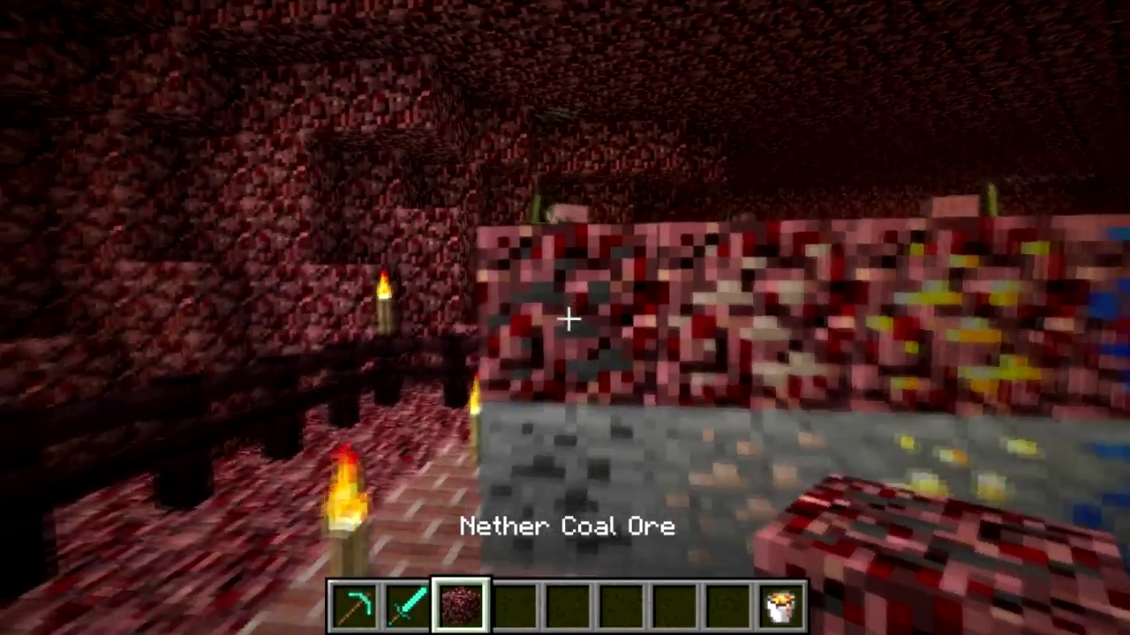
pyautogui.scroll(-1, 565, 321)
pyautogui.press('w')
pyautogui.scroll(-1, 567, 321)
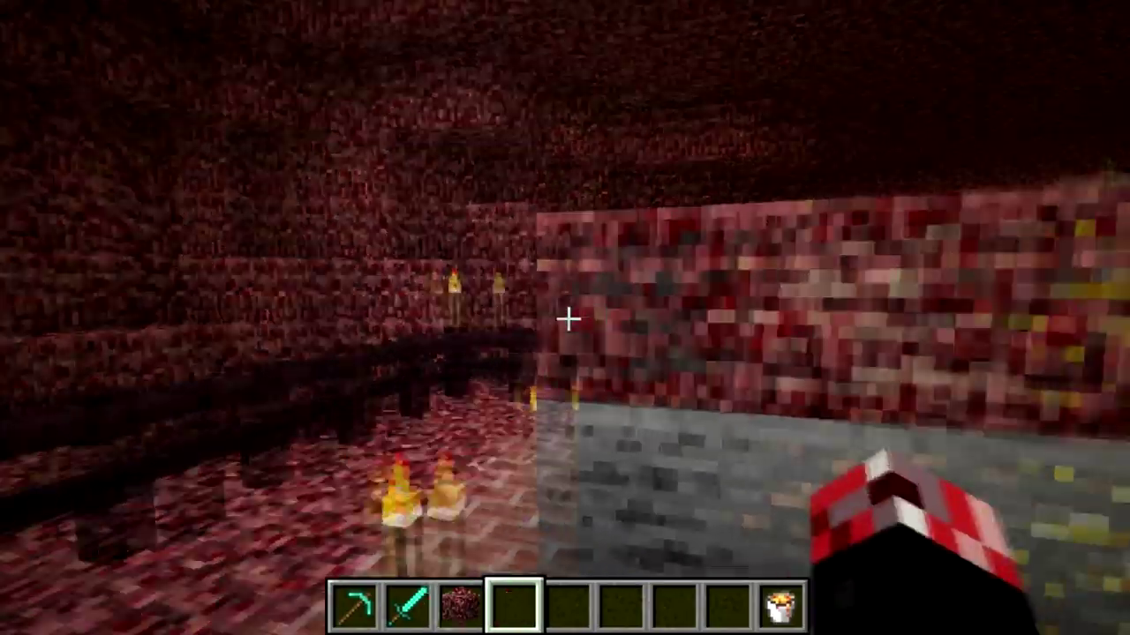
pyautogui.scroll(1, 568, 320)
pyautogui.scroll(-1, 568, 320)
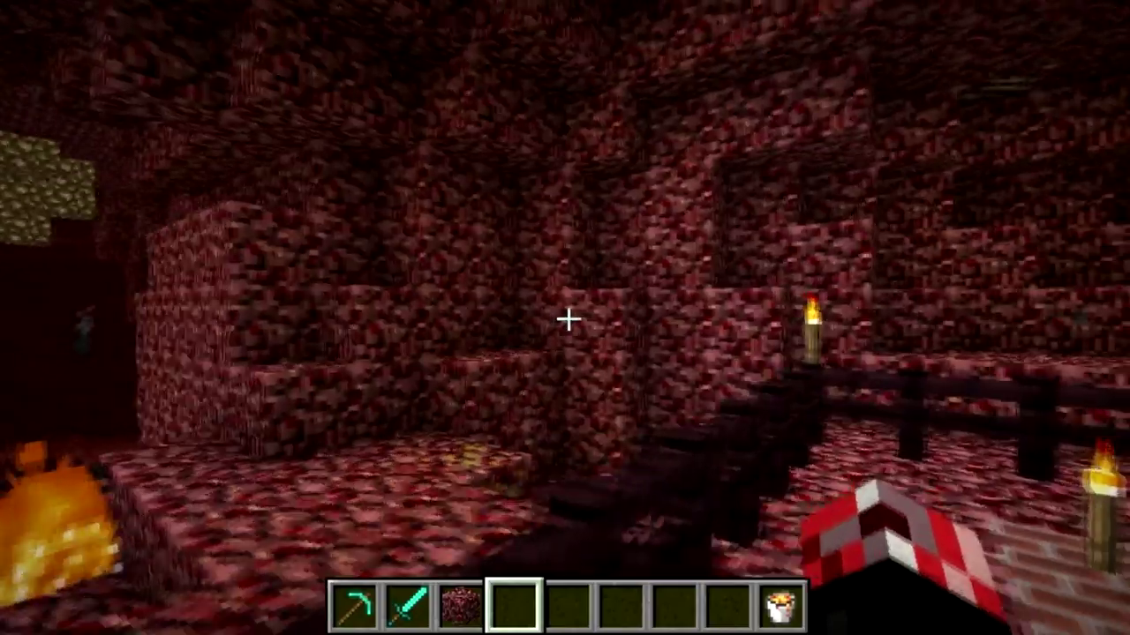
pyautogui.scroll(1, 567, 320)
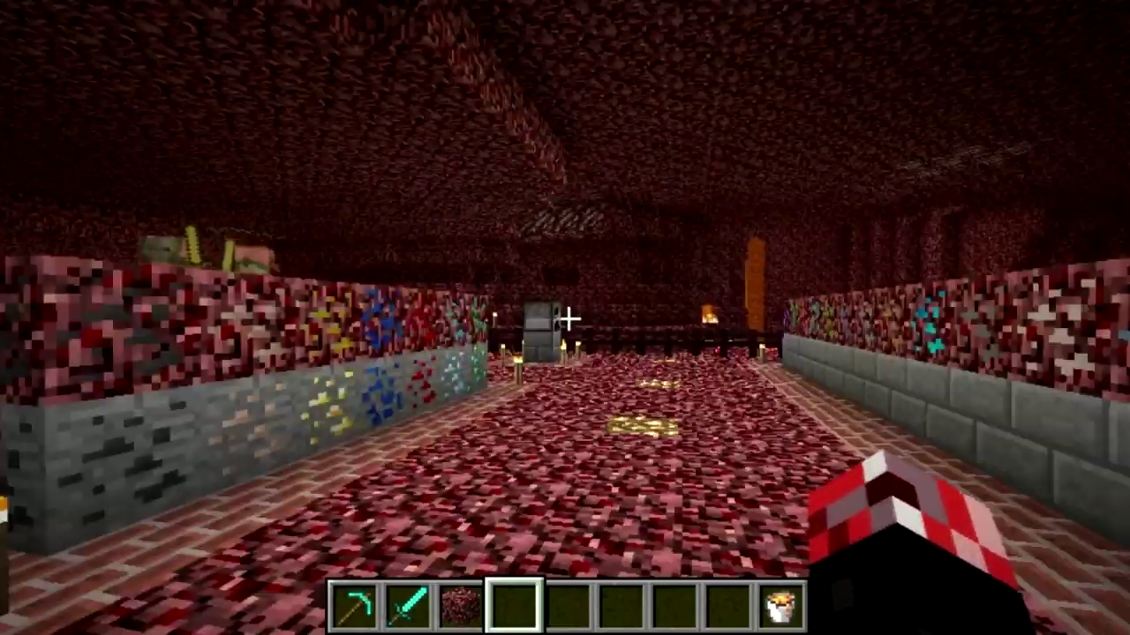
# Open the game menu's Options screen and close it to return to the game
pyautogui.scroll(-1, 565, 318)
pyautogui.press('Escape')
pyautogui.click(397, 399)
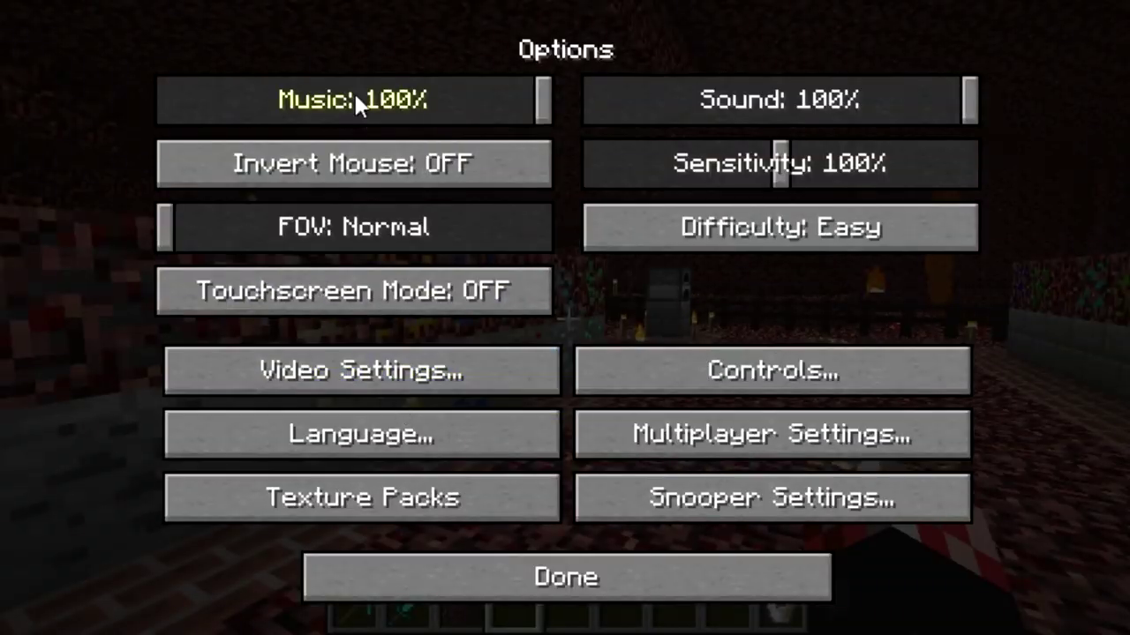
pyautogui.press('Escape')
pyautogui.press('Escape')
pyautogui.press('Escape')
pyautogui.click(474, 418)
pyautogui.press('Escape')
pyautogui.press('Escape')
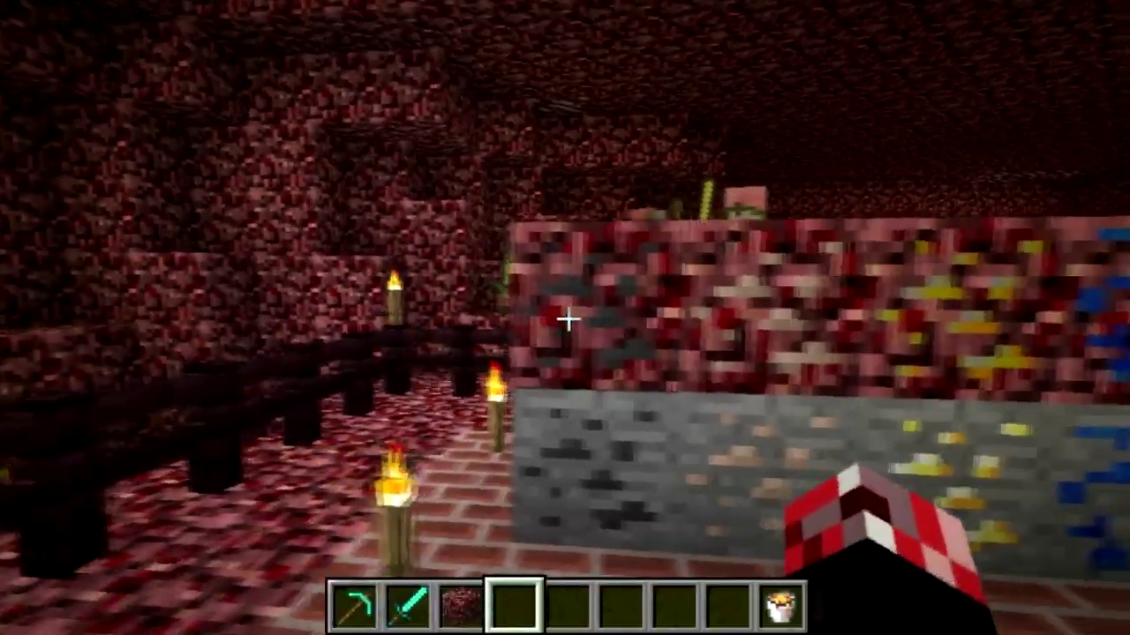
# Walk up to the furnace and open it
pyautogui.scroll(1, 565, 318)
pyautogui.scroll(-1, 564, 317)
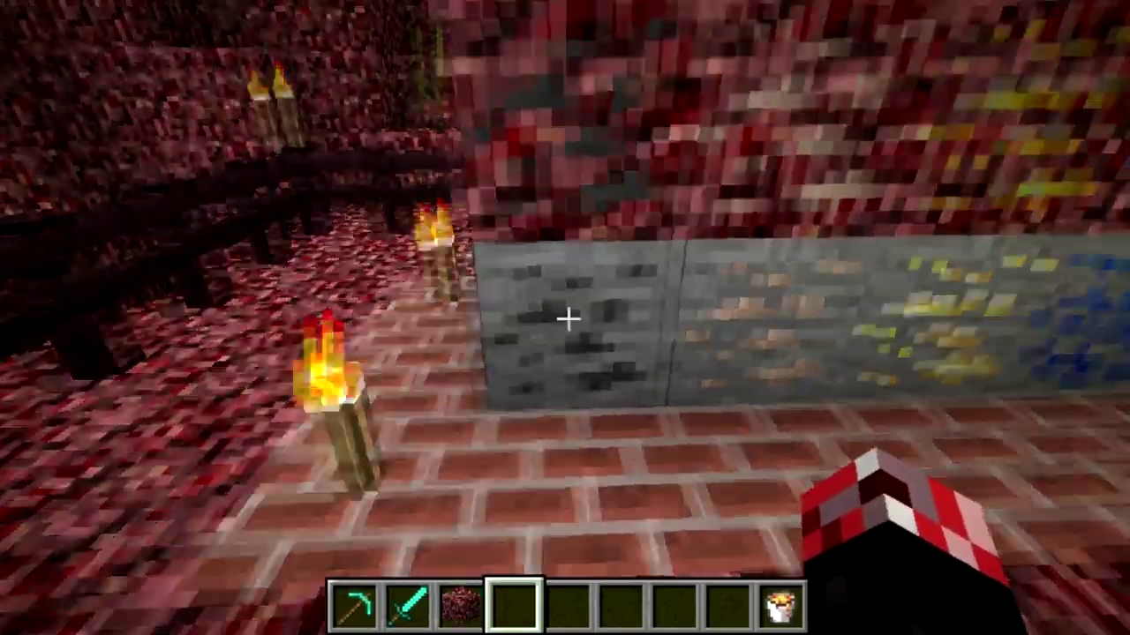
pyautogui.scroll(1, 565, 318)
pyautogui.scroll(-1, 565, 317)
pyautogui.press('w')
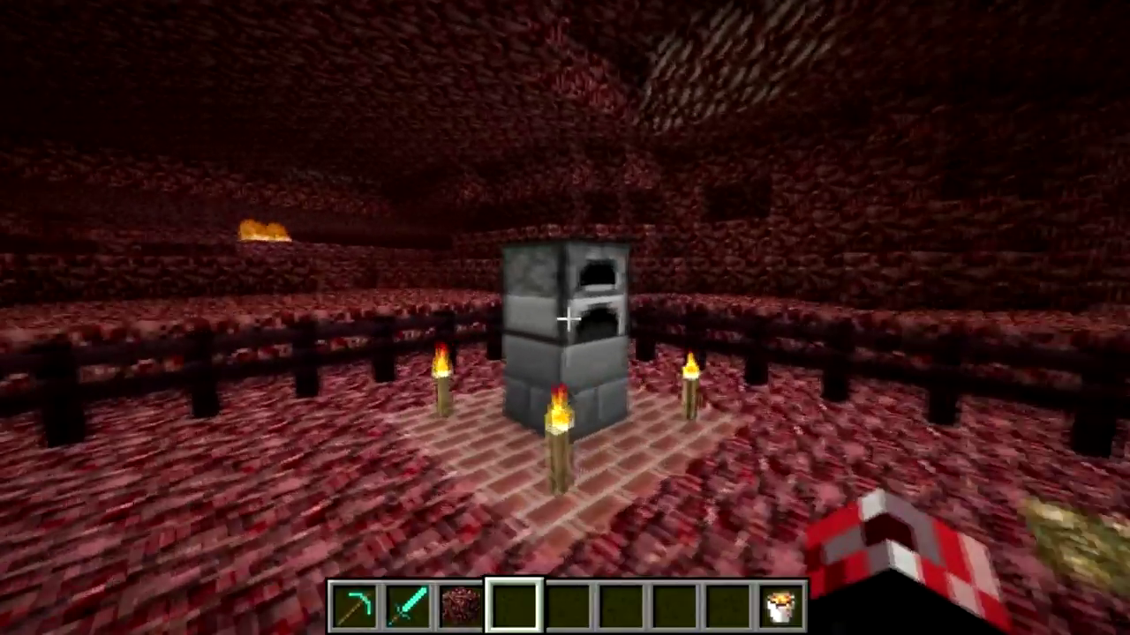
pyautogui.rightClick(564, 318)
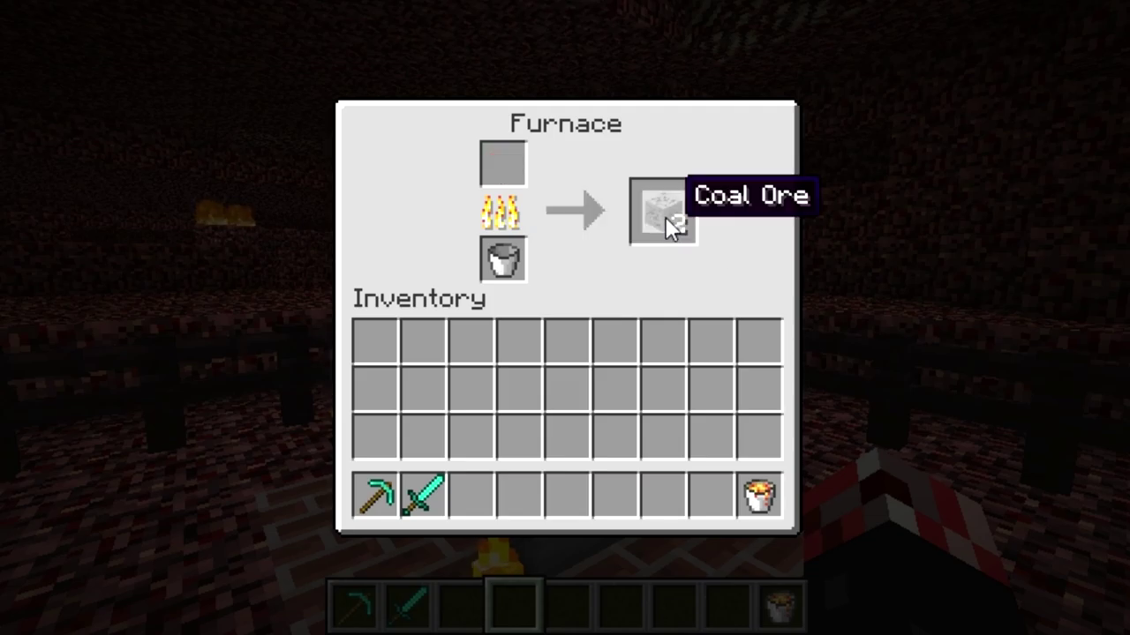
# Take the smelted Coal Ore from the furnace and place two Coal Ore blocks on the floor
pyautogui.click(657, 219)
pyautogui.press('e')
pyautogui.scroll(5, 565, 318)
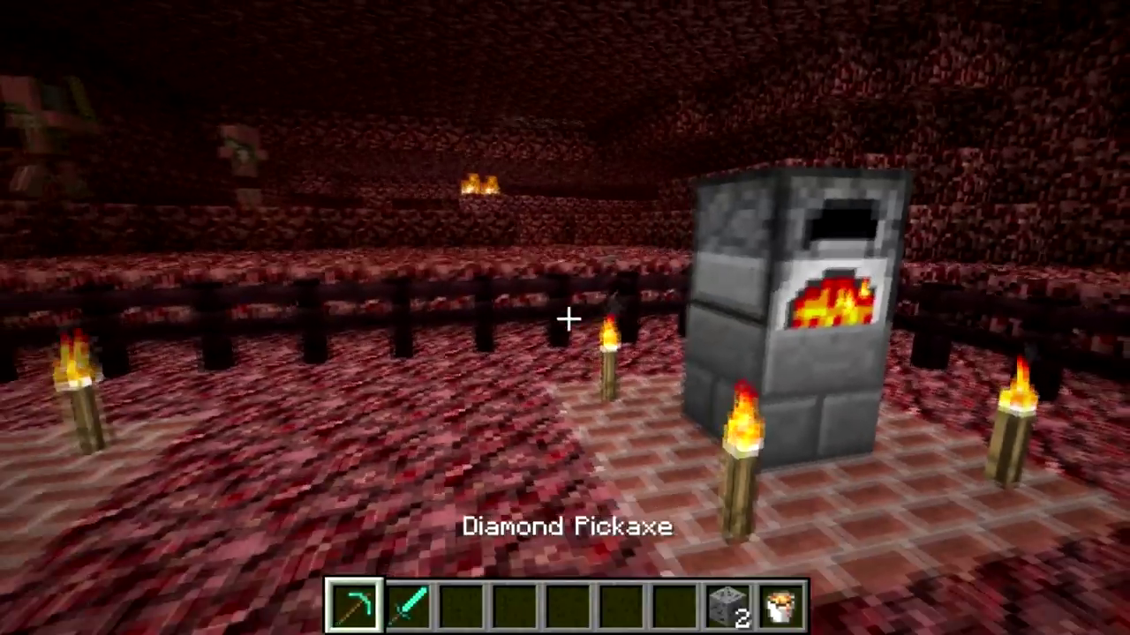
pyautogui.rightClick(568, 319)
pyautogui.rightClick(568, 319)
# Mine one placed Coal Ore block with the diamond pickaxe, then turn back to the ore wall
pyautogui.press('1')
pyautogui.scroll(1, 569, 320)
pyautogui.scroll(-1, 569, 320)
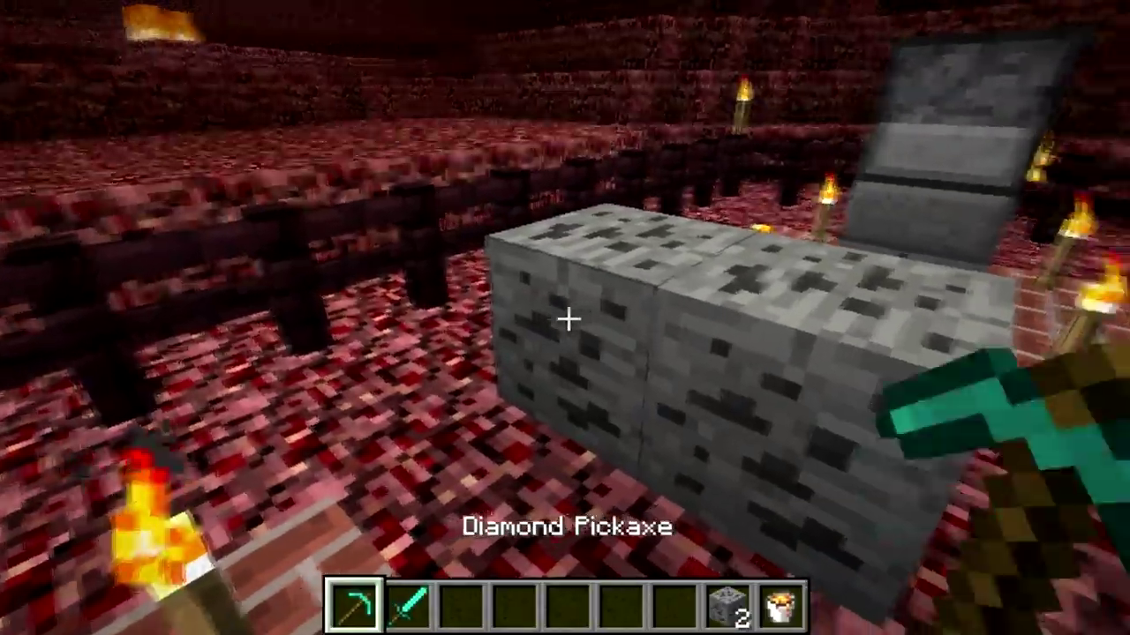
pyautogui.click(569, 320)
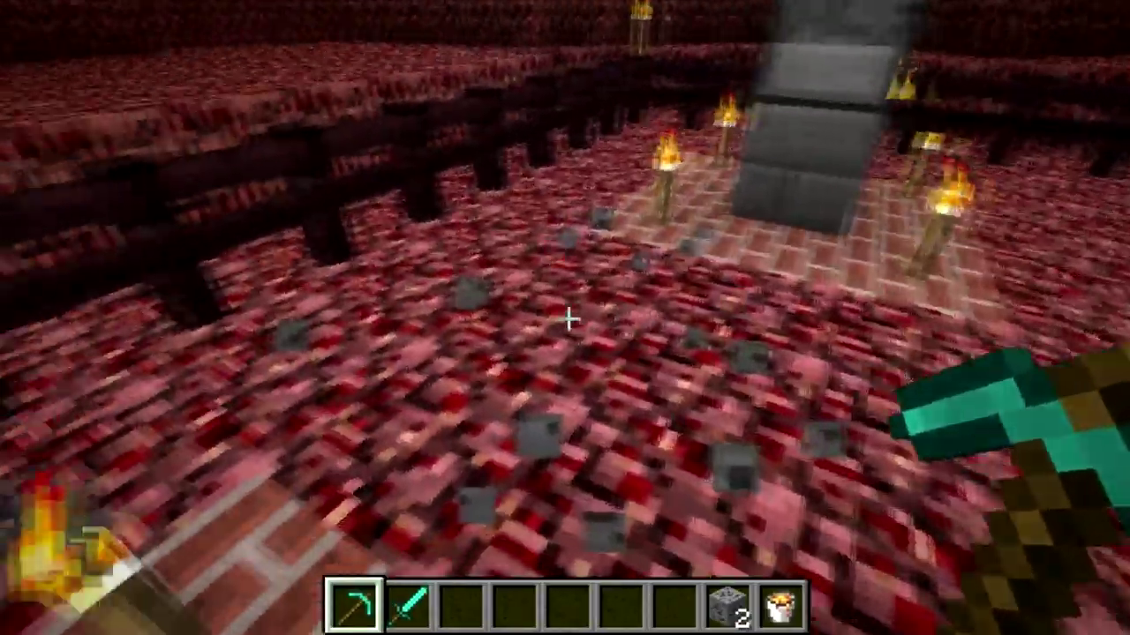
pyautogui.press('3')
pyautogui.press('a')
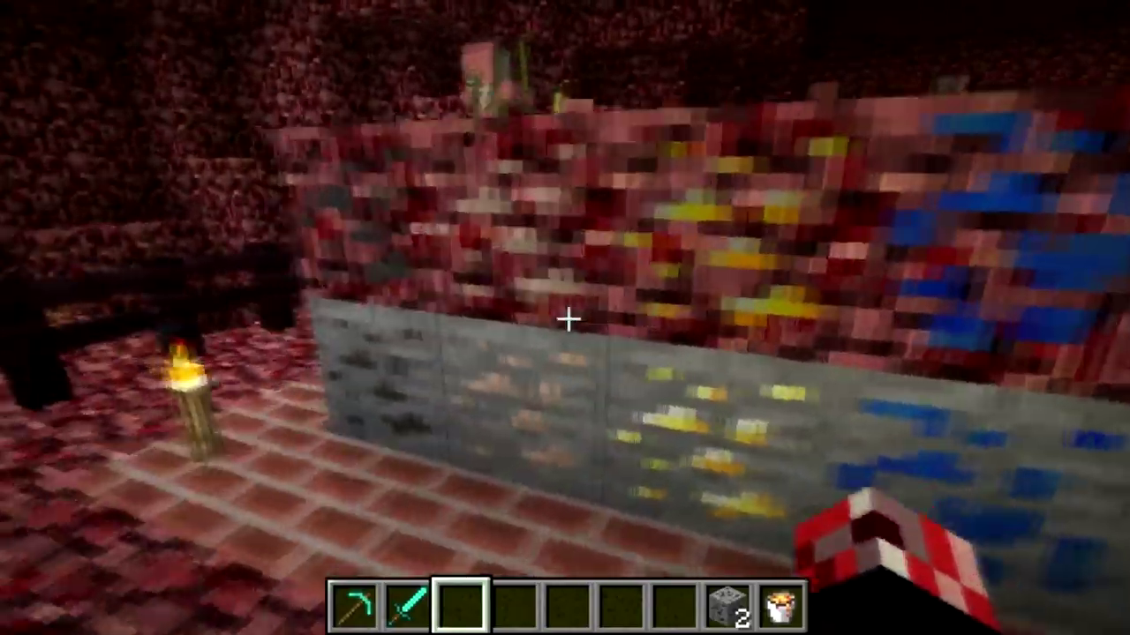
# Strafe past the redstone, diamond and emerald ores to the wall's end, then face the fenced netherrack area
pyautogui.press('s')
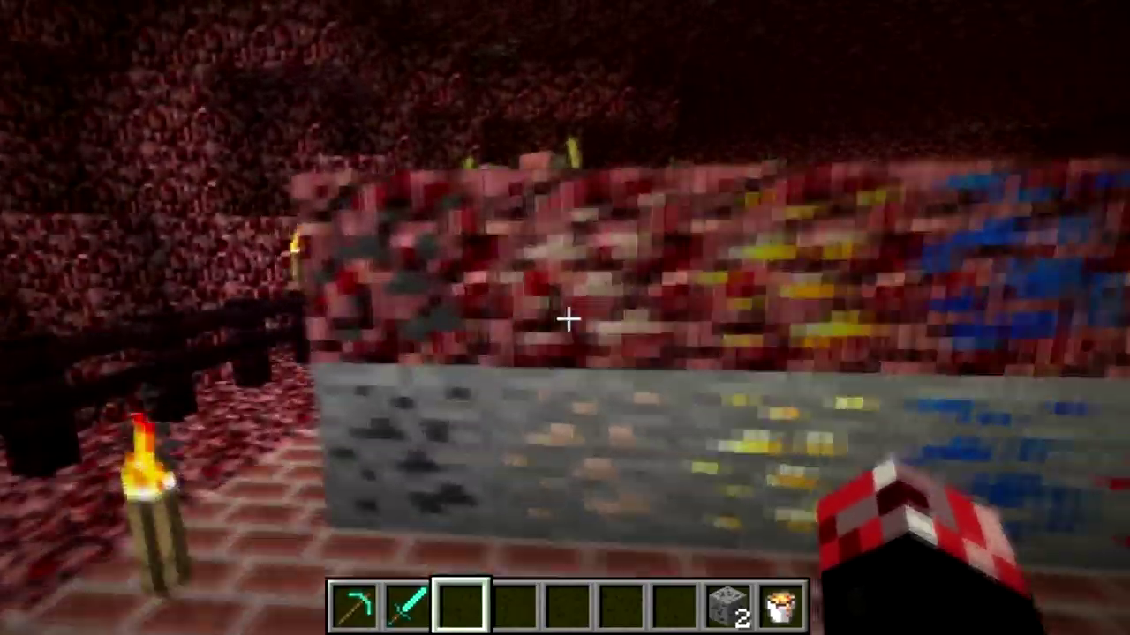
pyautogui.press('w')
pyautogui.press('d')
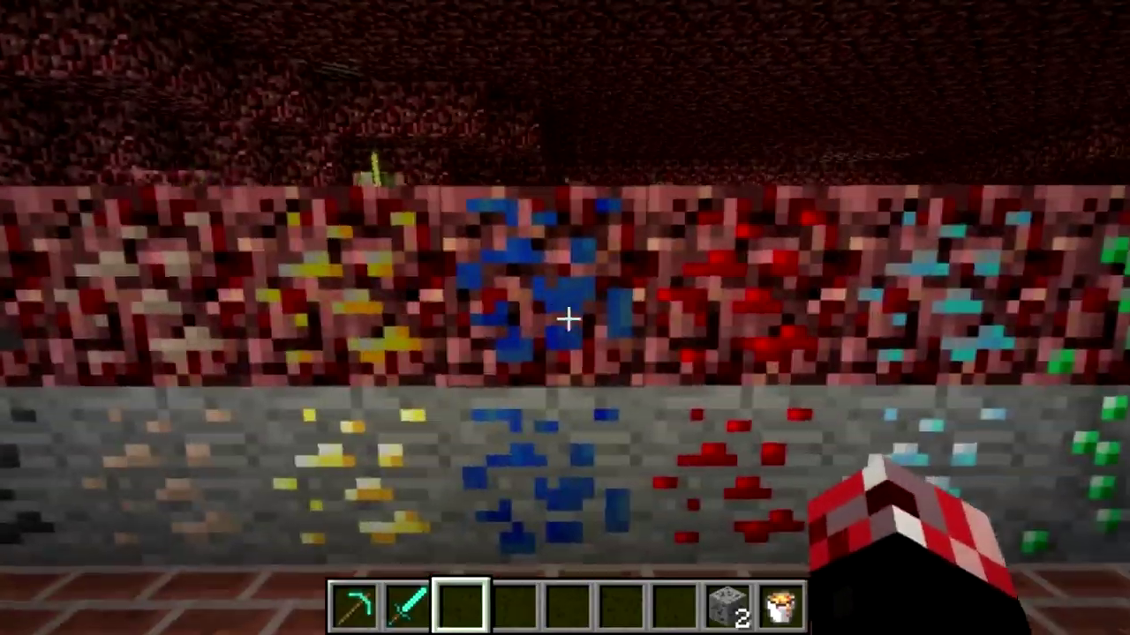
pyautogui.press('d')
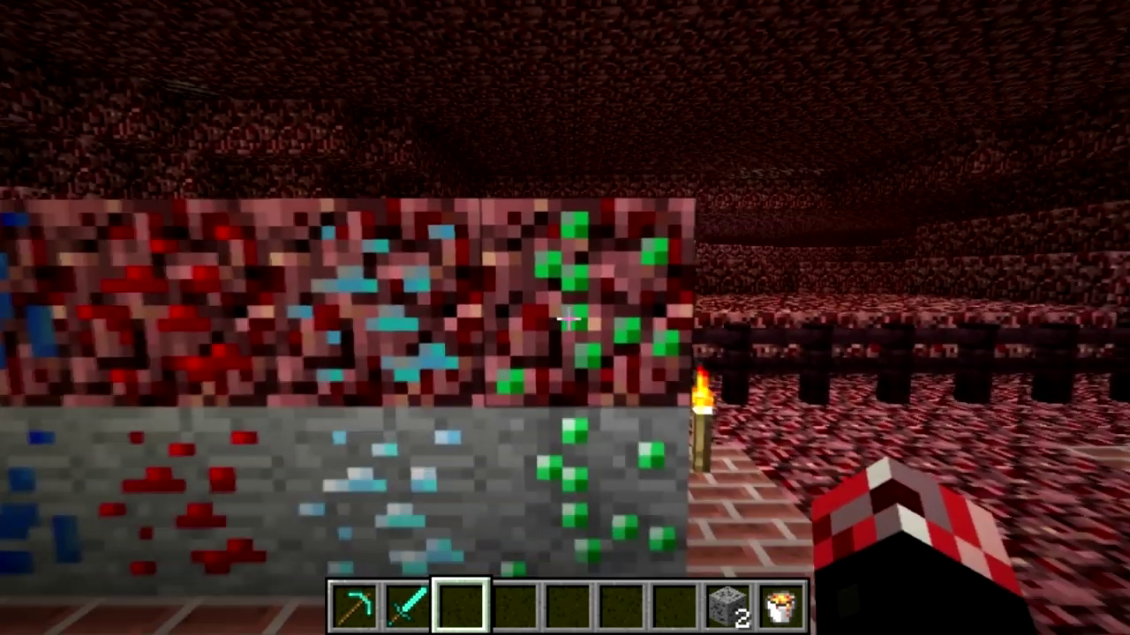
pyautogui.press('w')
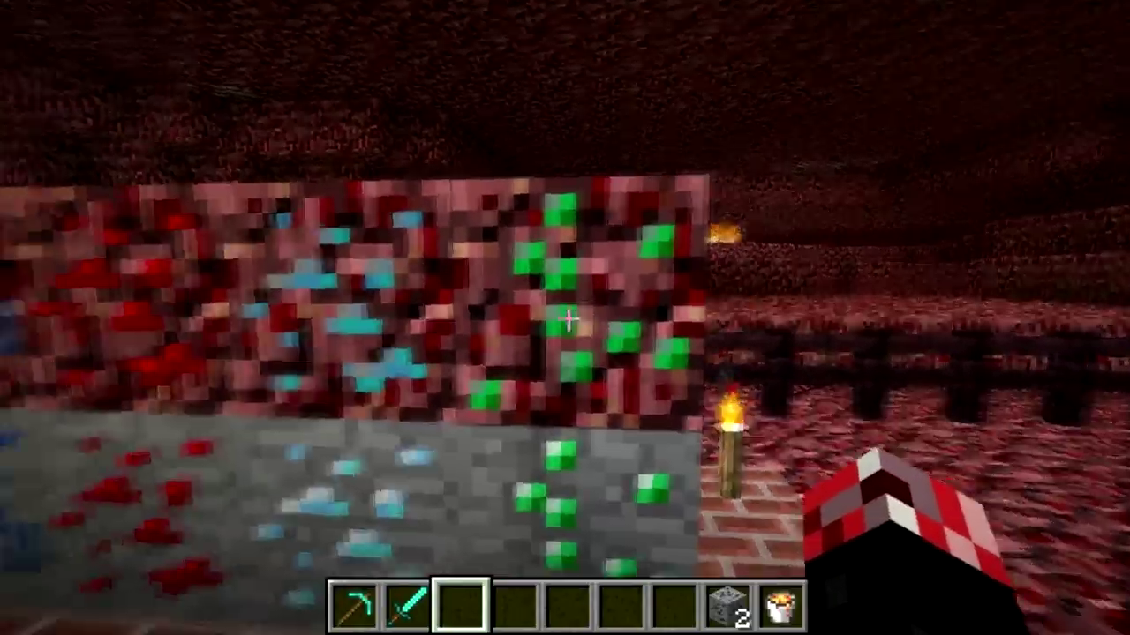
pyautogui.press('w')
pyautogui.press('w')
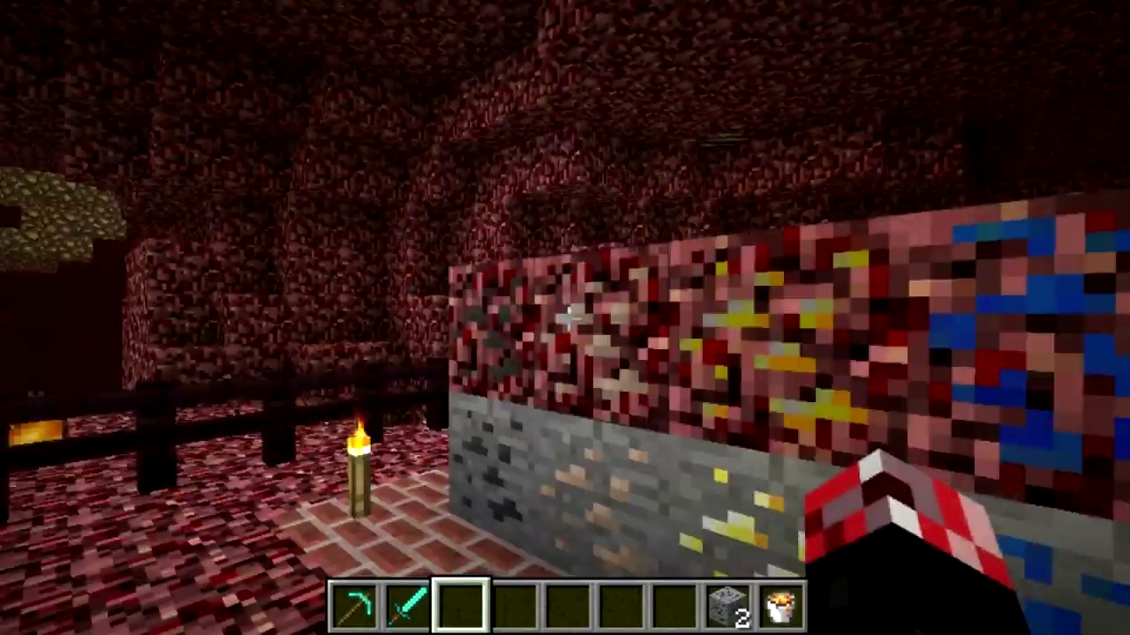
# Walk out past the gold ore through the netherrack cave and back into the ore display room
pyautogui.press('w')
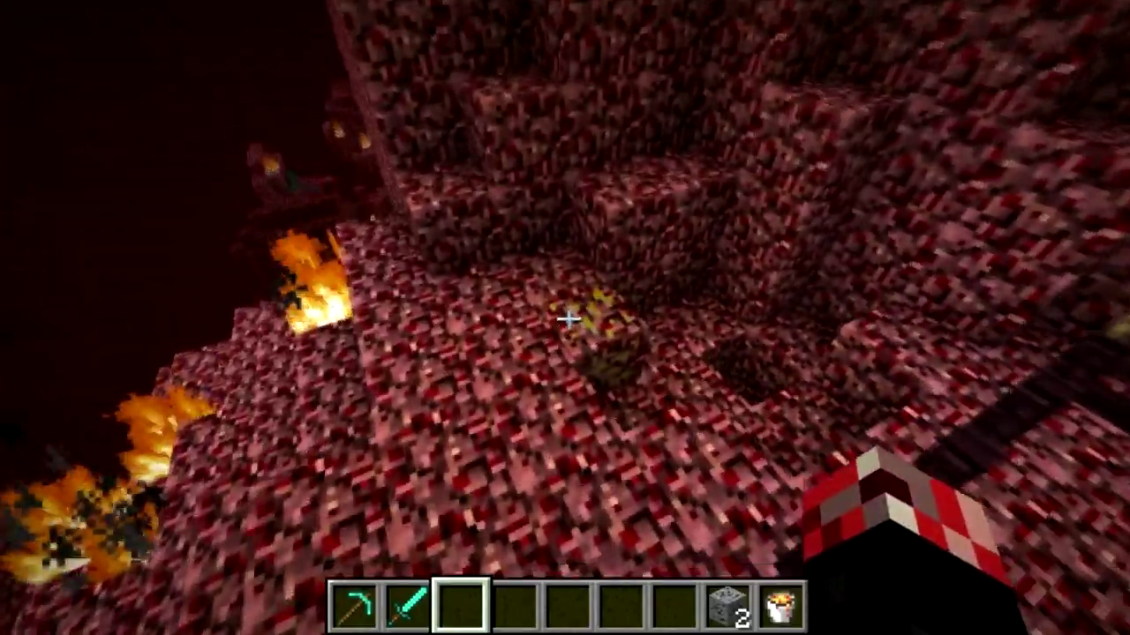
pyautogui.press('w')
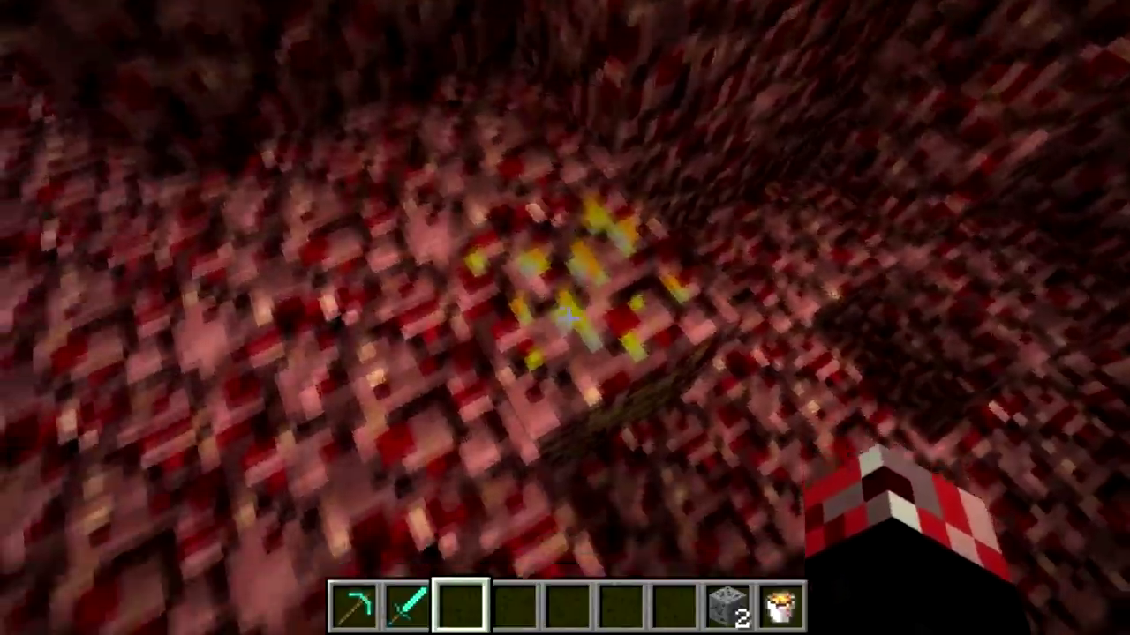
pyautogui.press('w')
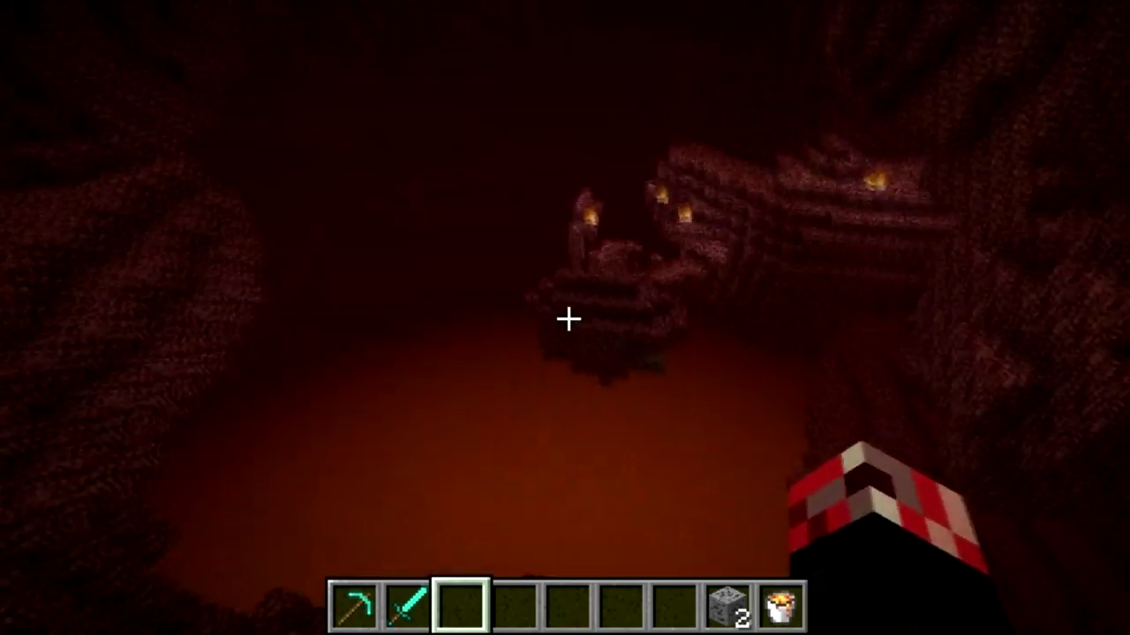
pyautogui.press('w')
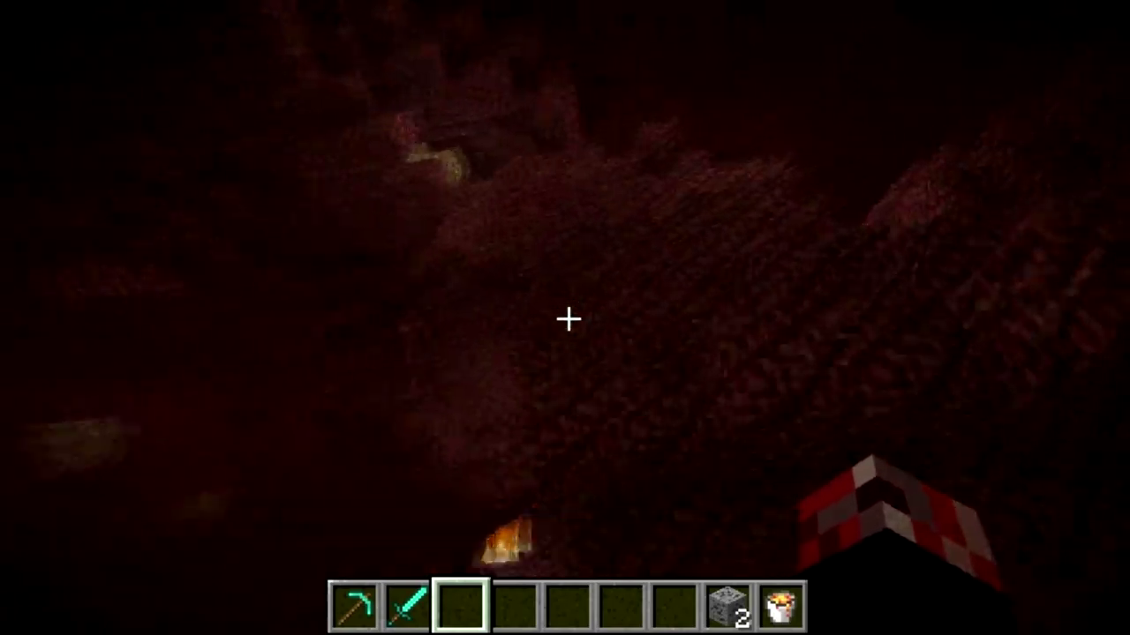
pyautogui.press('w')
pyautogui.press('w')
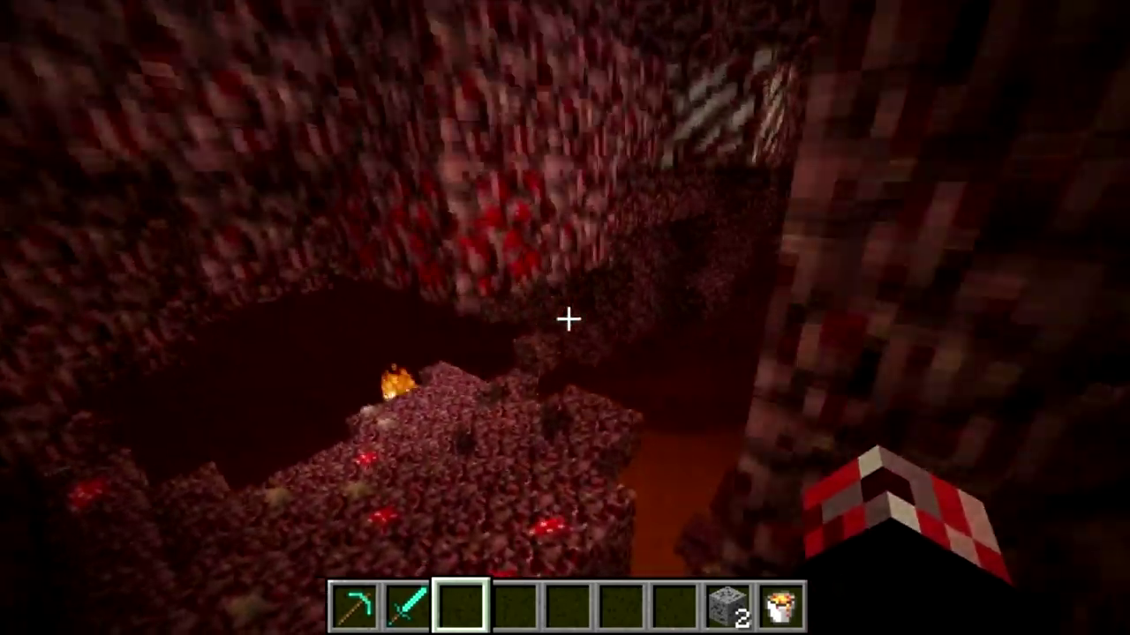
pyautogui.press('w')
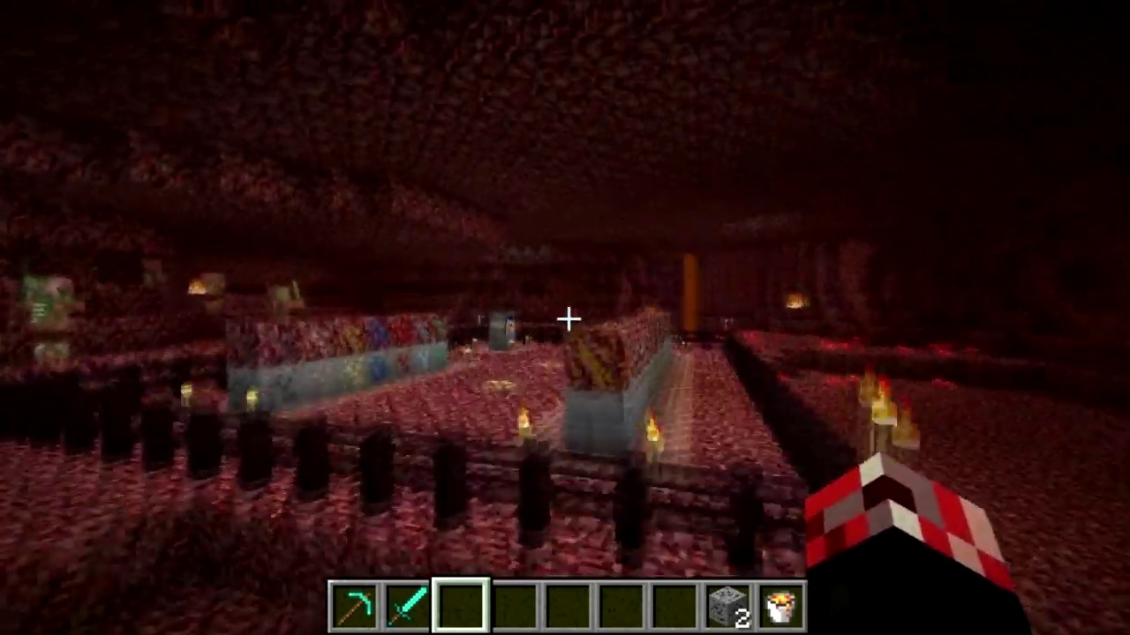
pyautogui.press('w')
# Copy Nether Gold Ore into the hotbar and check the furnace before returning to the wall
pyautogui.middleClick(567, 320)
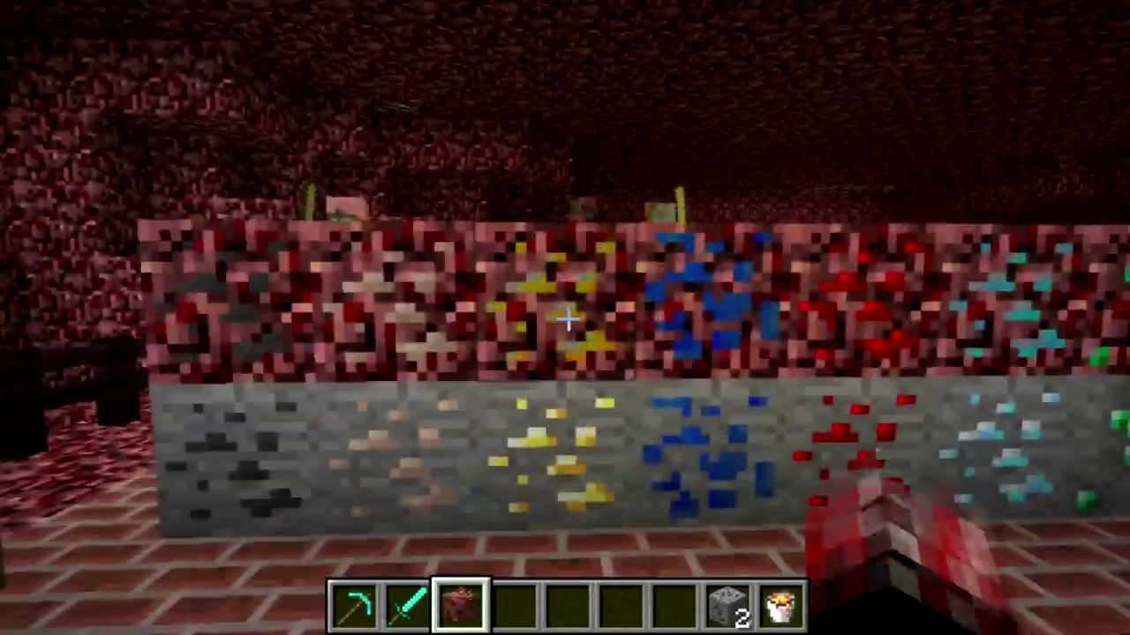
pyautogui.rightClick(567, 320)
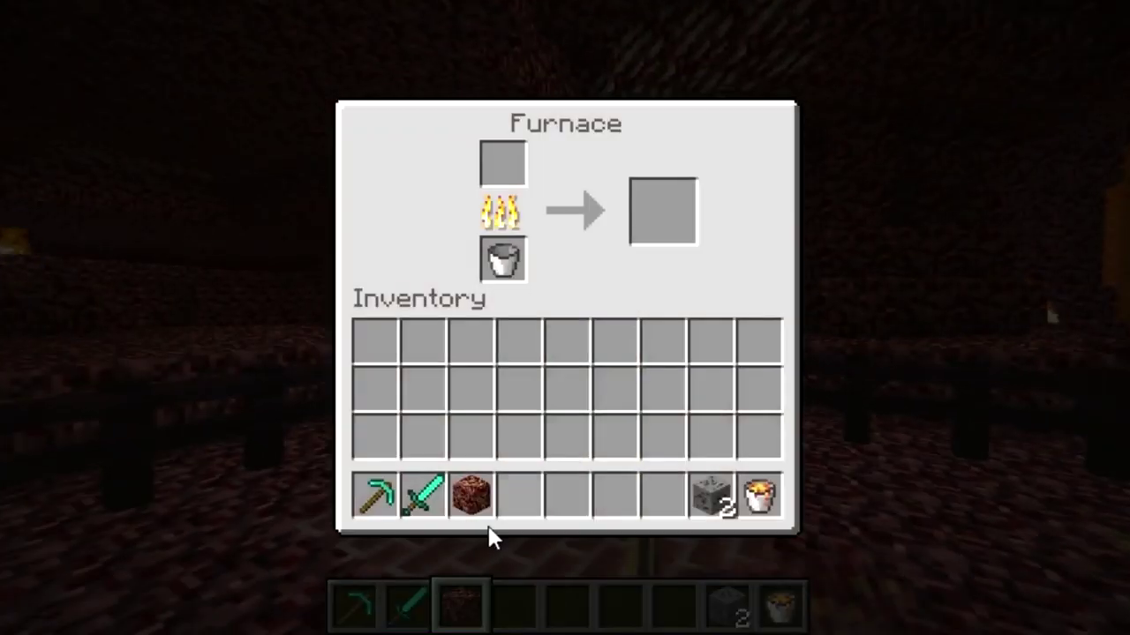
pyautogui.press('Escape')
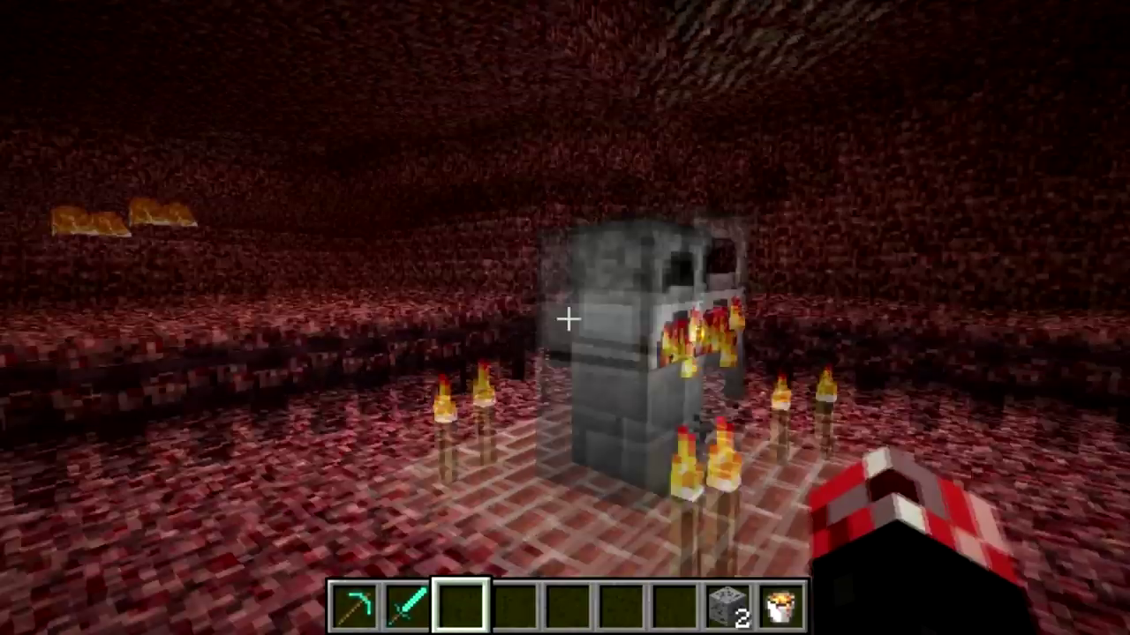
pyautogui.press('w')
pyautogui.press('2')
# Copy Nether Diamond, Emerald, Redstone, Lapis and Iron Ore into hotbar slots 3–7, then open the creative inventory
pyautogui.press('3')
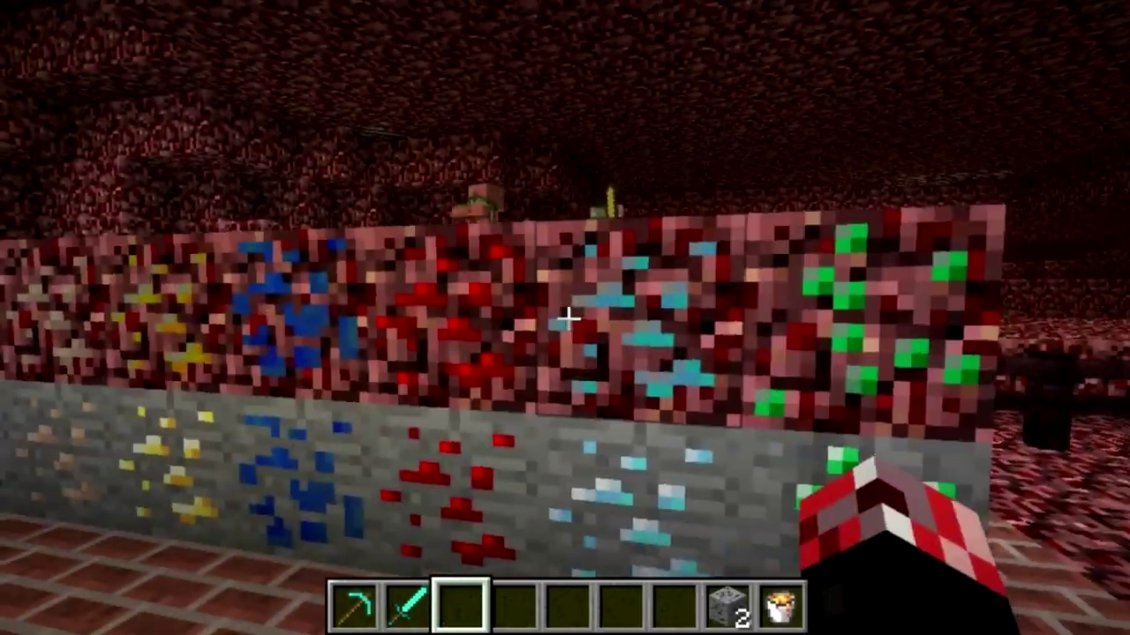
pyautogui.middleClick(567, 320)
pyautogui.press('4')
pyautogui.middleClick(567, 320)
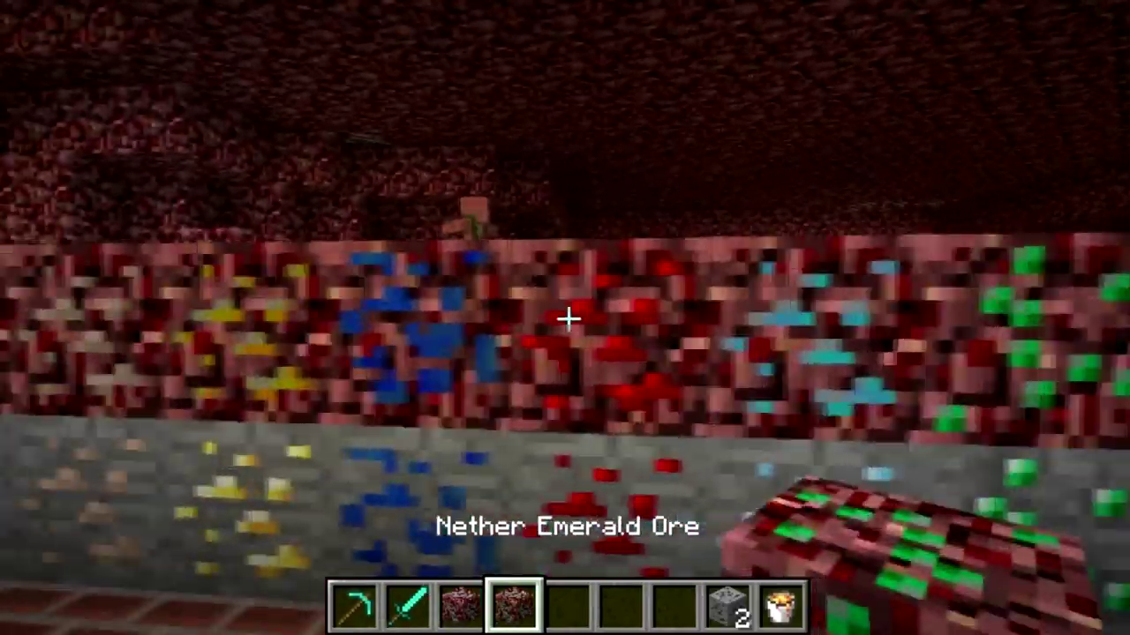
pyautogui.press('5')
pyautogui.middleClick(567, 320)
pyautogui.press('6')
pyautogui.middleClick(567, 319)
pyautogui.press('7')
pyautogui.middleClick(567, 320)
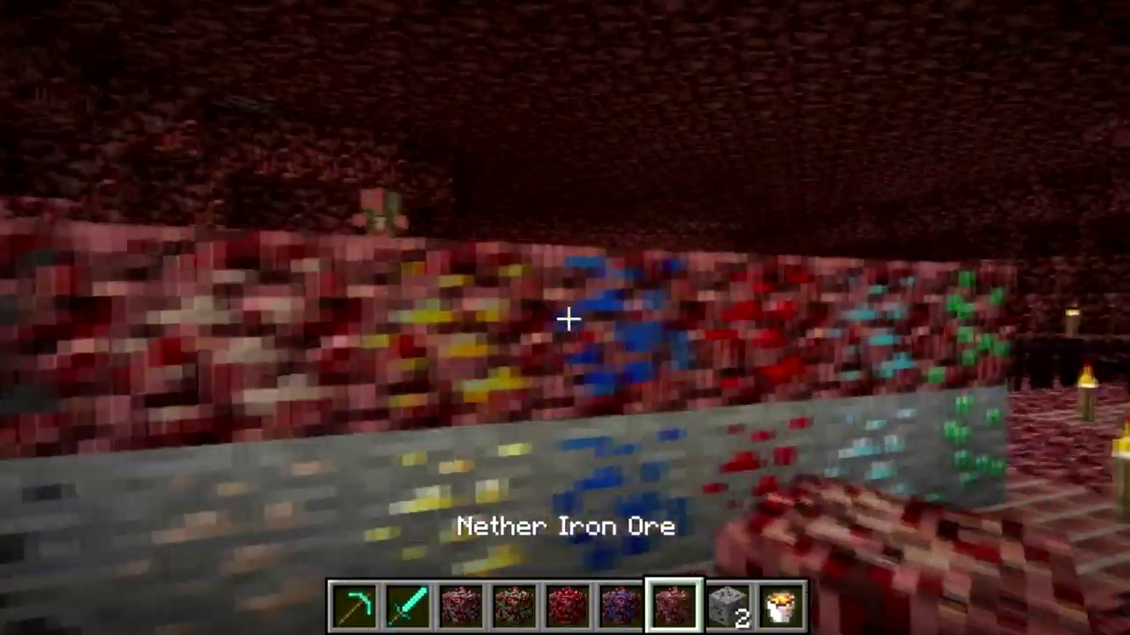
pyautogui.press('e')
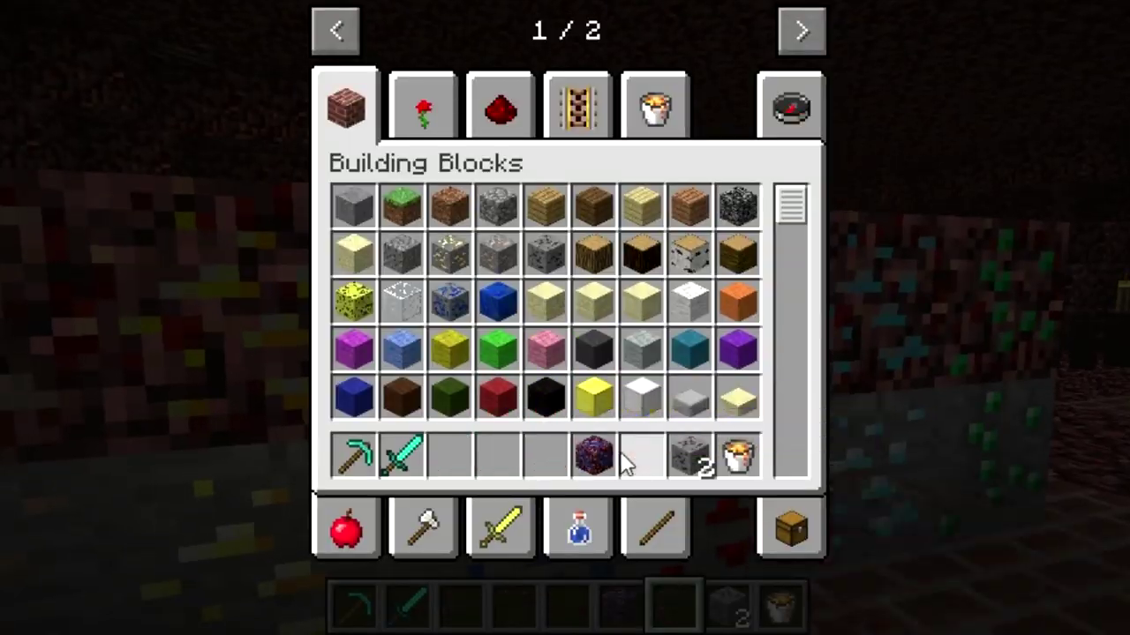
# Remove the Coal Ore from the hotbar and close the creative inventory
pyautogui.keyDown('shift'); pyautogui.click(690, 456); pyautogui.keyUp('shift')
pyautogui.press('e')
pyautogui.scroll(7, 567, 319)
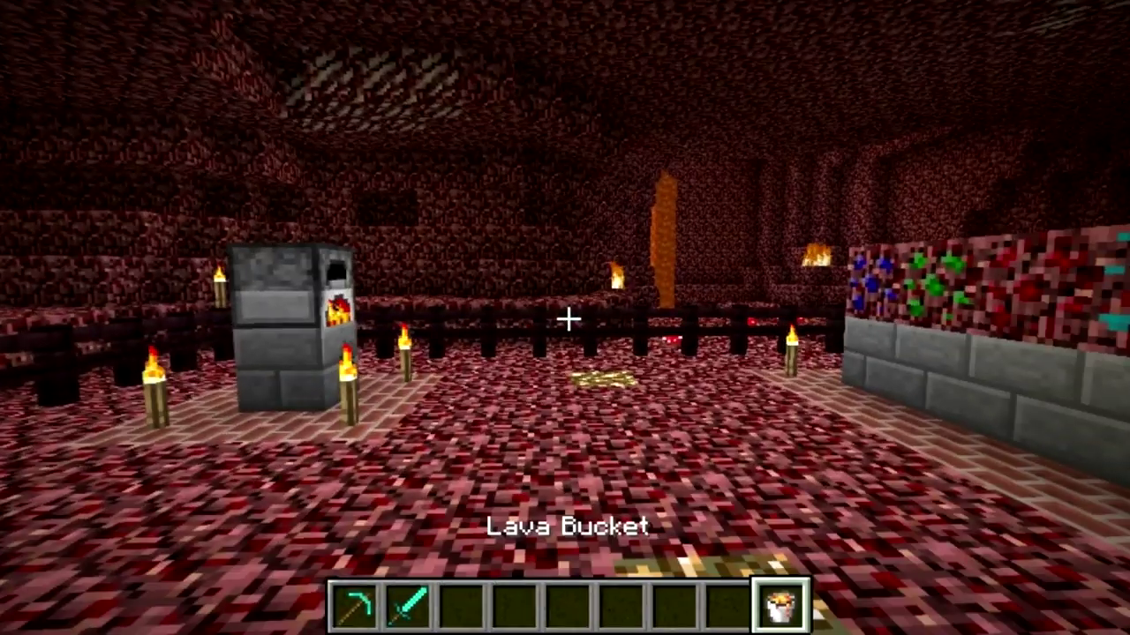
# Walk along the stone-brick ore wall and copy Nether Green Sapphire and Nether Sapphire Ore into hand
pyautogui.press('w')
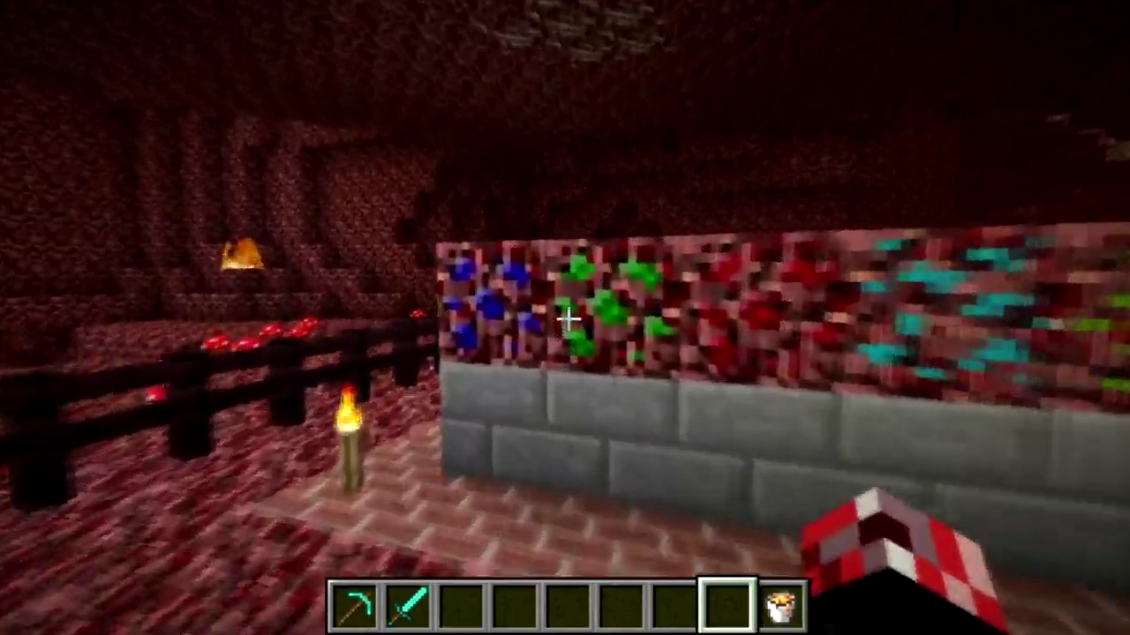
pyautogui.press('s')
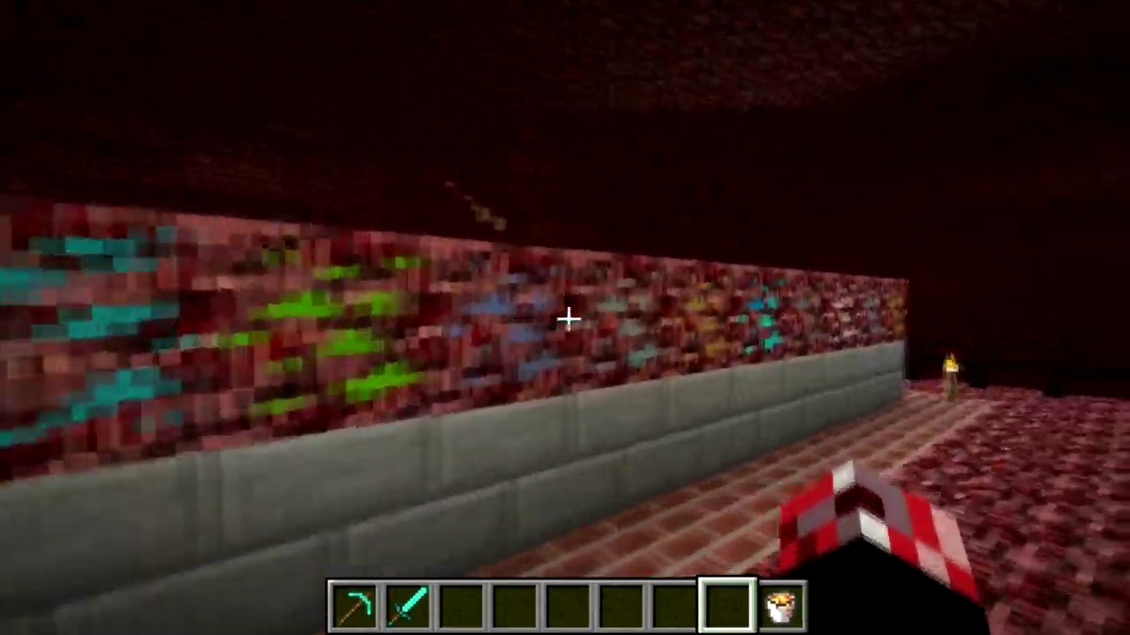
pyautogui.press('w')
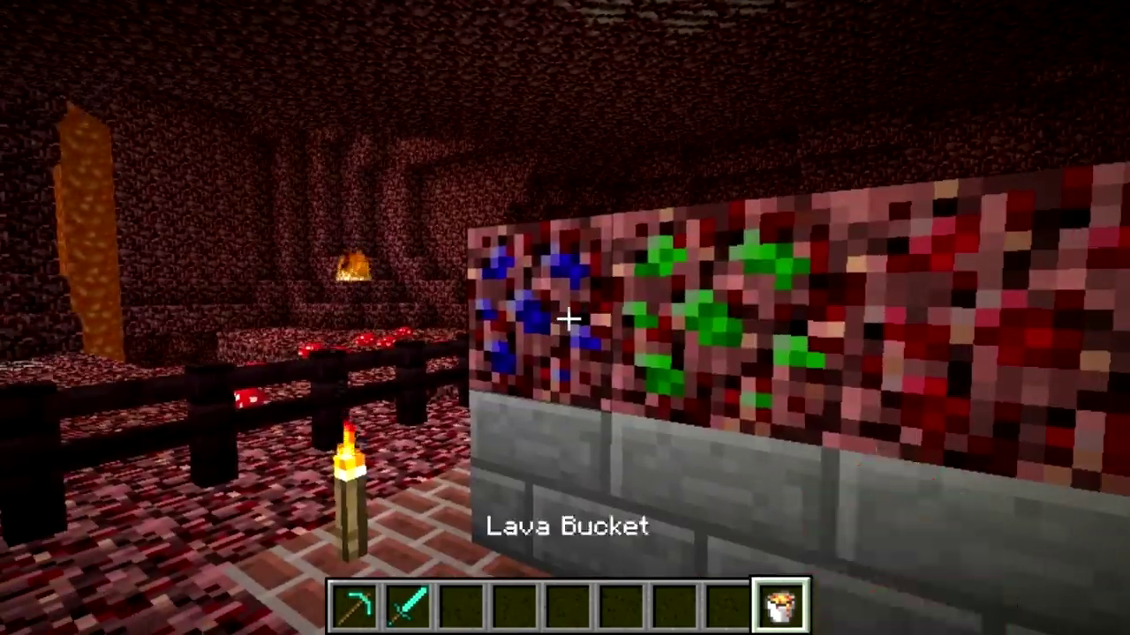
pyautogui.scroll(1, 568, 318)
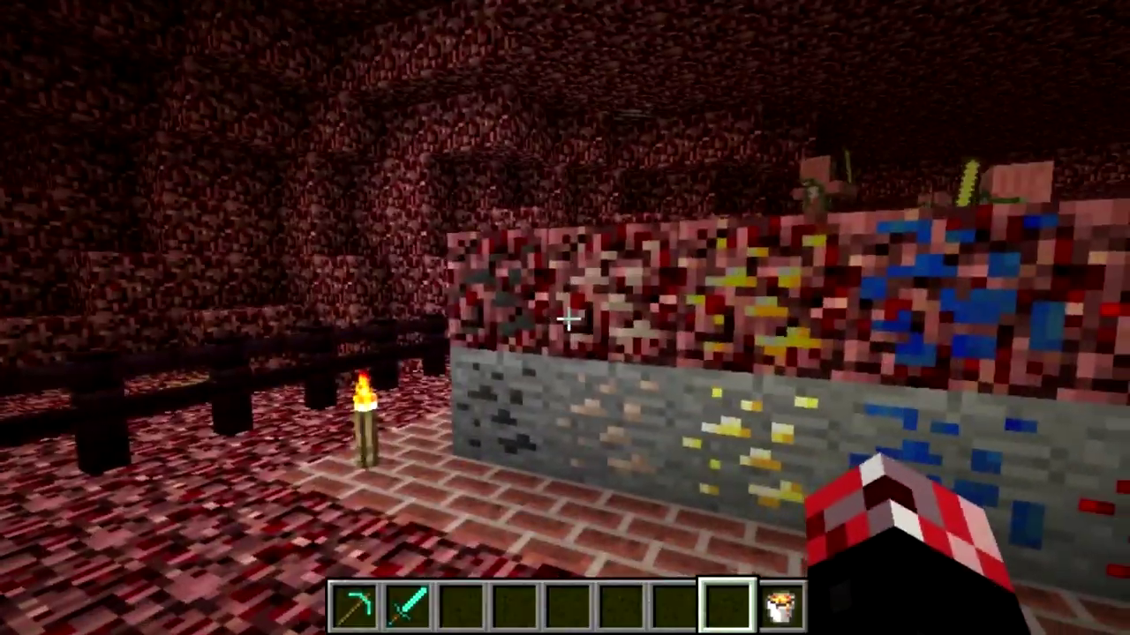
pyautogui.press('s')
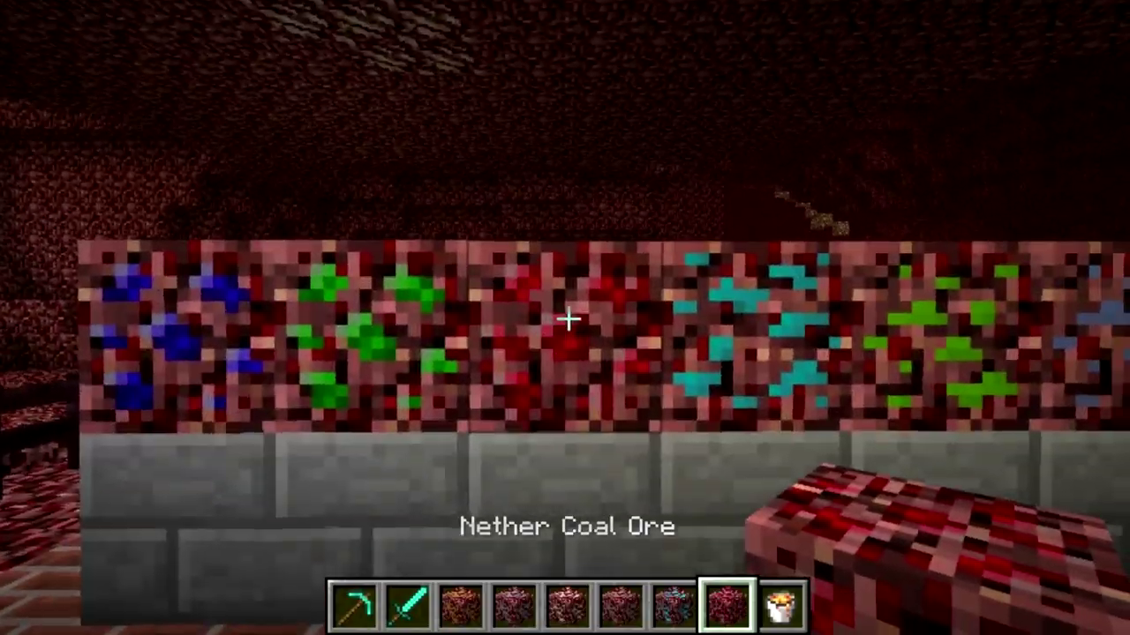
pyautogui.press('s')
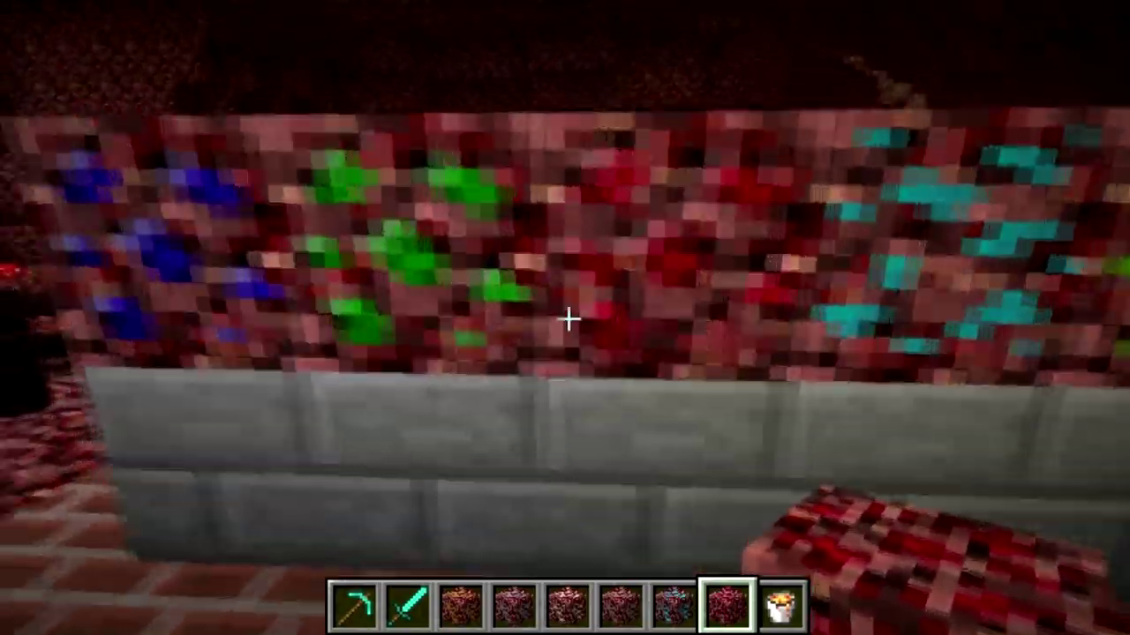
pyautogui.middleClick(565, 317)
pyautogui.middleClick(565, 317)
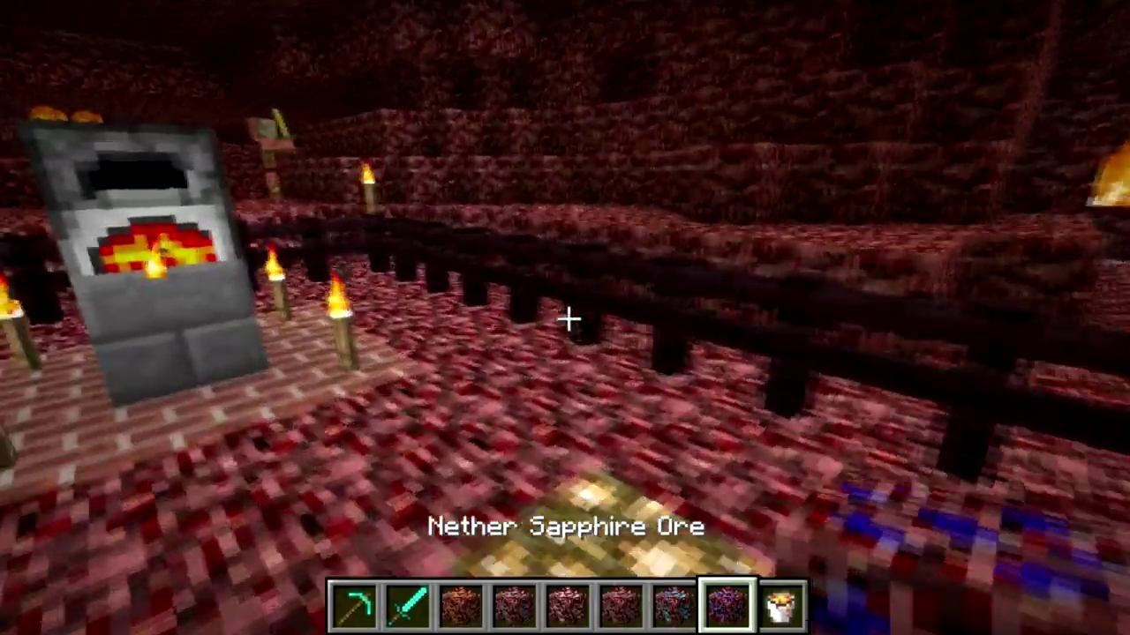
# Clear the six picked nether ores from the hotbar in the creative inventory
pyautogui.press('e')
pyautogui.keyDown('shift'); pyautogui.click(450, 454); pyautogui.keyUp('shift')
pyautogui.keyDown('shift'); pyautogui.click(499, 455); pyautogui.keyUp('shift')
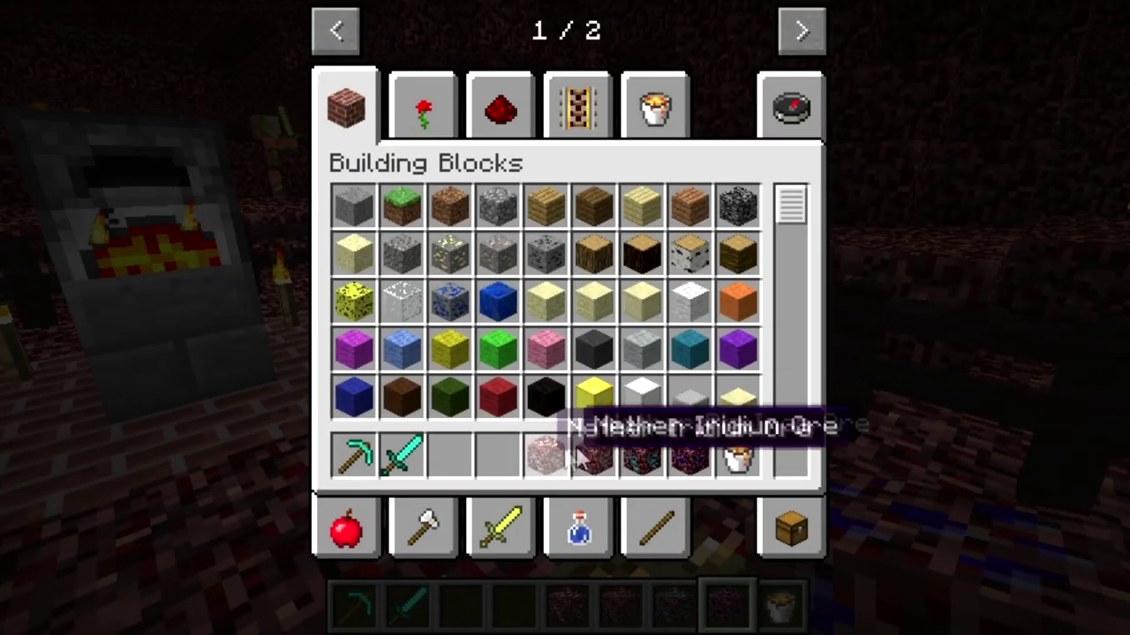
pyautogui.keyDown('shift'); pyautogui.click(552, 454); pyautogui.keyUp('shift')
pyautogui.keyDown('shift'); pyautogui.click(595, 455); pyautogui.keyUp('shift')
pyautogui.keyDown('shift'); pyautogui.click(644, 455); pyautogui.keyUp('shift')
pyautogui.keyDown('shift'); pyautogui.click(689, 452); pyautogui.keyUp('shift')
pyautogui.press('e')
# Put Nether Sapphire Ore into the furnace's smelting slot, then take it back out
pyautogui.middleClick(565, 318)
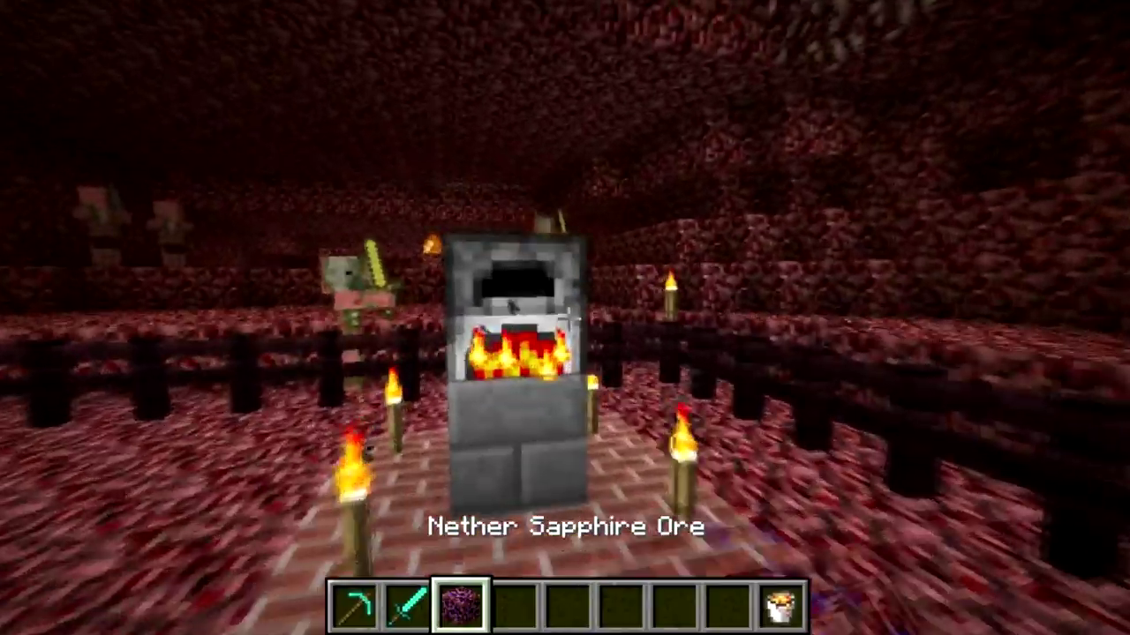
pyautogui.rightClick(564, 317)
pyautogui.keyDown('shift'); pyautogui.click(664, 212); pyautogui.keyUp('shift')
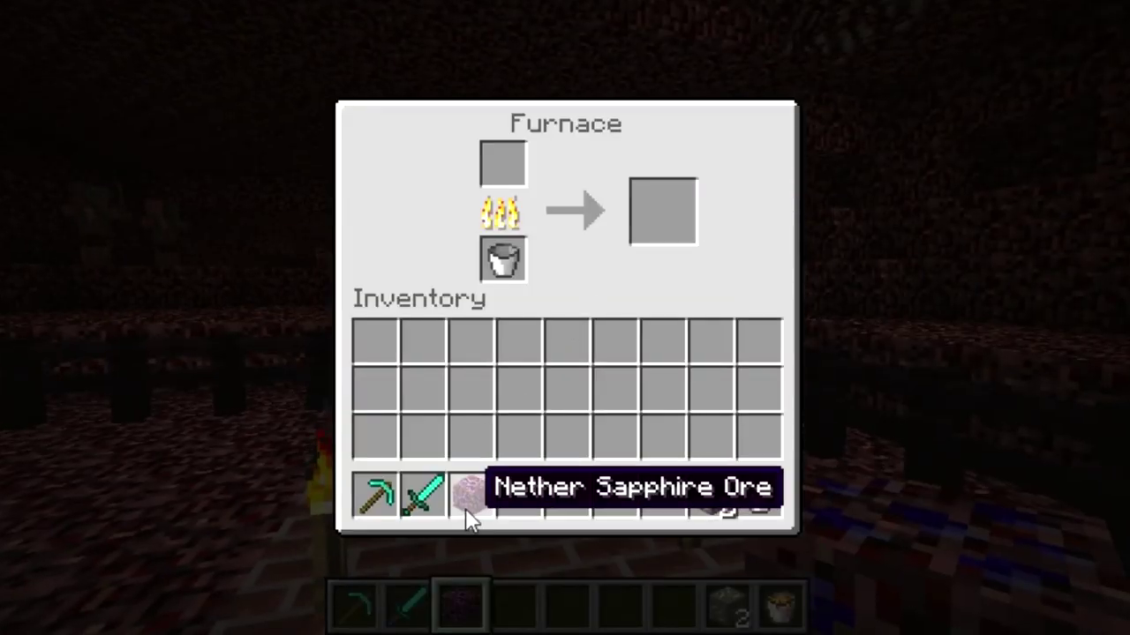
pyautogui.keyDown('shift'); pyautogui.click(468, 521); pyautogui.keyUp('shift')
pyautogui.click(371, 342)
pyautogui.click(501, 163)
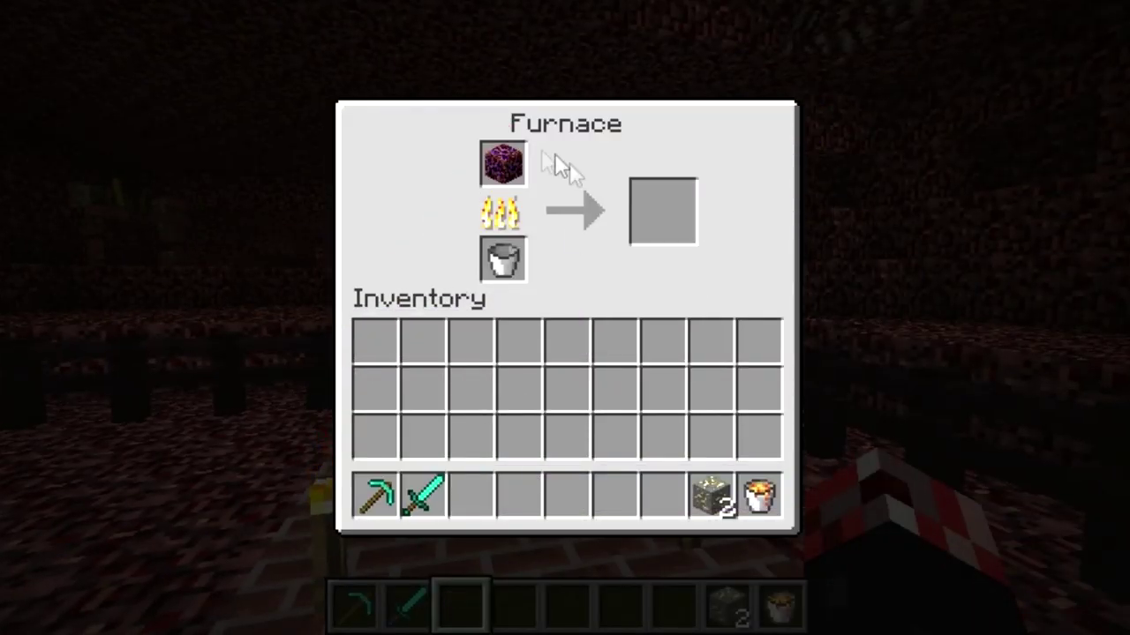
pyautogui.keyDown('shift'); pyautogui.click(503, 159); pyautogui.keyUp('shift')
pyautogui.press('e')
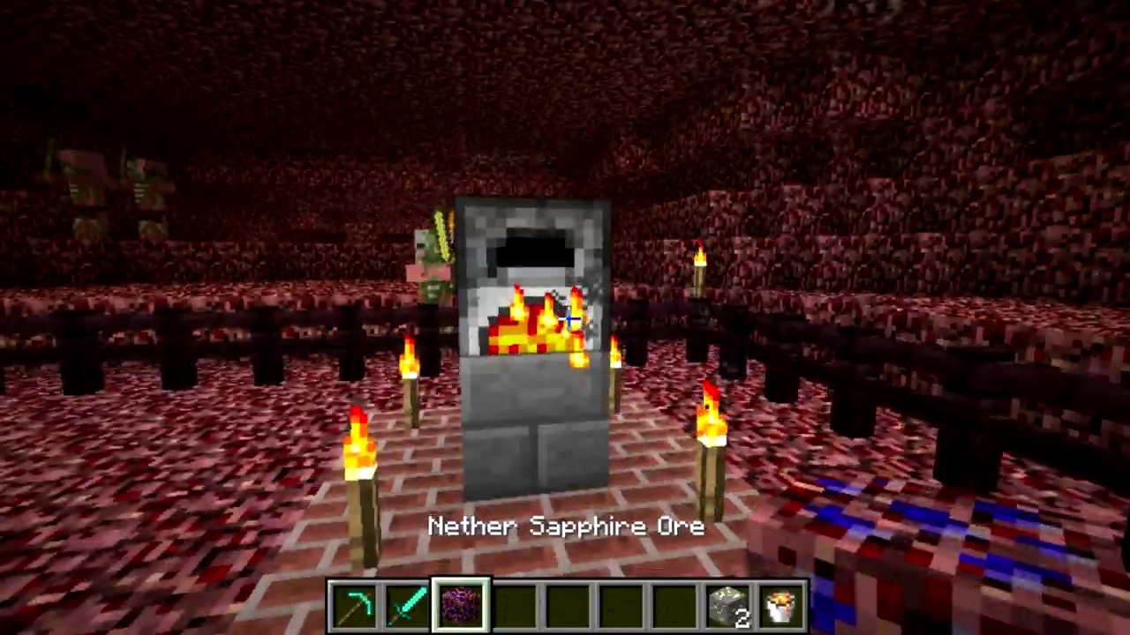
# Discard the Nether Sapphire Ore from the hotbar via the creative inventory
pyautogui.press('e')
pyautogui.click(450, 455)
pyautogui.press('e')
pyautogui.scroll(1, 565, 318)
# Switch the game to survival mode with the /gamemode chat command
pyautogui.scroll(-1, 565, 317)
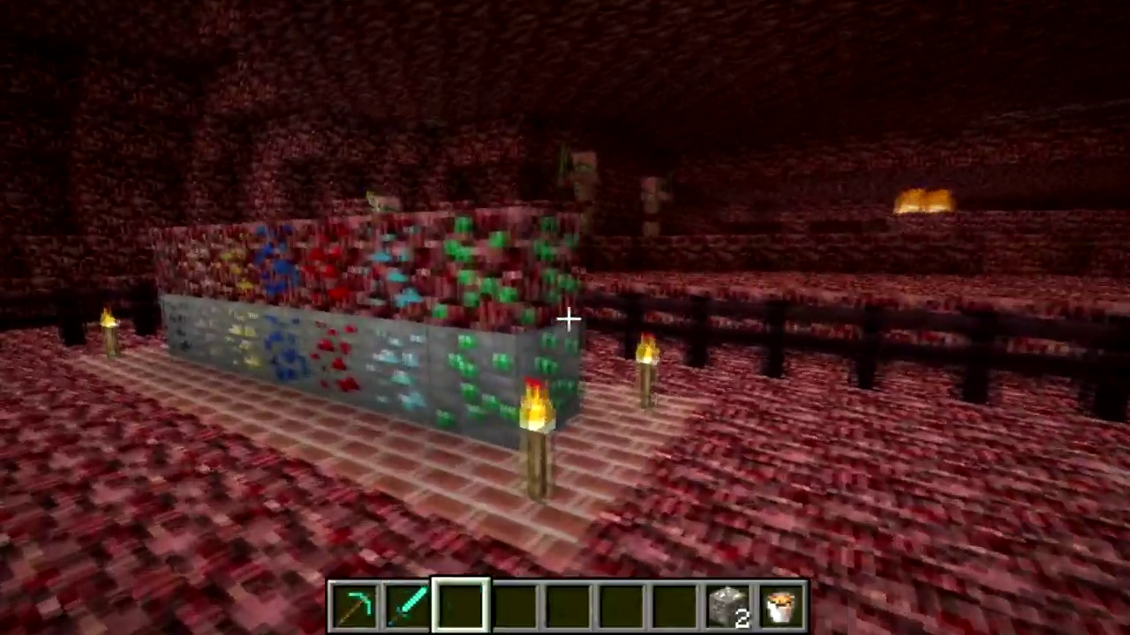
pyautogui.press('s')
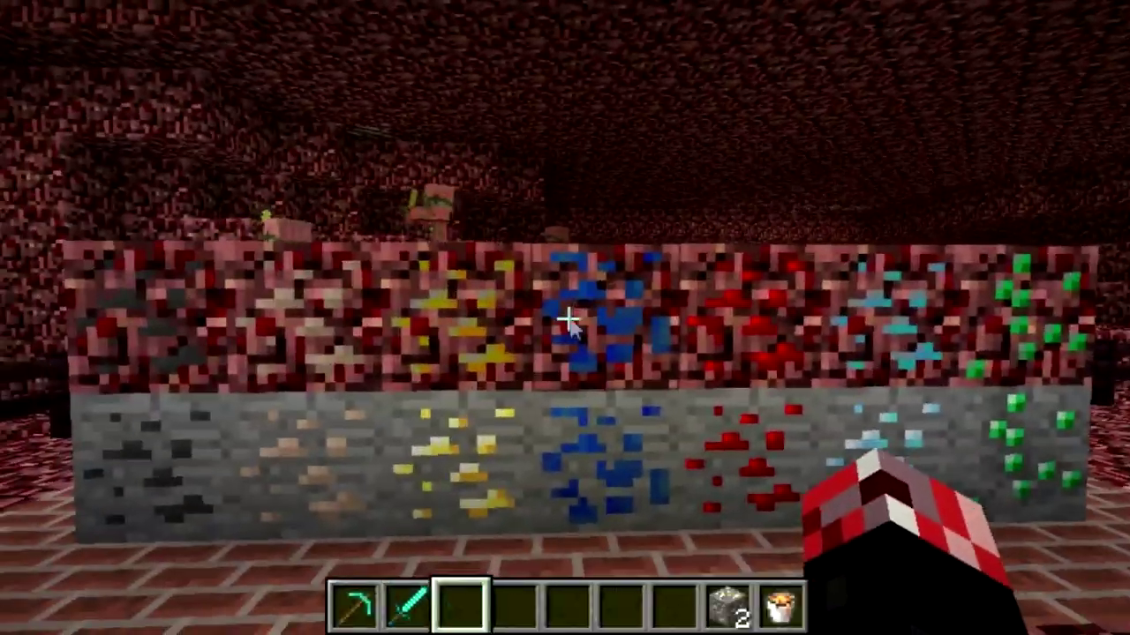
pyautogui.write('ws/ga')
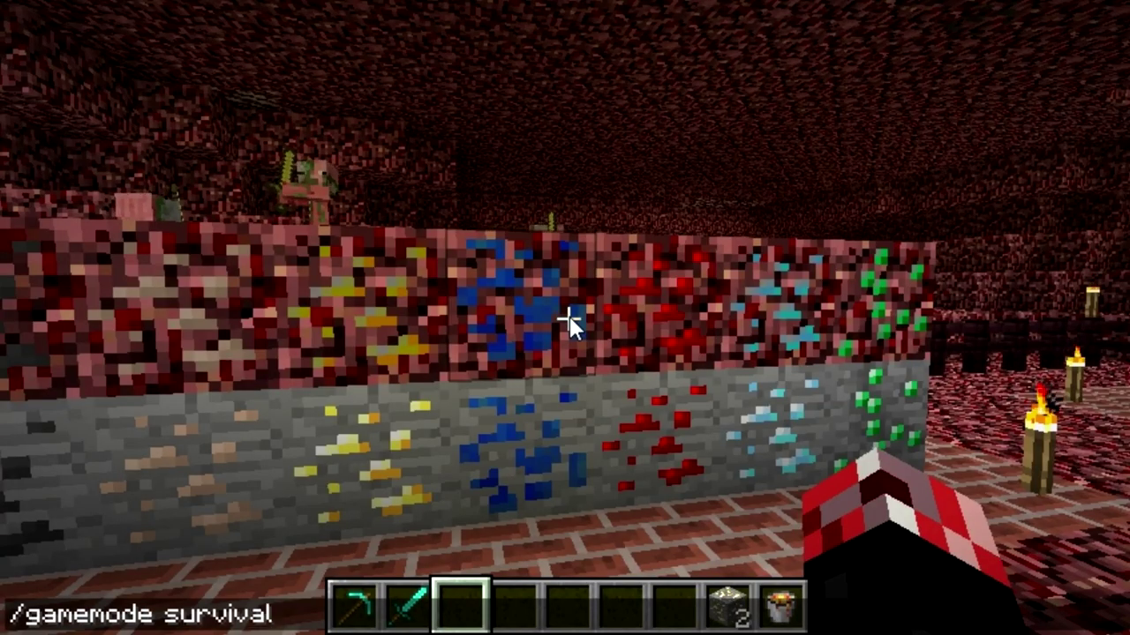
pyautogui.press('Return')
pyautogui.scroll(2, 564, 318)
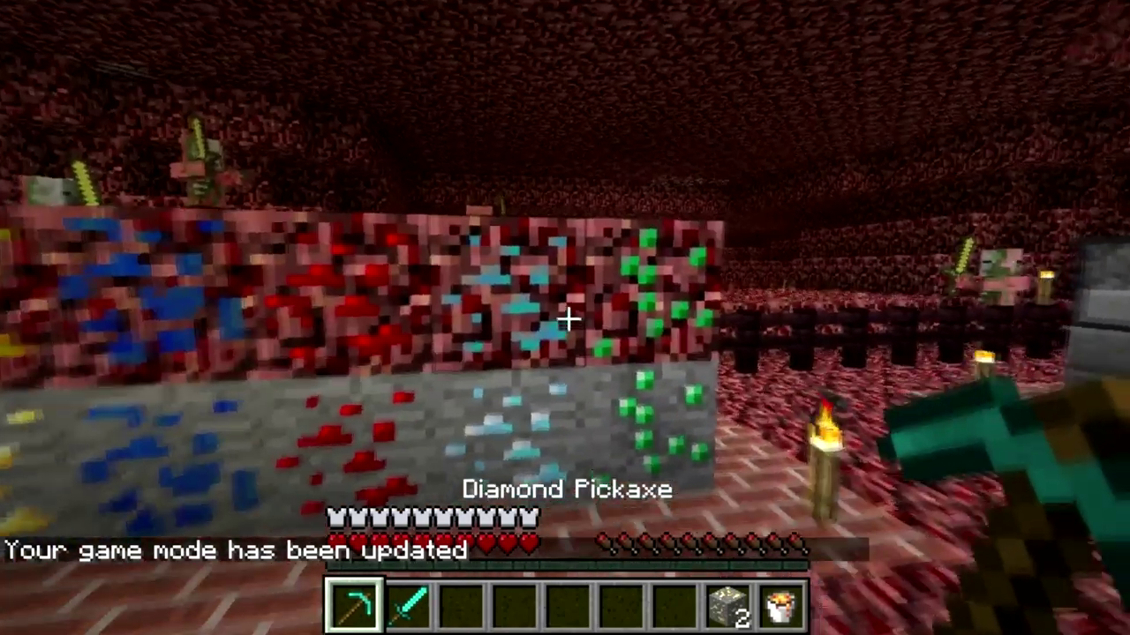
# Walk through the ore corridor to the fence and kill a zombie pigman with the diamond sword
pyautogui.press('w')
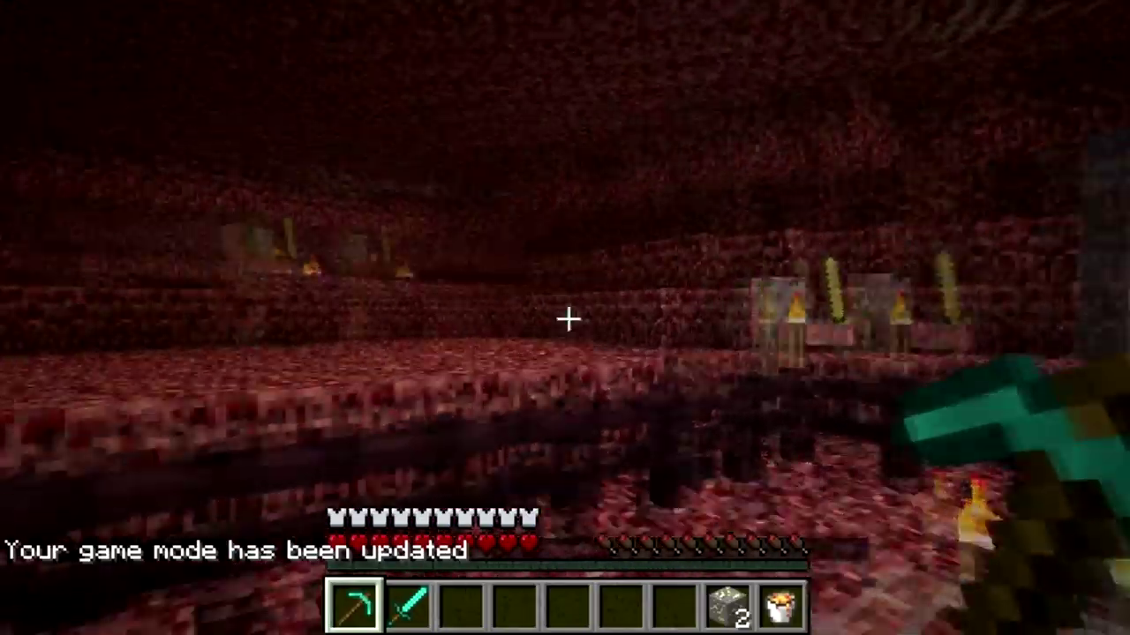
pyautogui.press('w')
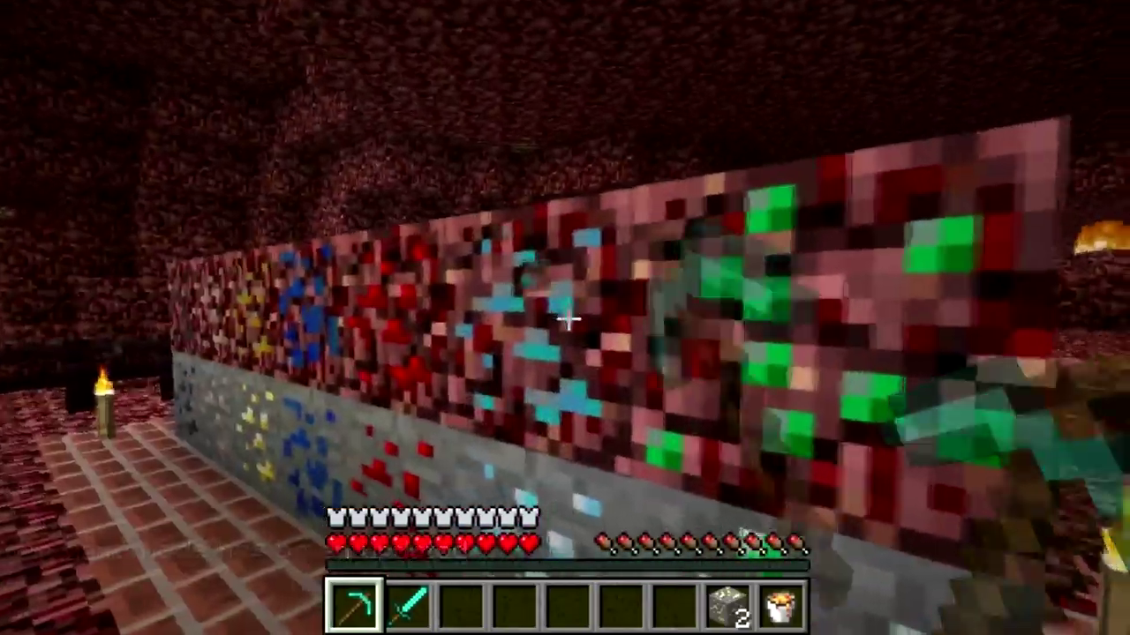
pyautogui.press('w')
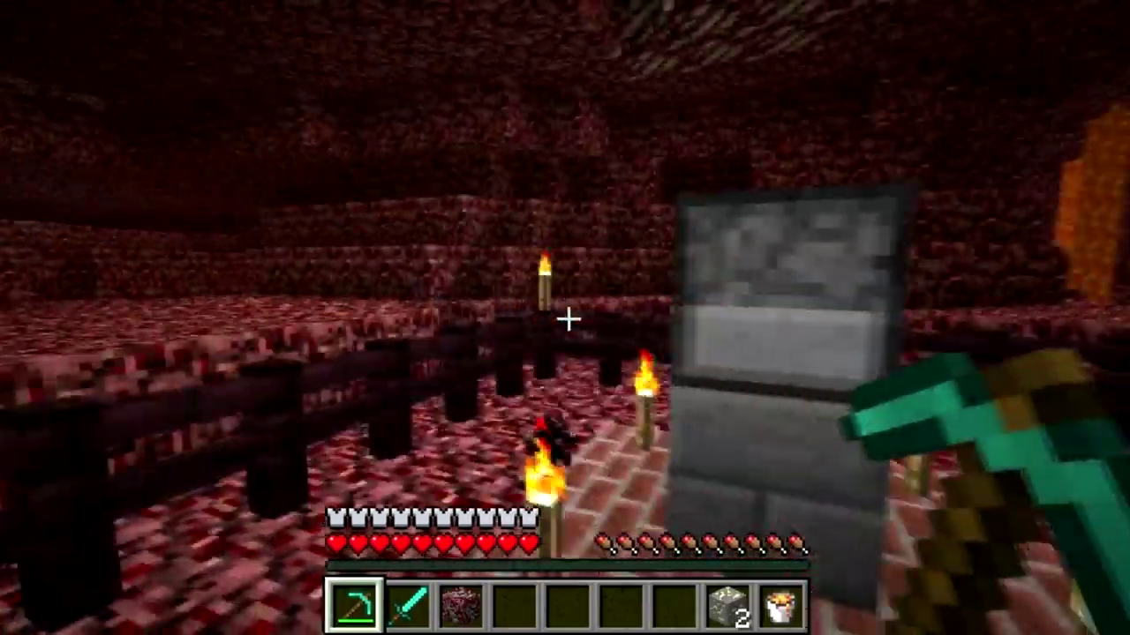
pyautogui.press('9')
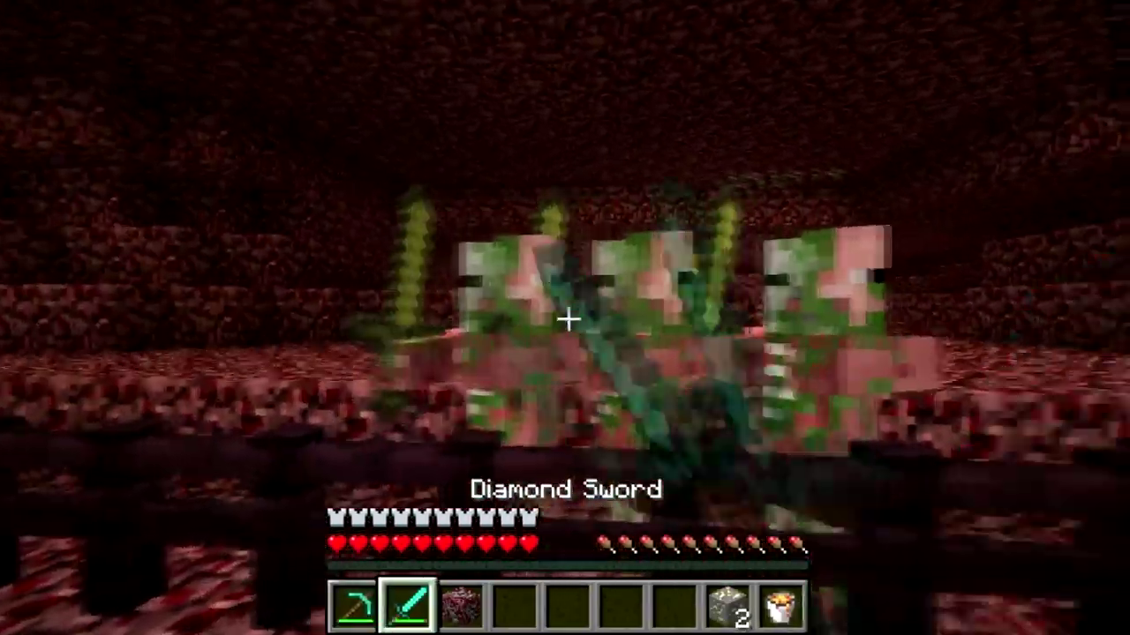
pyautogui.click(567, 319)
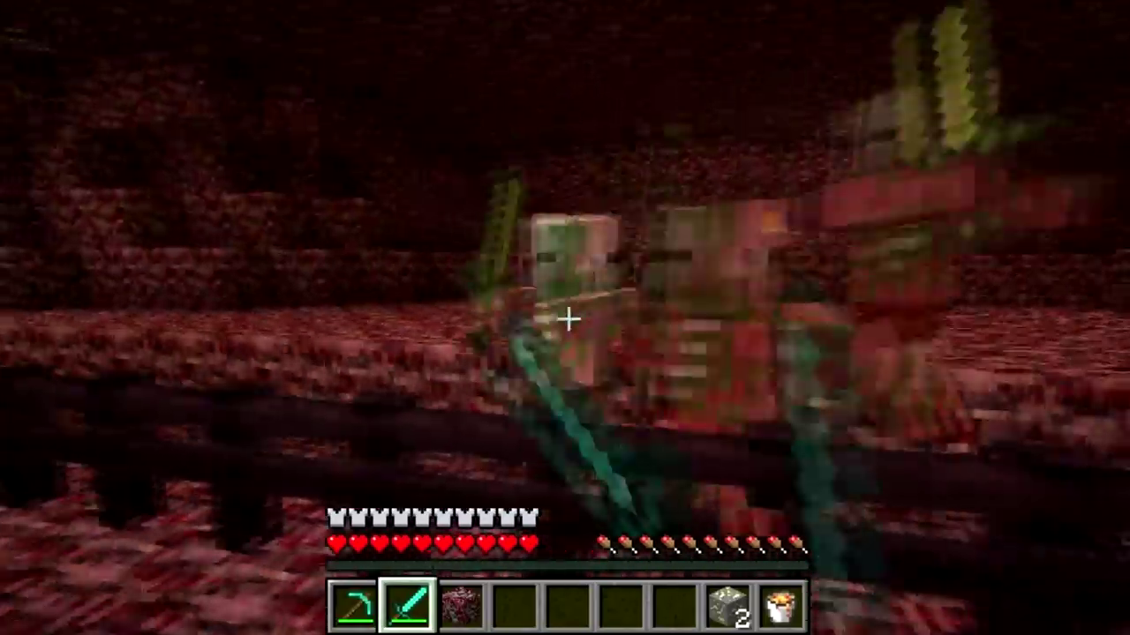
pyautogui.click(567, 320)
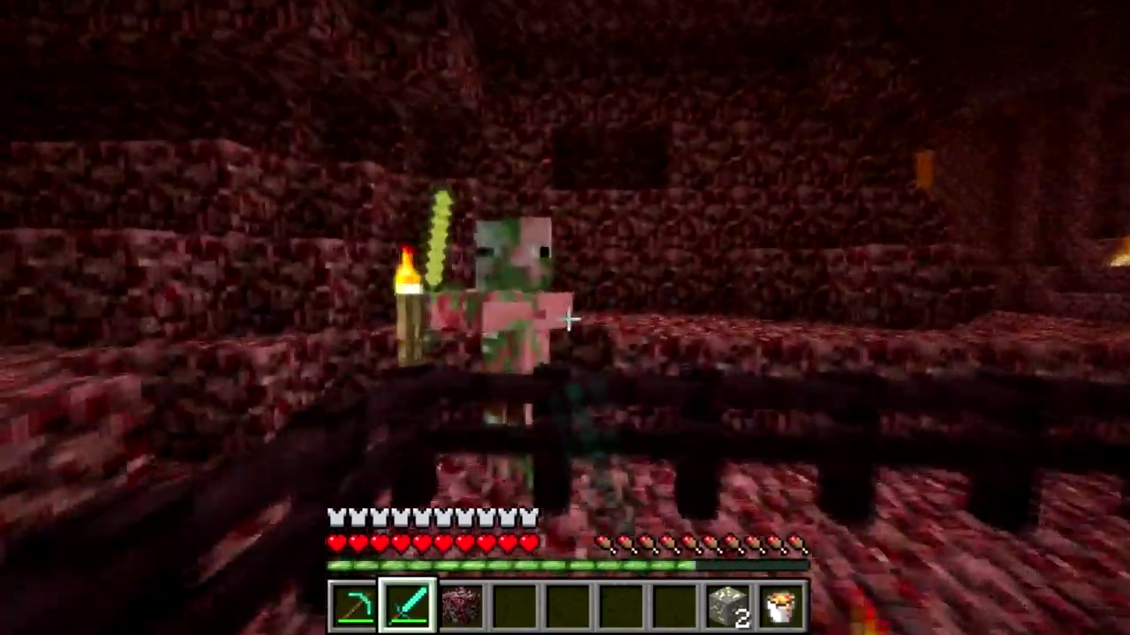
pyautogui.click(567, 320)
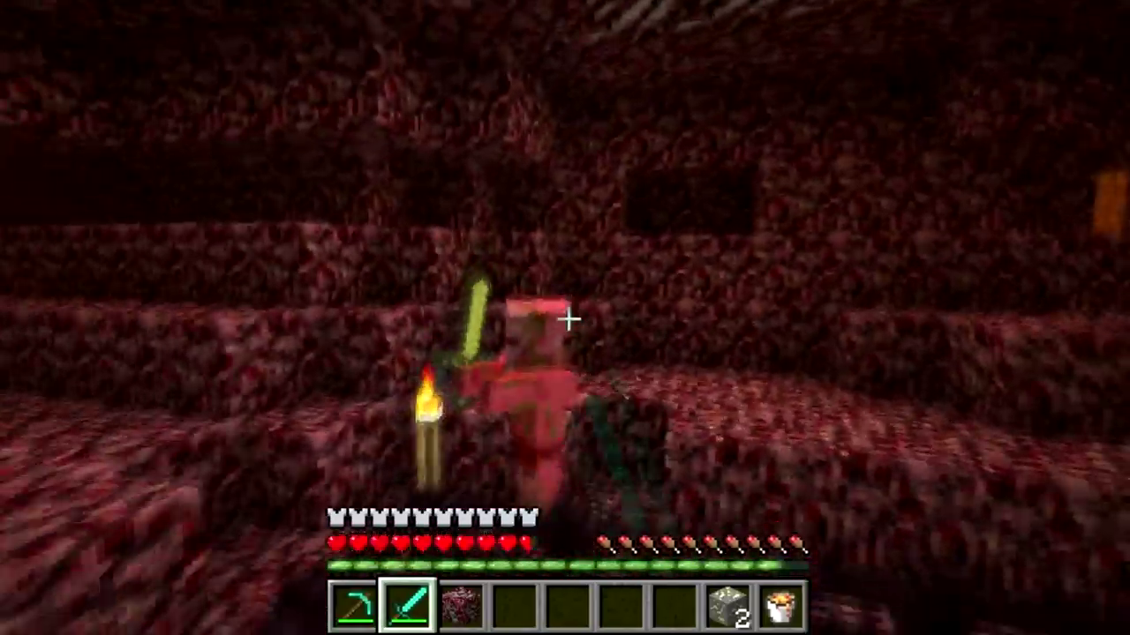
pyautogui.click(568, 319)
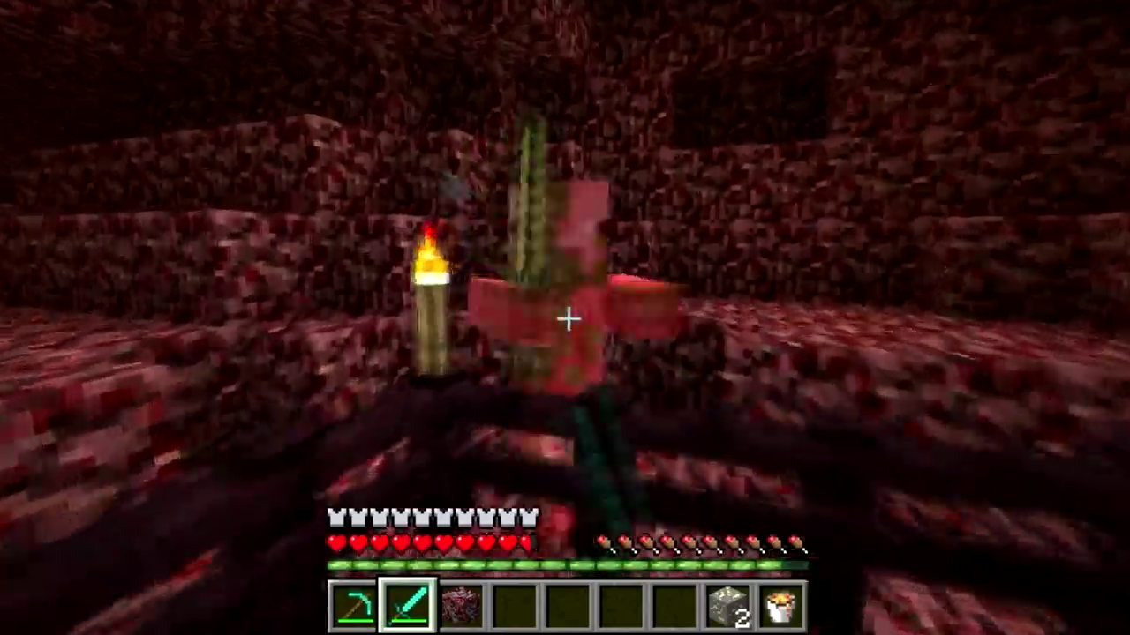
pyautogui.click(567, 319)
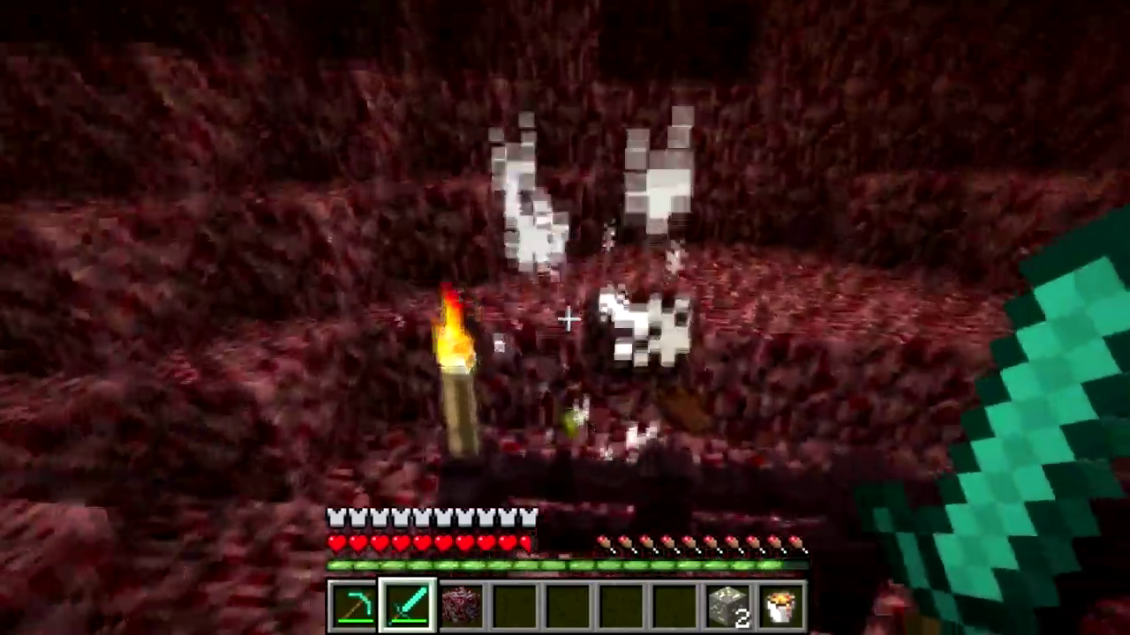
# Tunnel through the netherrack with the diamond pickaxe, then return to creative mode with /gamemode creative
pyautogui.press('3')
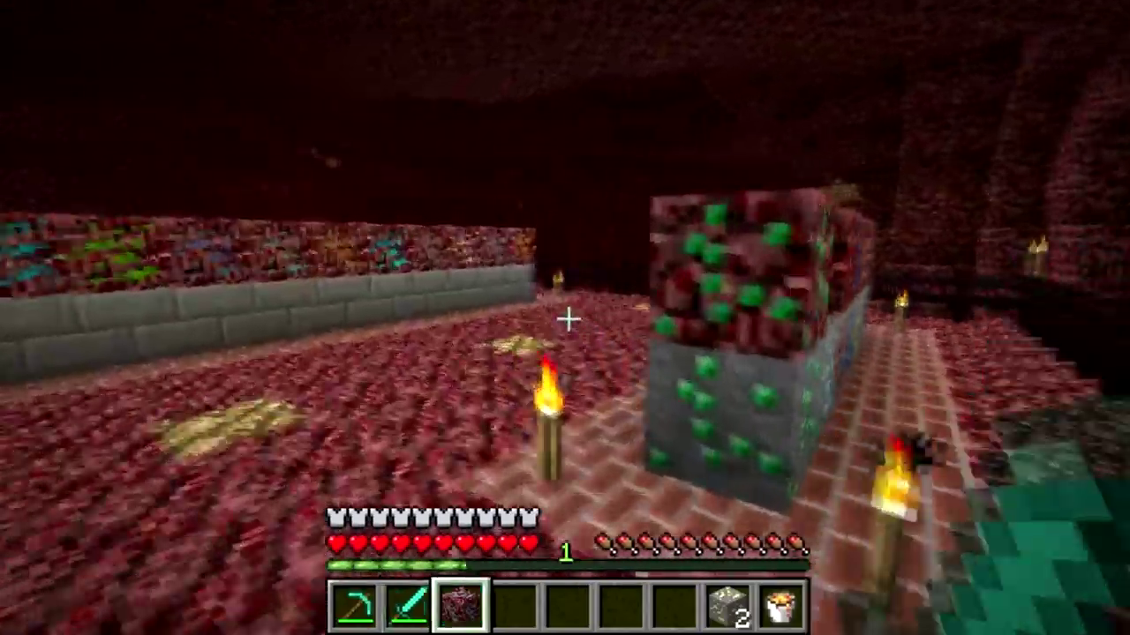
pyautogui.press('9')
pyautogui.press('1')
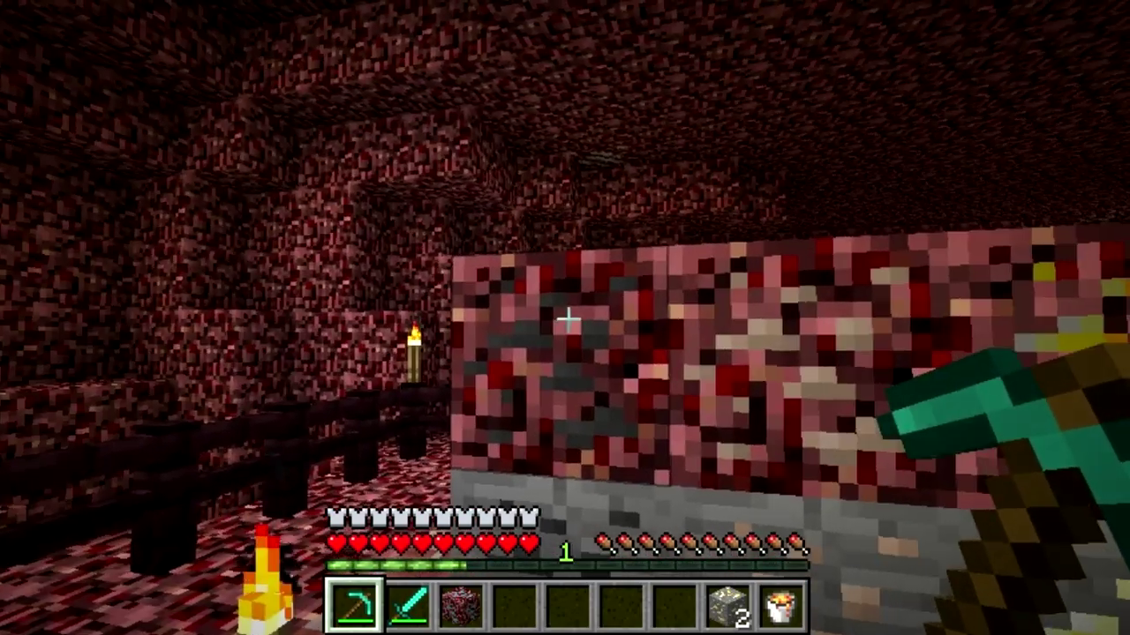
pyautogui.click(565, 320)
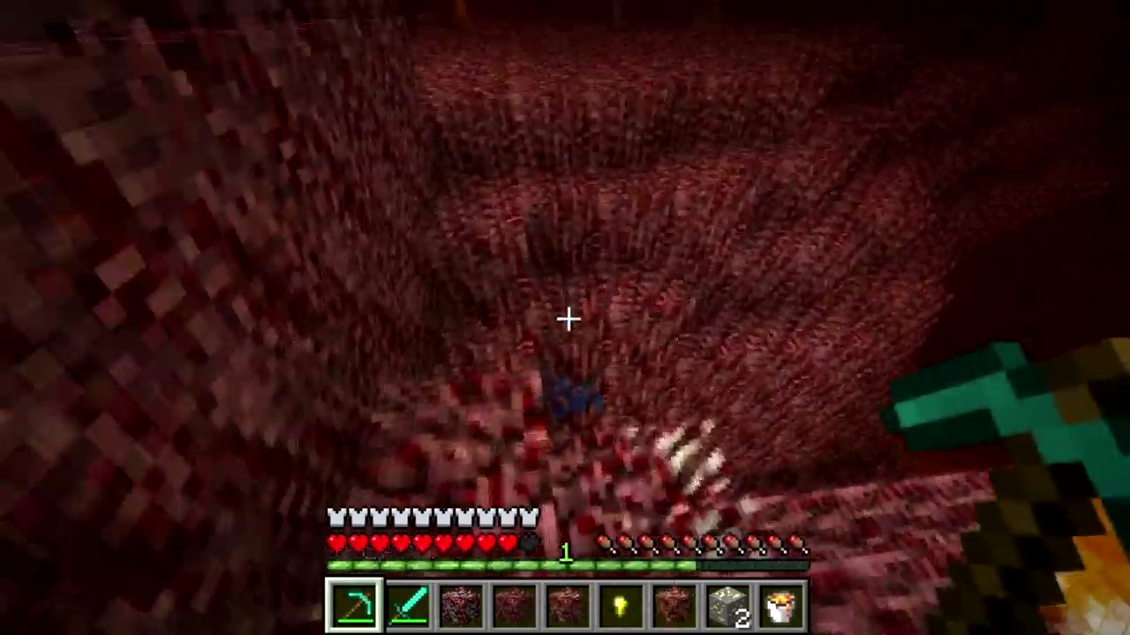
pyautogui.click(564, 320)
pyautogui.click(565, 320)
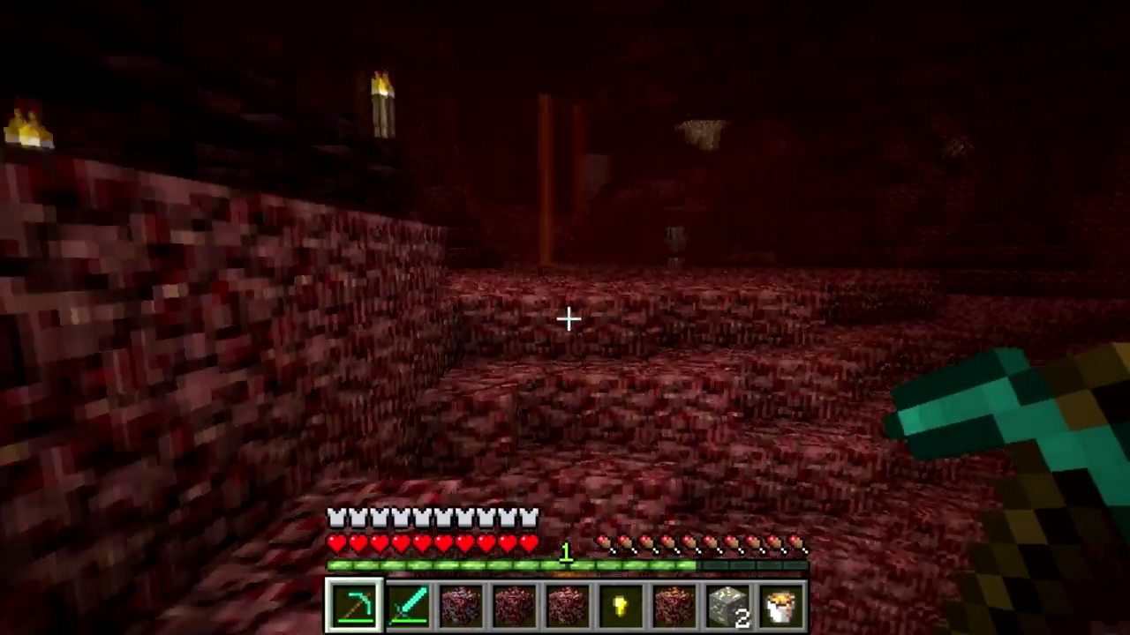
pyautogui.press('/')
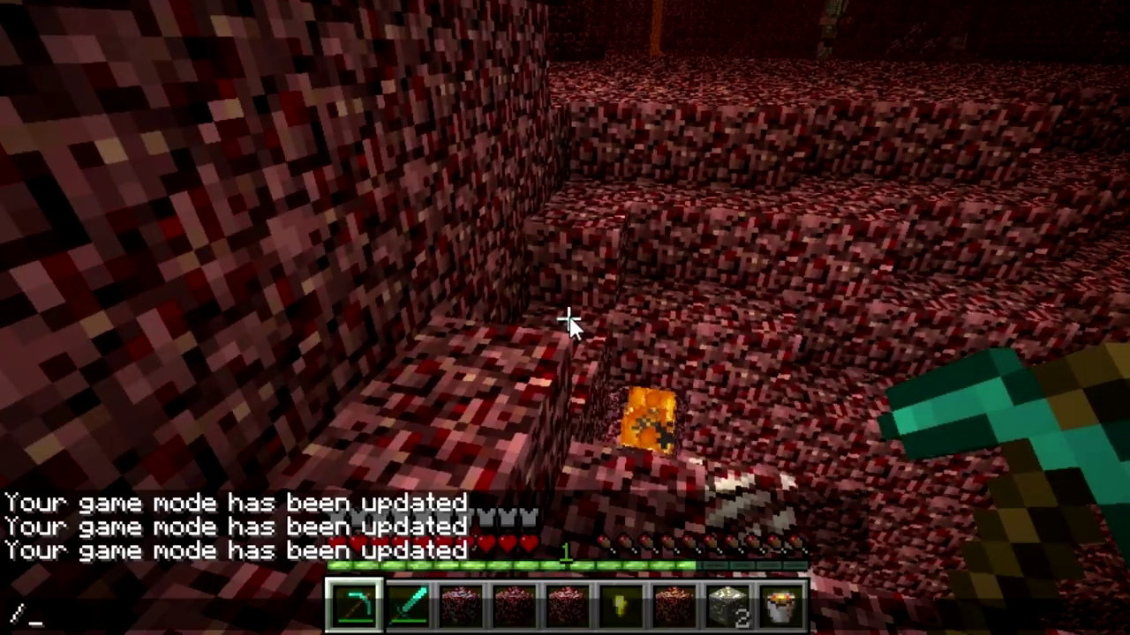
pyautogui.press('Return')
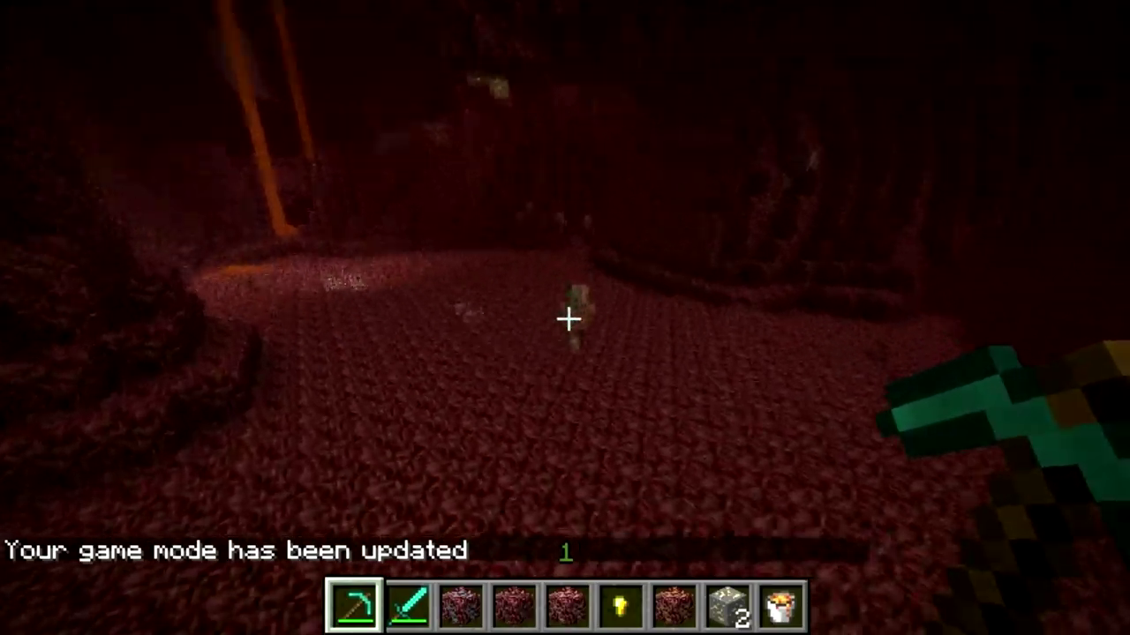
# Cycle between sword, pickaxe and lava bucket while walking along the fenced ore display
pyautogui.press('2')
pyautogui.press('1')
pyautogui.press('2')
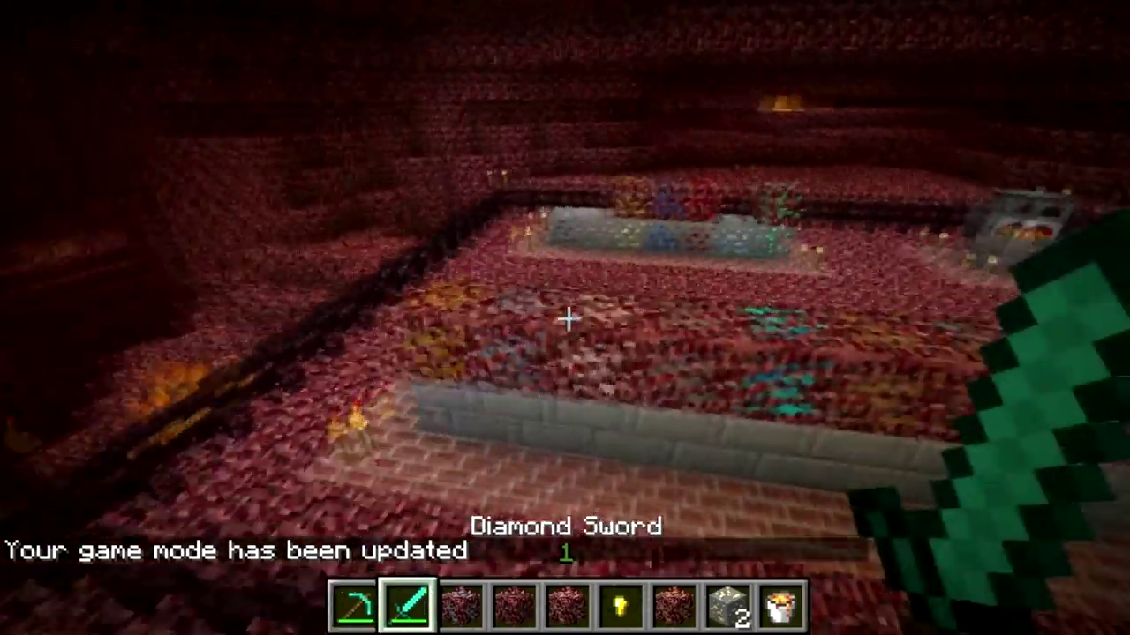
pyautogui.press('9')
pyautogui.press('1')
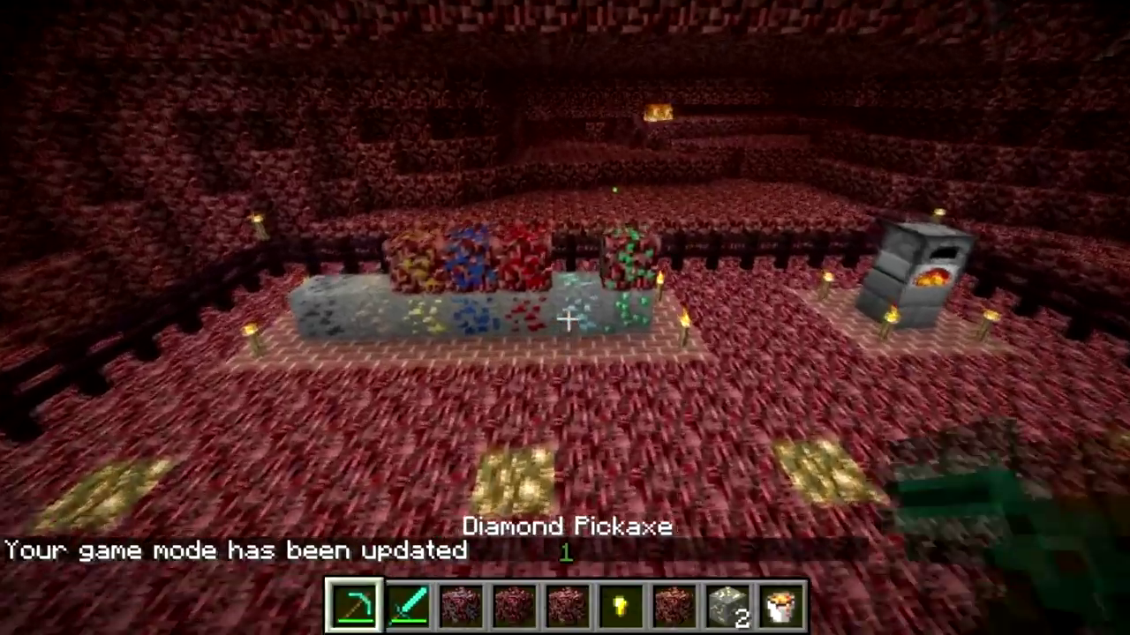
pyautogui.press('9')
pyautogui.press('w')
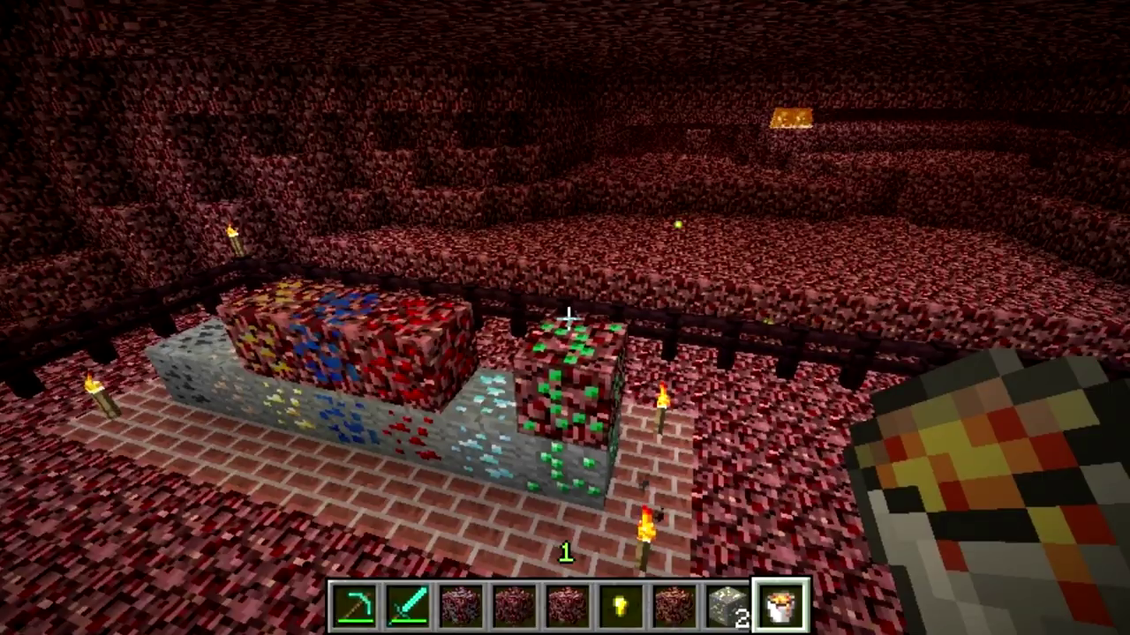
pyautogui.press('w')
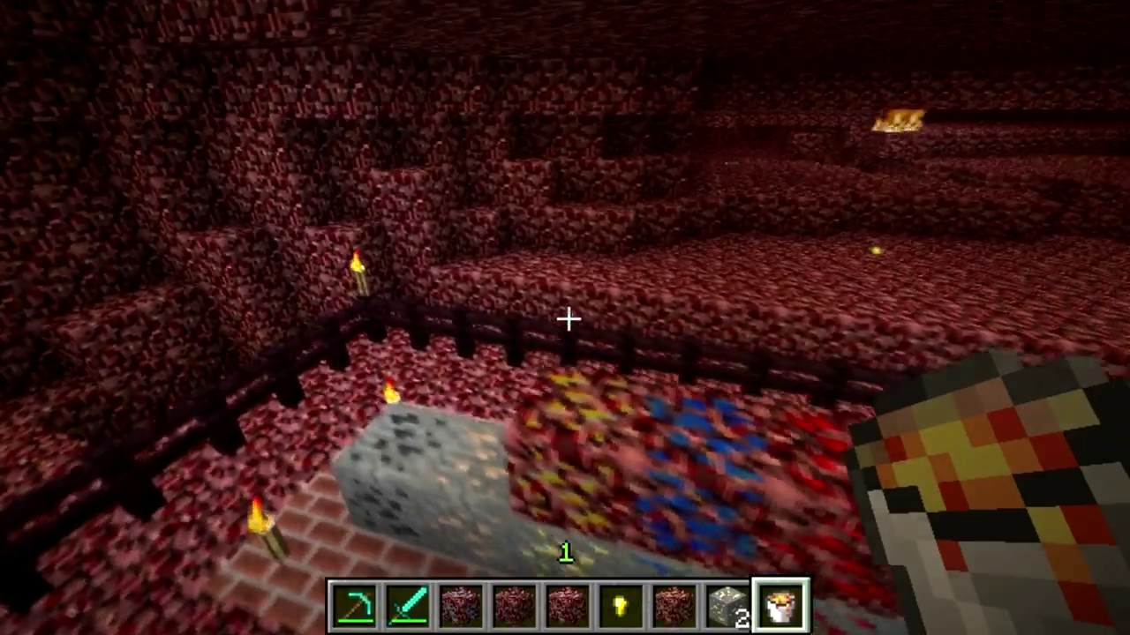
pyautogui.press('w')
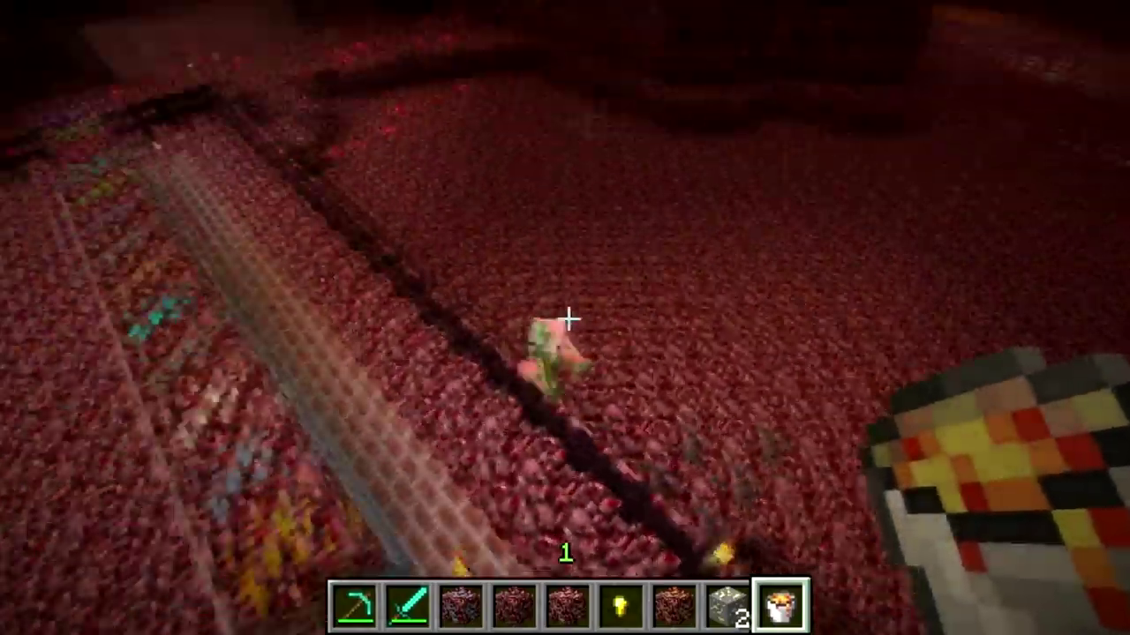
# Kill a zombie pigman with the diamond sword, reaching experience level 2
pyautogui.press('1')
pyautogui.press('2')
pyautogui.click(567, 319)
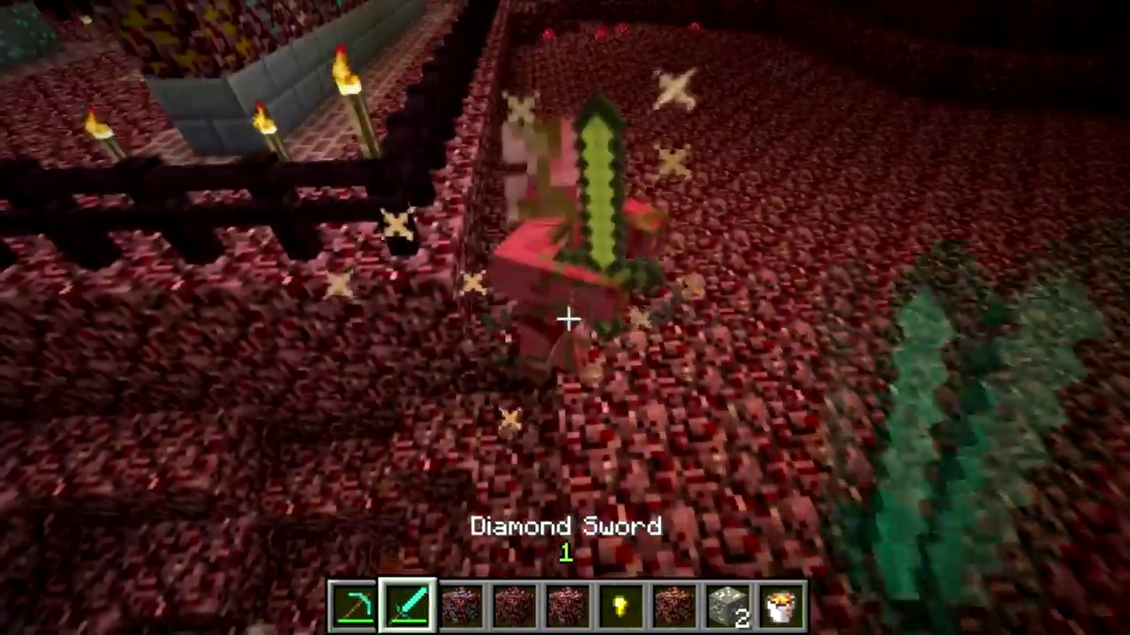
pyautogui.click(568, 320)
pyautogui.click(567, 319)
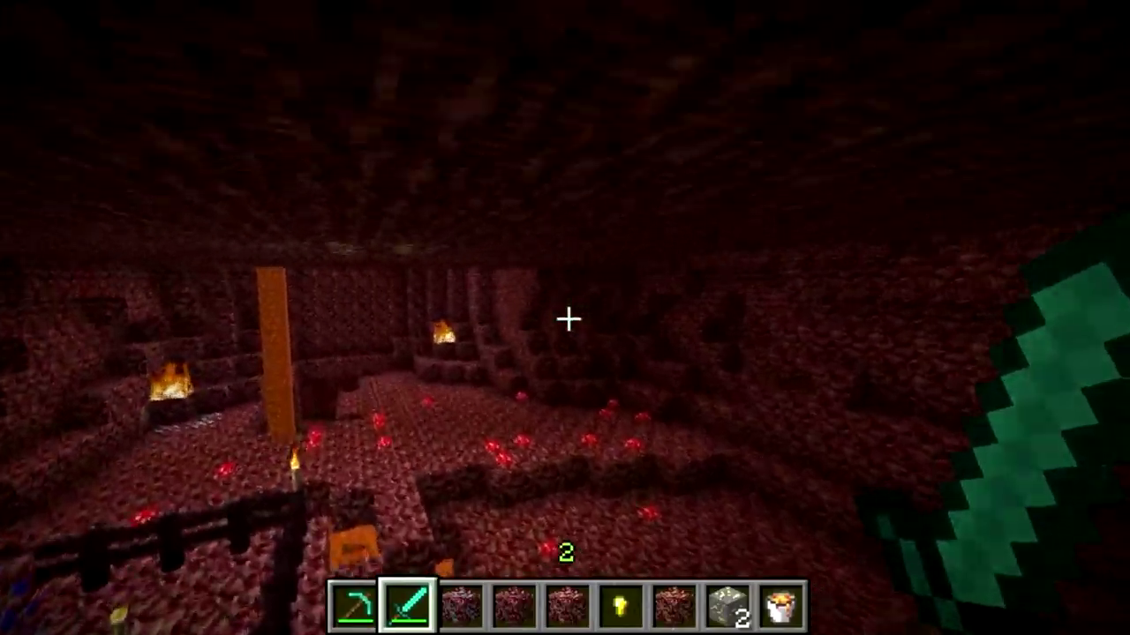
pyautogui.press('w')
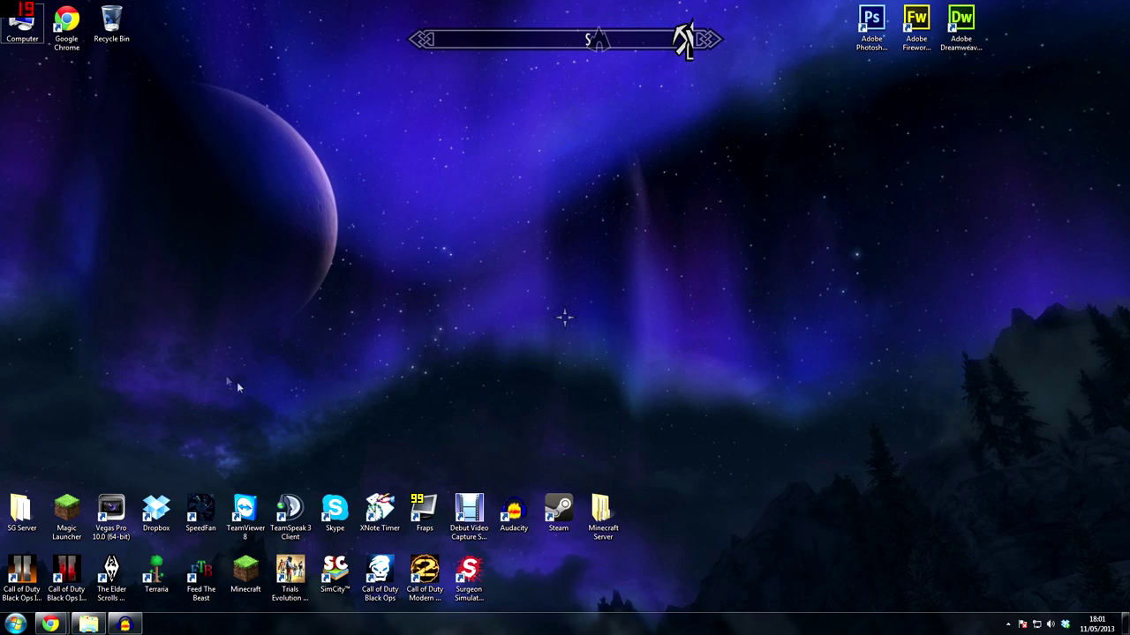
# Bring up the Chrome window and switch to the Forge 7.8.0 for Minecraft 1.5.2 forum topic
pyautogui.moveTo(51, 624)
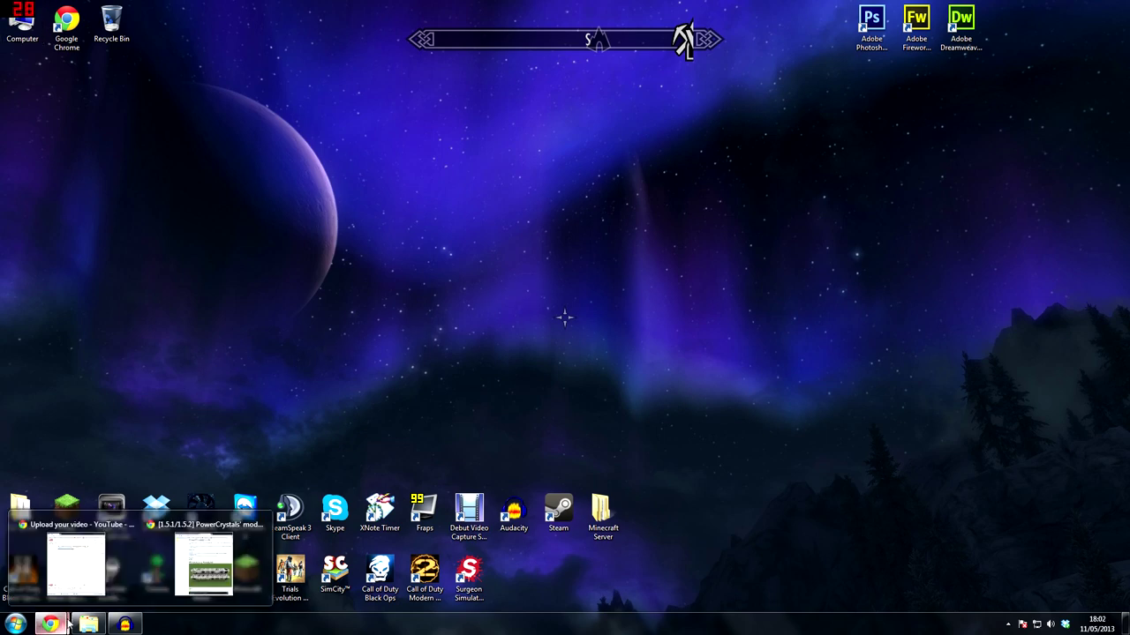
pyautogui.click(209, 566)
pyautogui.click(71, 18)
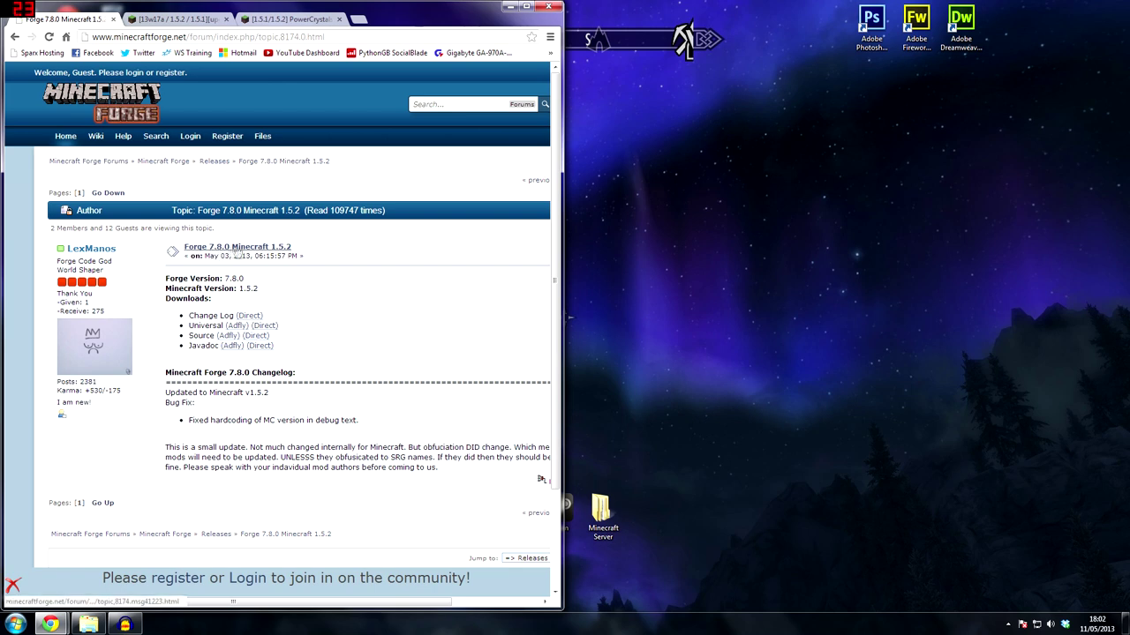
# Download the Forge 7.8.0 Universal build, close the blank tab, and bring forward the Nether Ores Mod folder
pyautogui.click(263, 326)
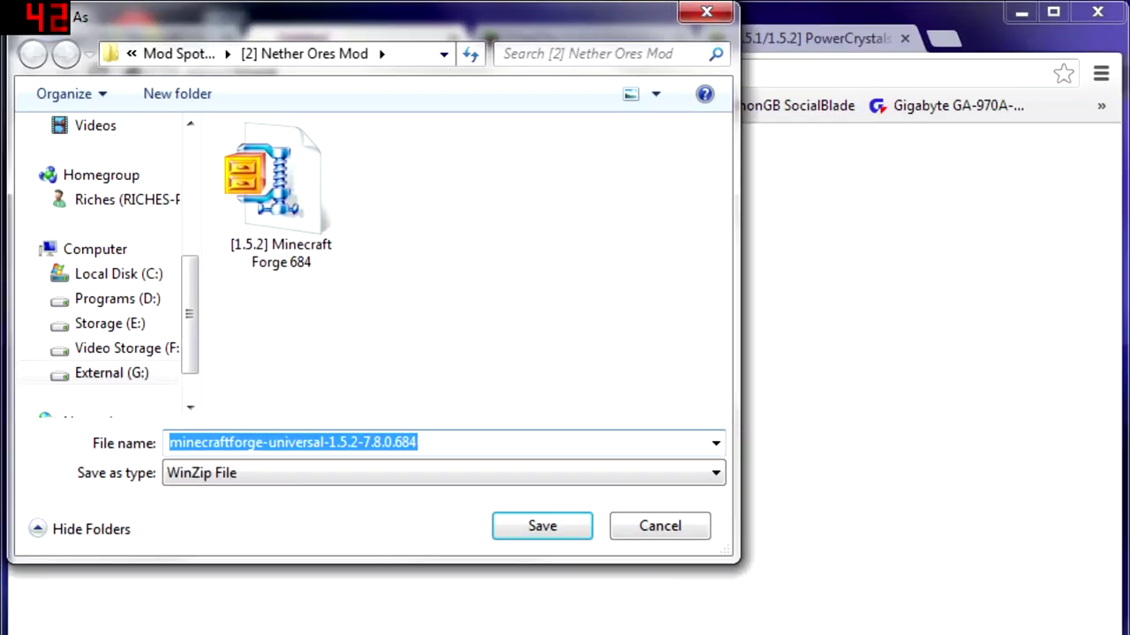
pyautogui.click(196, 221)
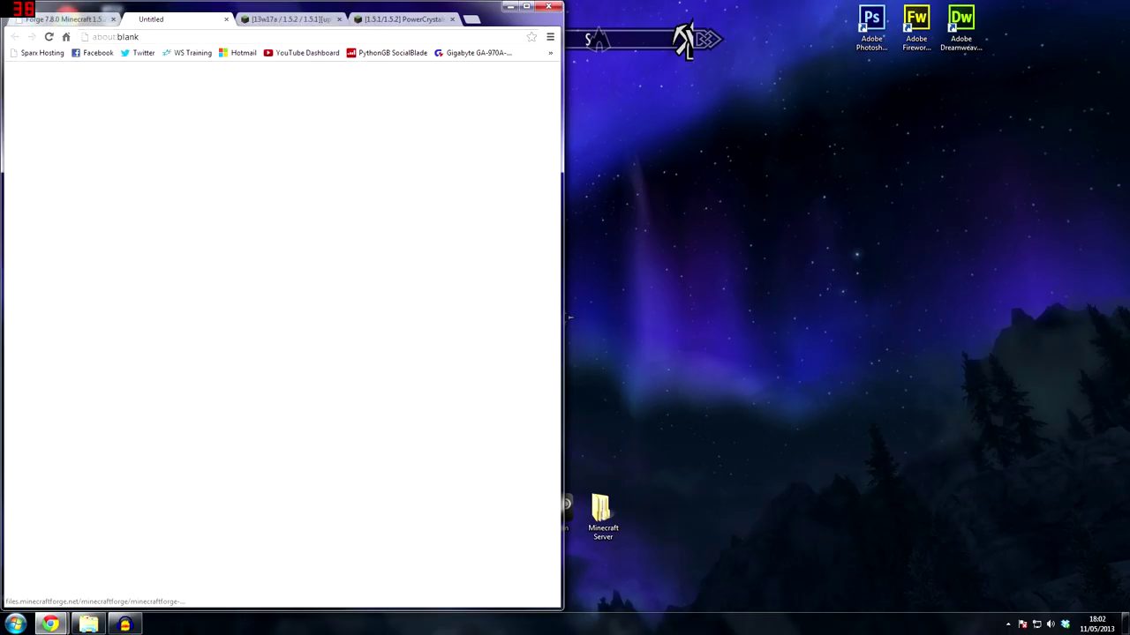
pyautogui.click(225, 19)
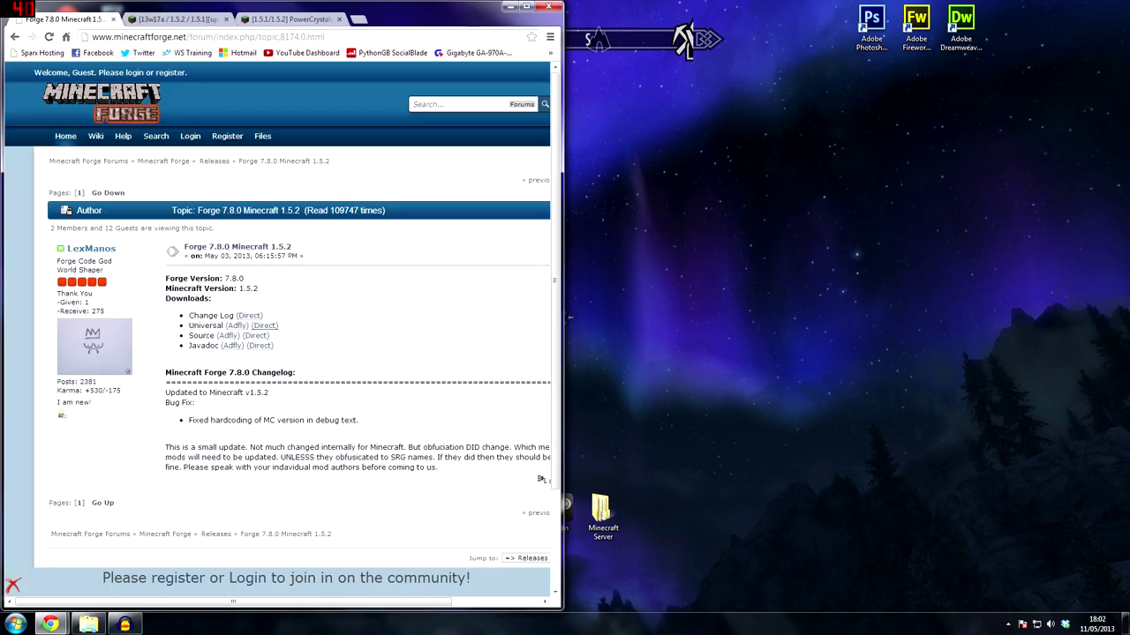
pyautogui.click(88, 624)
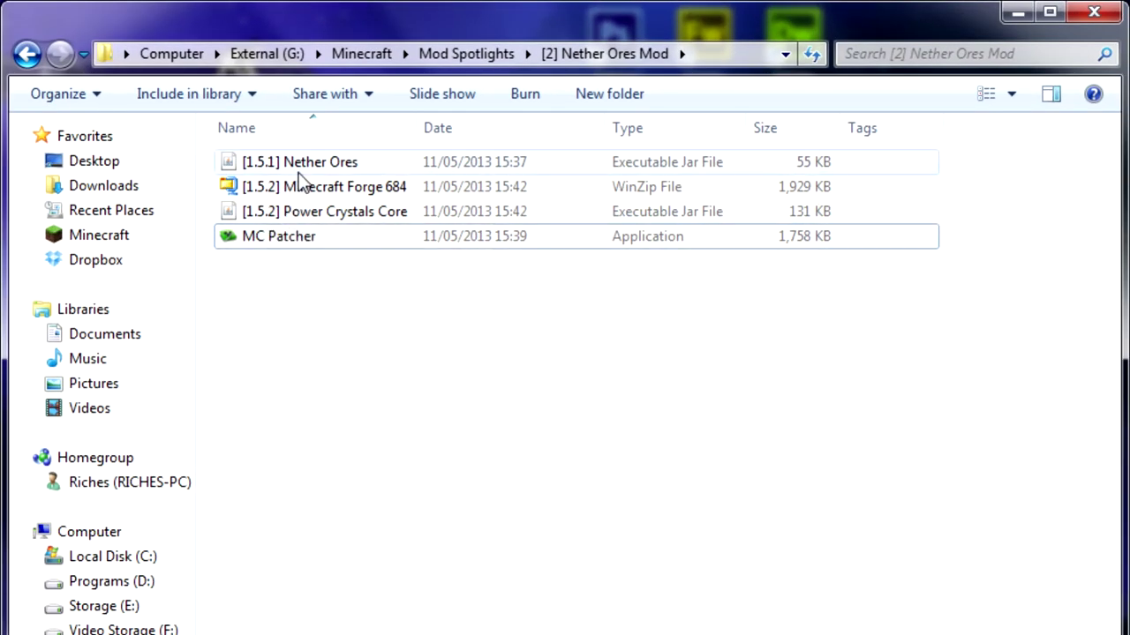
# Select the Nether Ores, Power Crystals Core and MC Patcher files in the mod folder
pyautogui.click(299, 172)
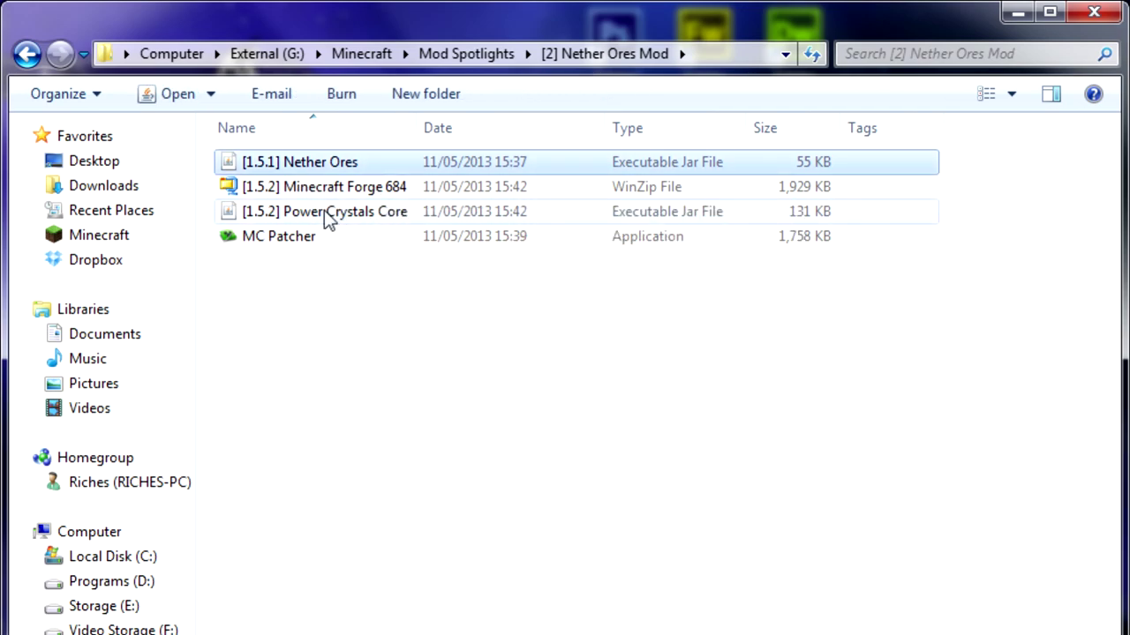
pyautogui.click(375, 219)
pyautogui.click(270, 238)
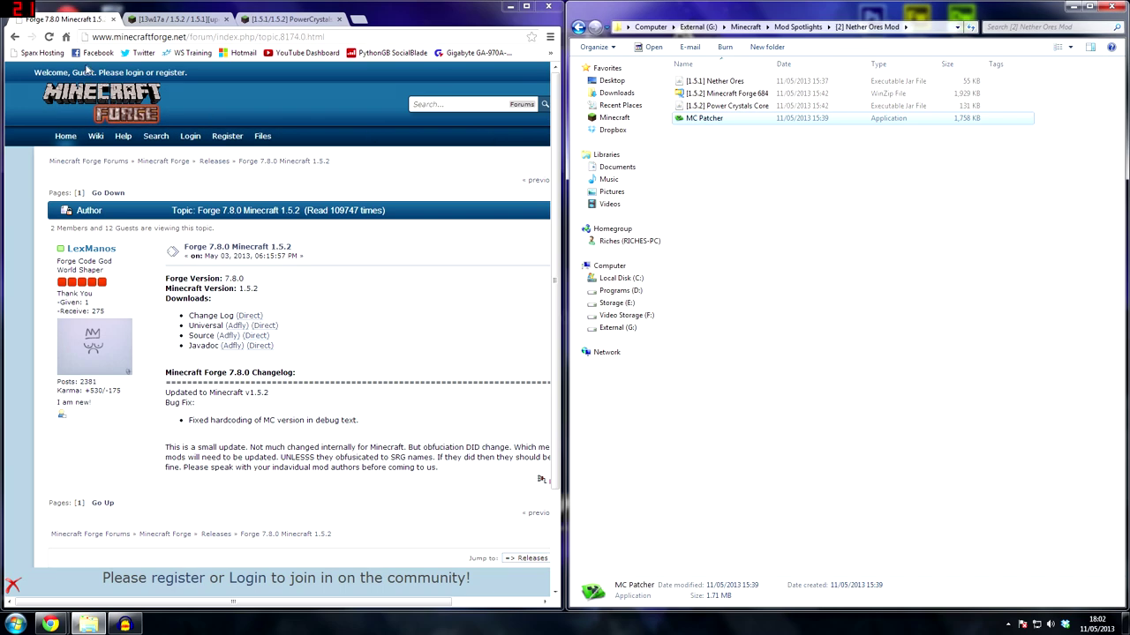
# Scroll the MCPatcher topic down to its Downloads section and clear the file selection
pyautogui.click(156, 20)
pyautogui.scroll(-4, 226, 353)
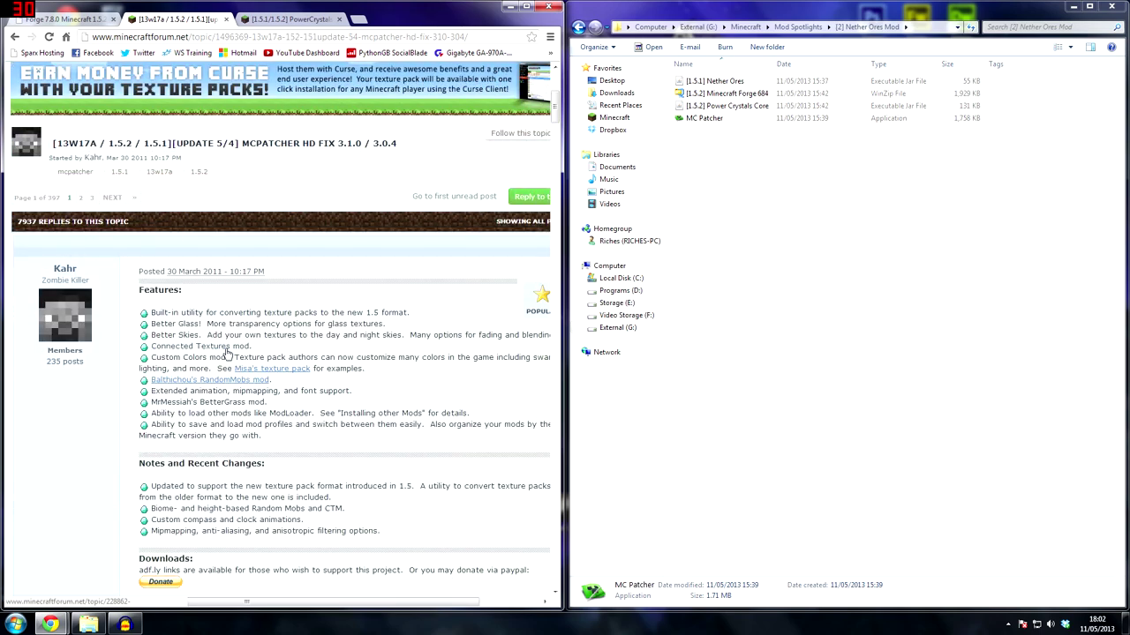
pyautogui.scroll(-2, 227, 353)
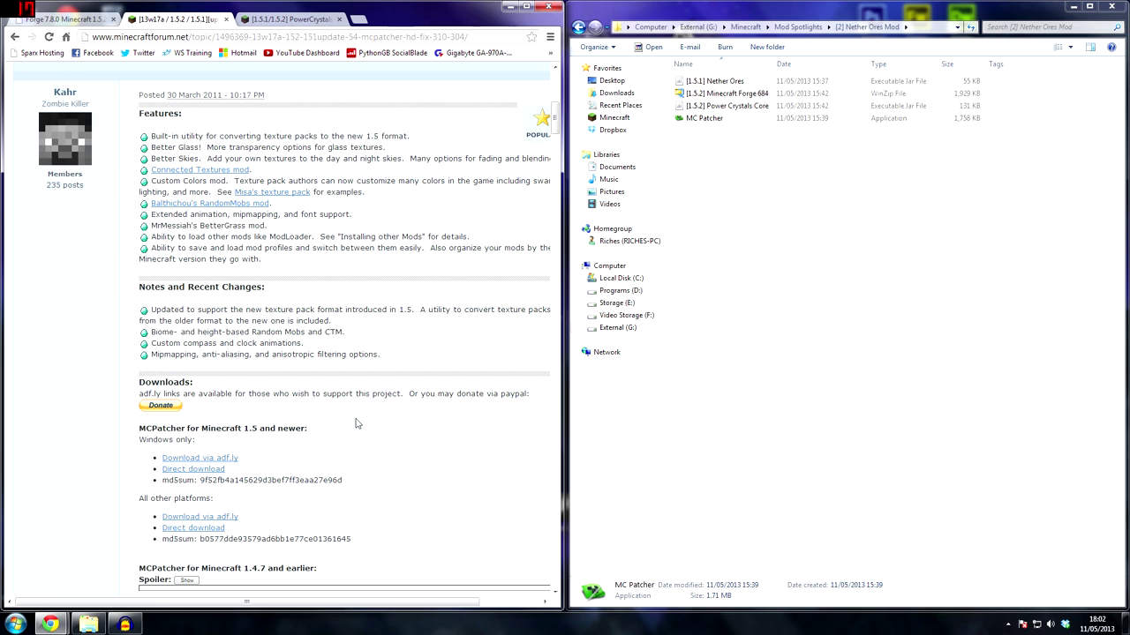
pyautogui.scroll(-2, 356, 423)
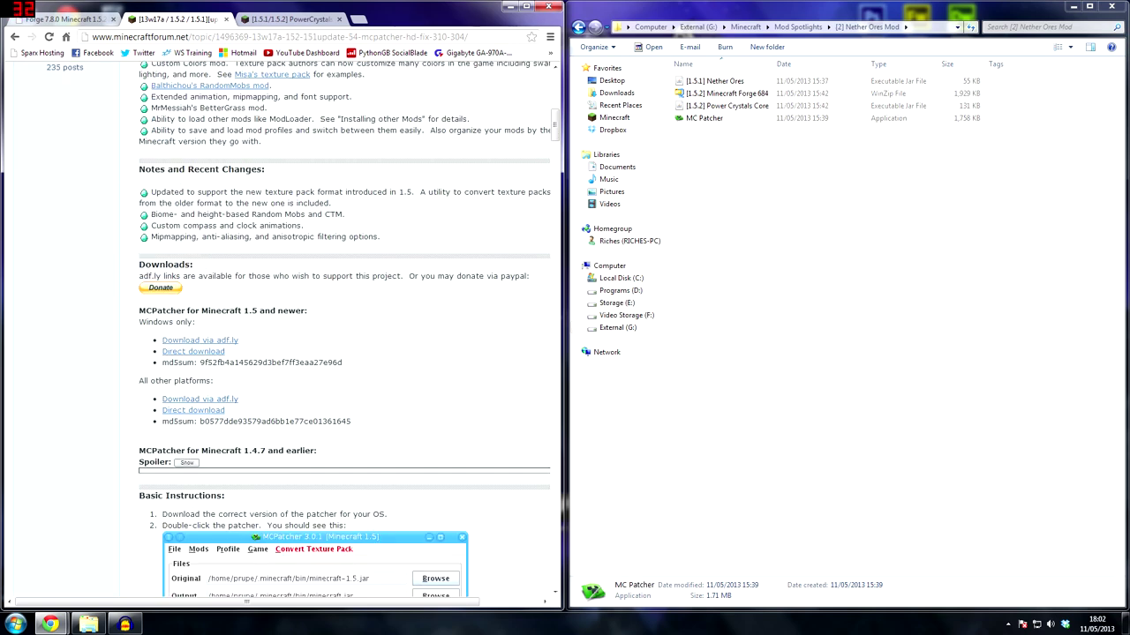
pyautogui.scroll(2, 130, 74)
pyautogui.scroll(-2, 183, 390)
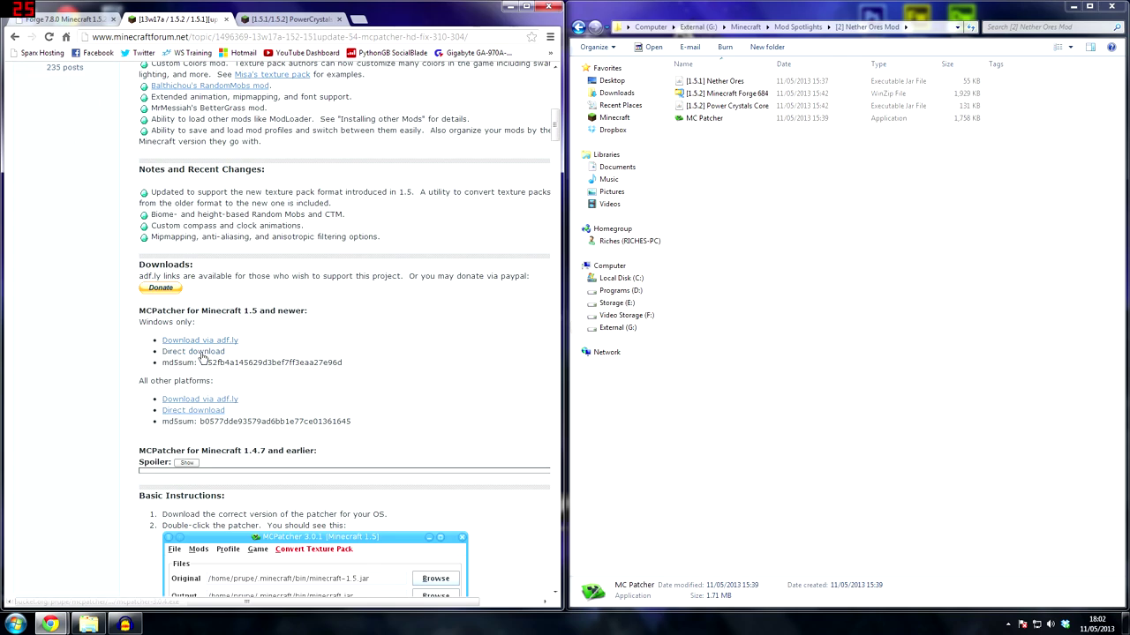
pyautogui.click(717, 106)
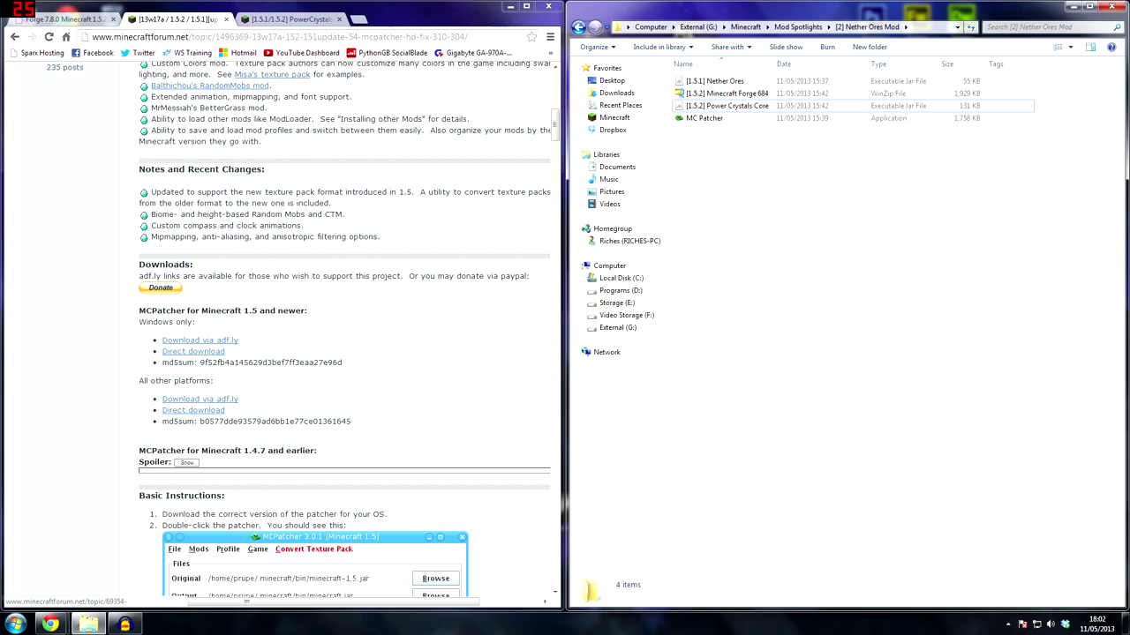
# Review the PowerCrystals Core download, then jump to the Nether Ores 2.1.3 section for 1.5.1
pyautogui.click(283, 20)
pyautogui.scroll(3, 344, 331)
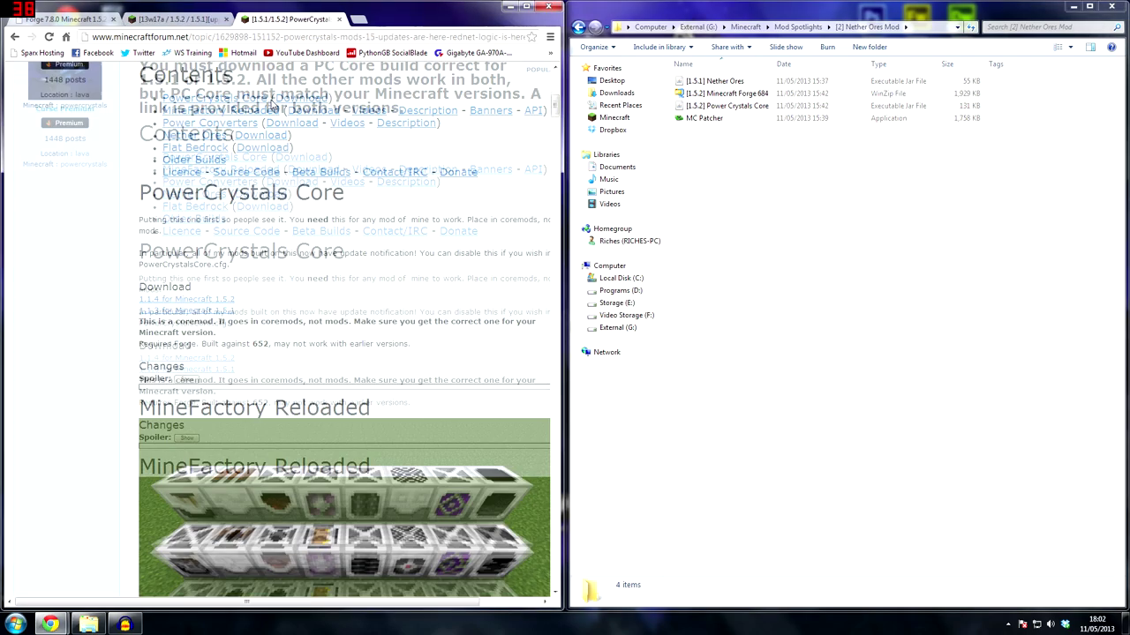
pyautogui.scroll(-2, 344, 331)
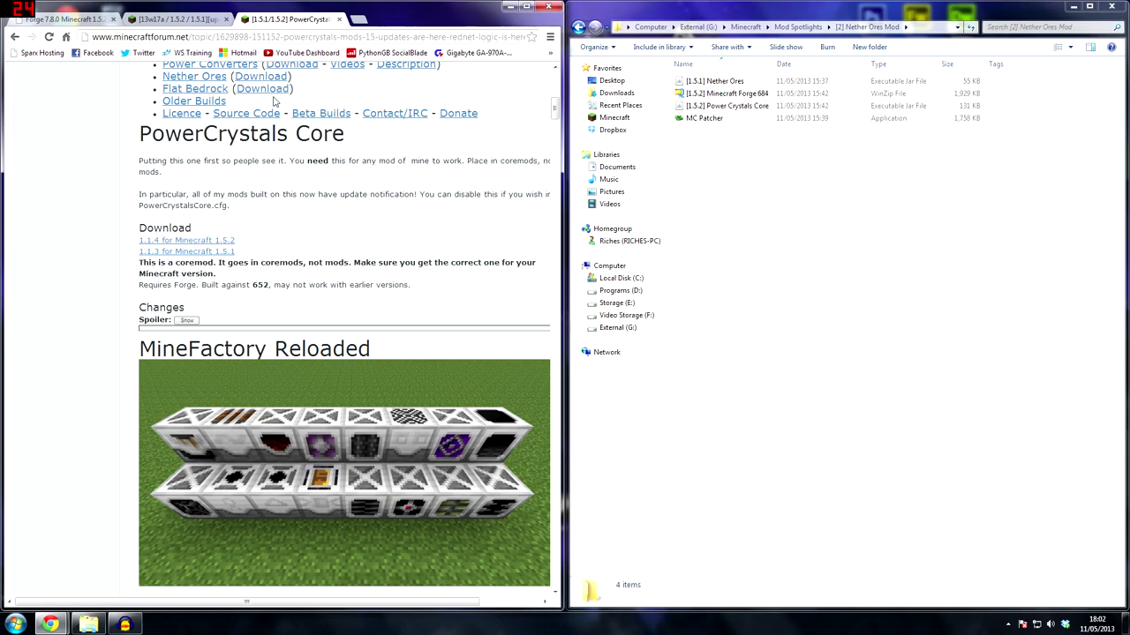
pyautogui.scroll(1, 344, 331)
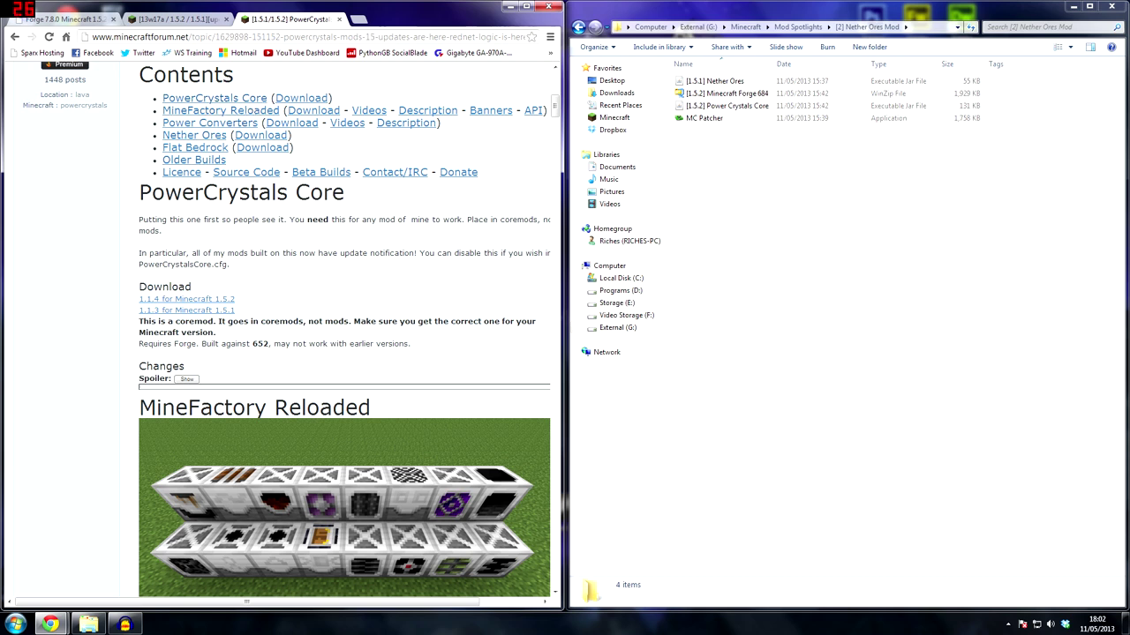
pyautogui.moveTo(139, 194); pyautogui.dragTo(286, 194)
pyautogui.click(218, 301)
pyautogui.click(193, 136)
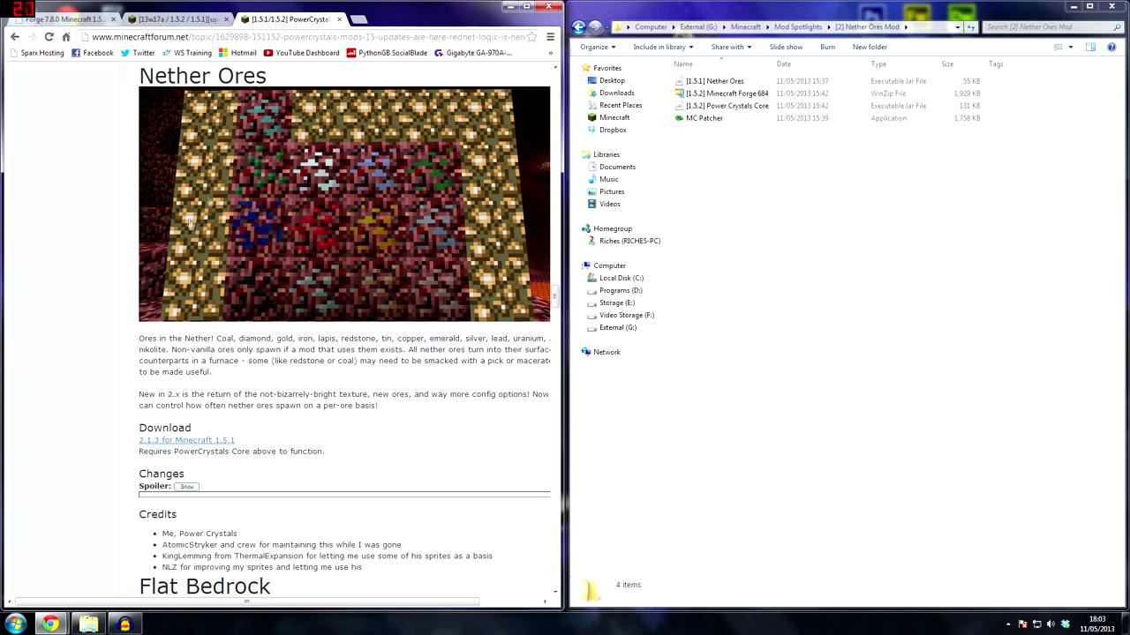
pyautogui.click(691, 85)
# Launch Minecraft from the Start menu and log in with the account username and password
pyautogui.click(693, 93)
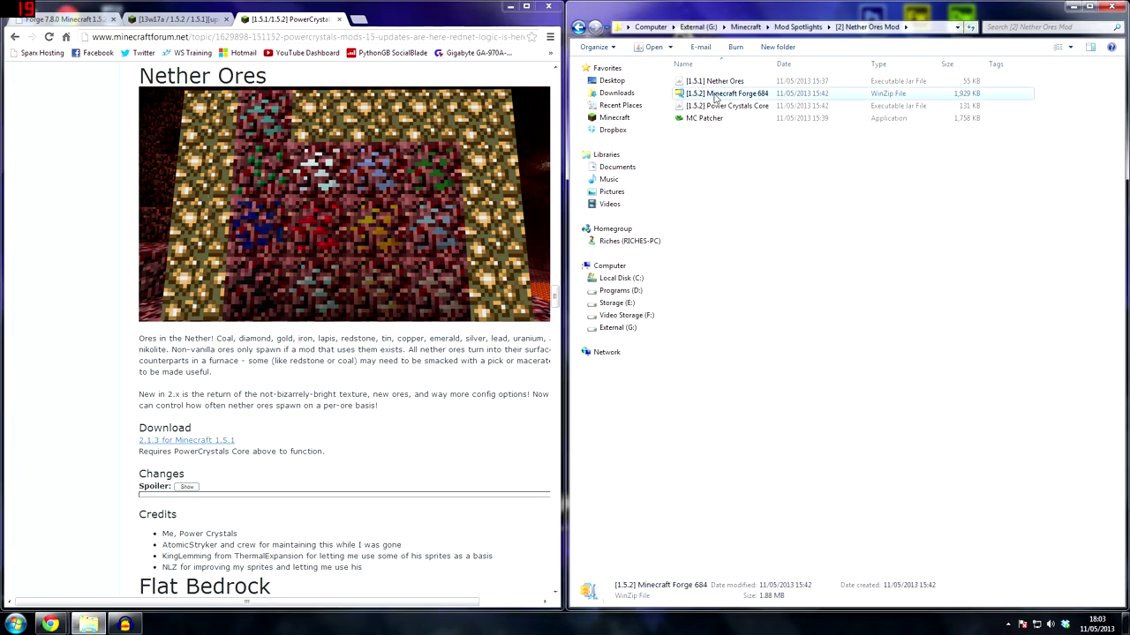
pyautogui.click(680, 141)
pyautogui.press('super')
pyautogui.click(106, 331)
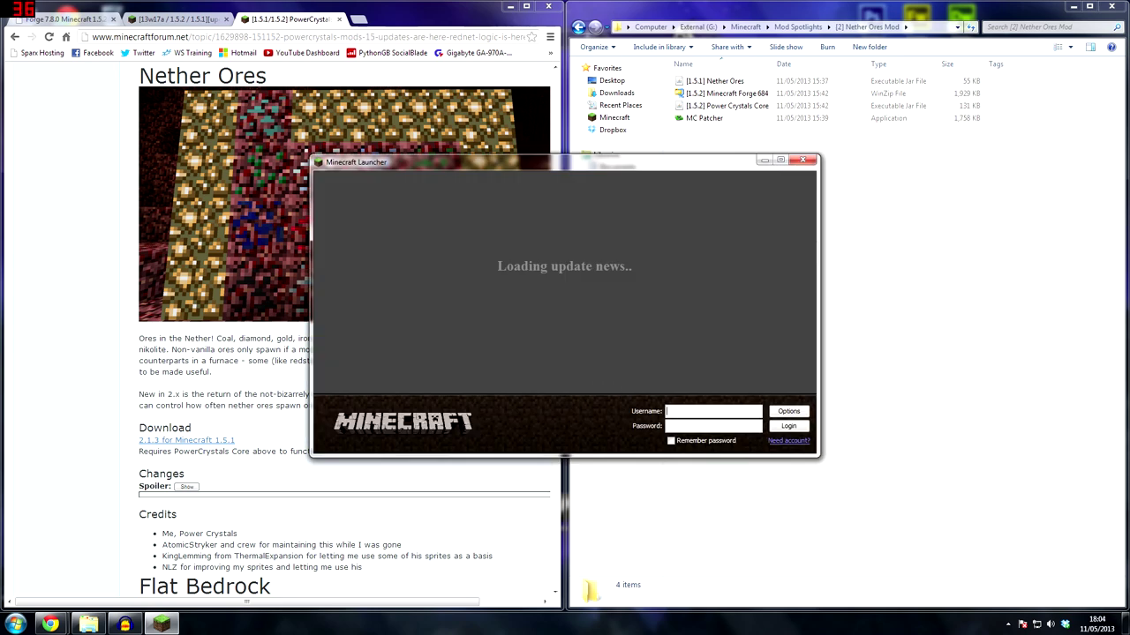
pyautogui.write('PythonGB')
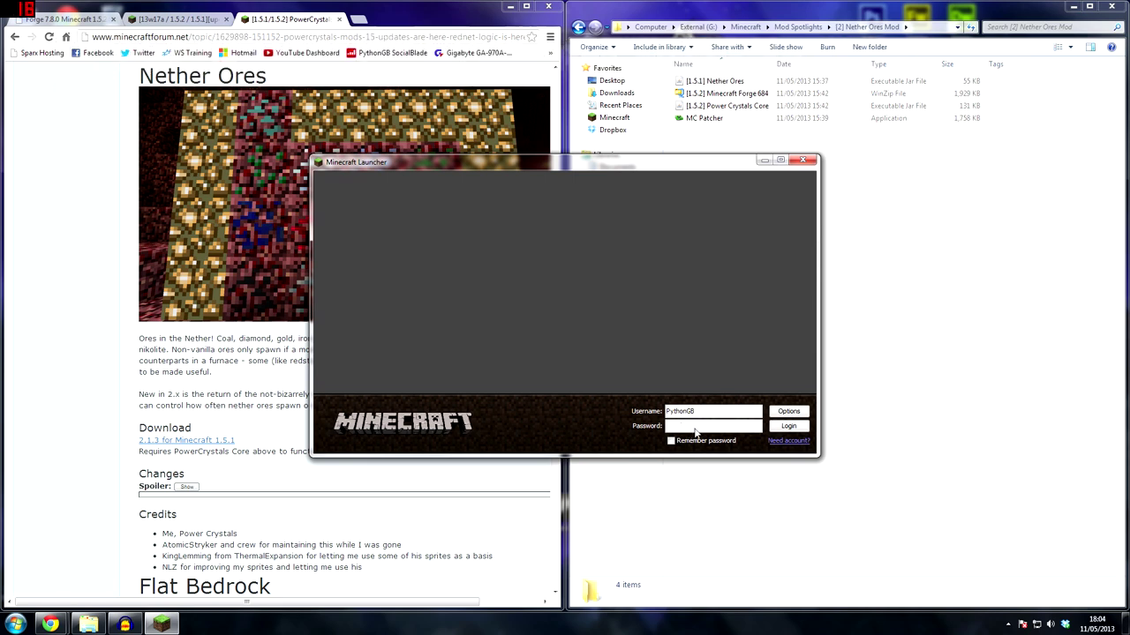
pyautogui.click(700, 424)
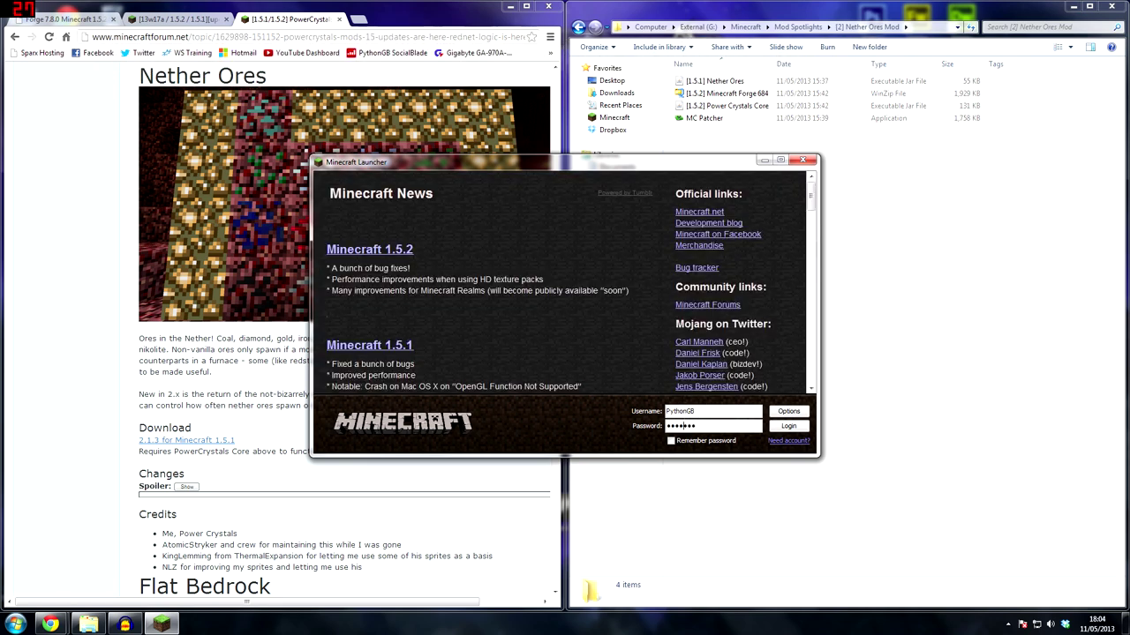
pyautogui.write('************')
pyautogui.click(782, 428)
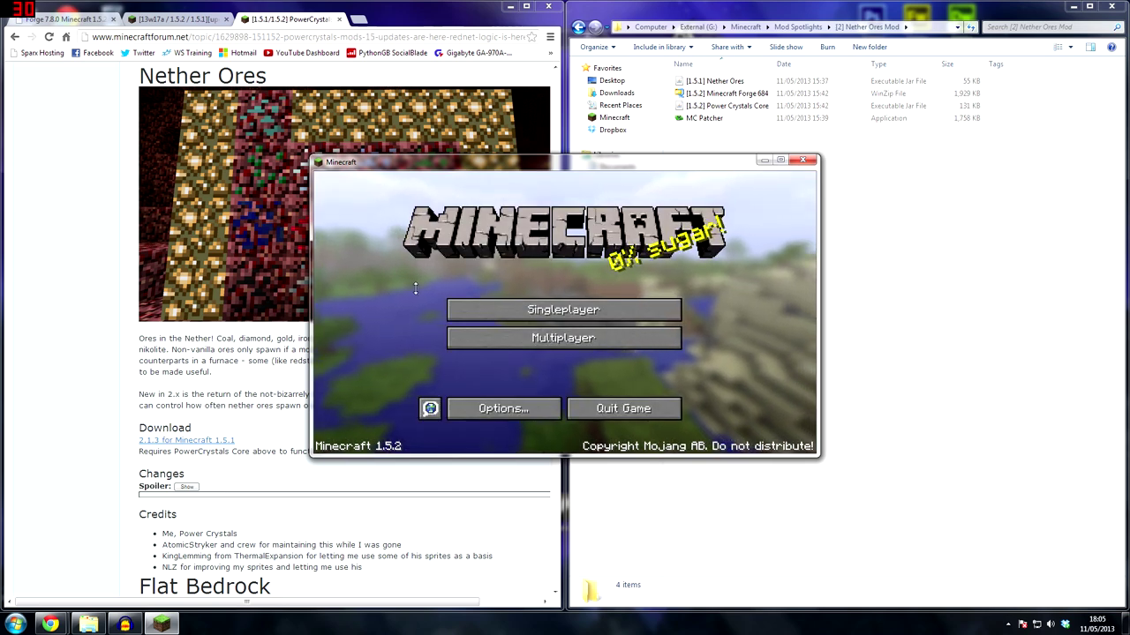
# Run MC Patcher and untick all seven built-in mods, from Better Skies to Extended HD
pyautogui.click(591, 406)
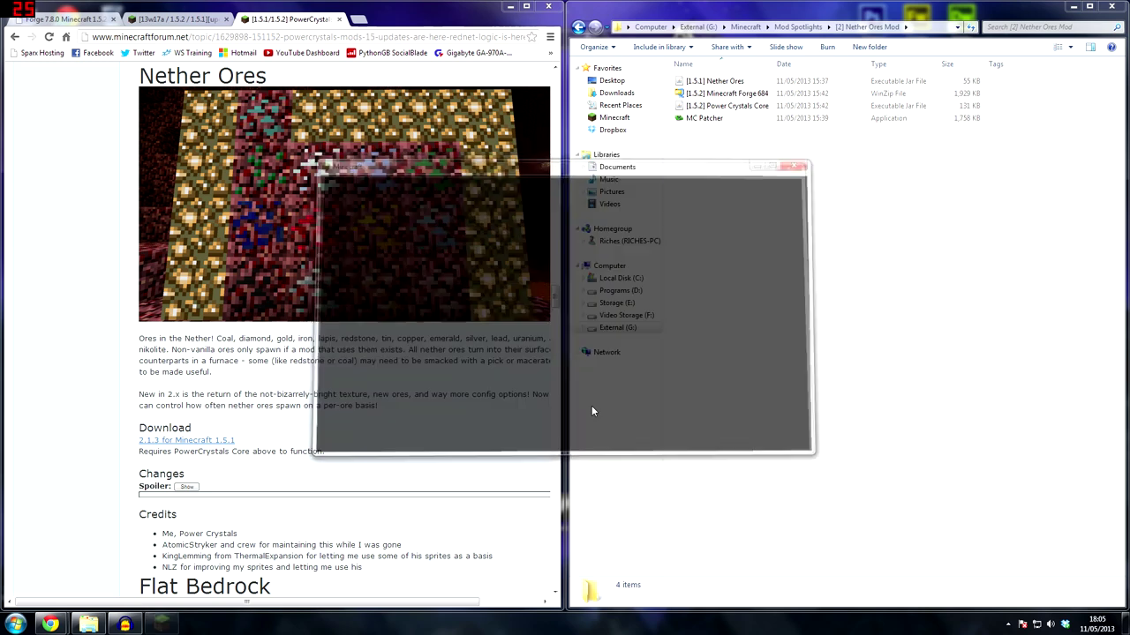
pyautogui.doubleClick(703, 118)
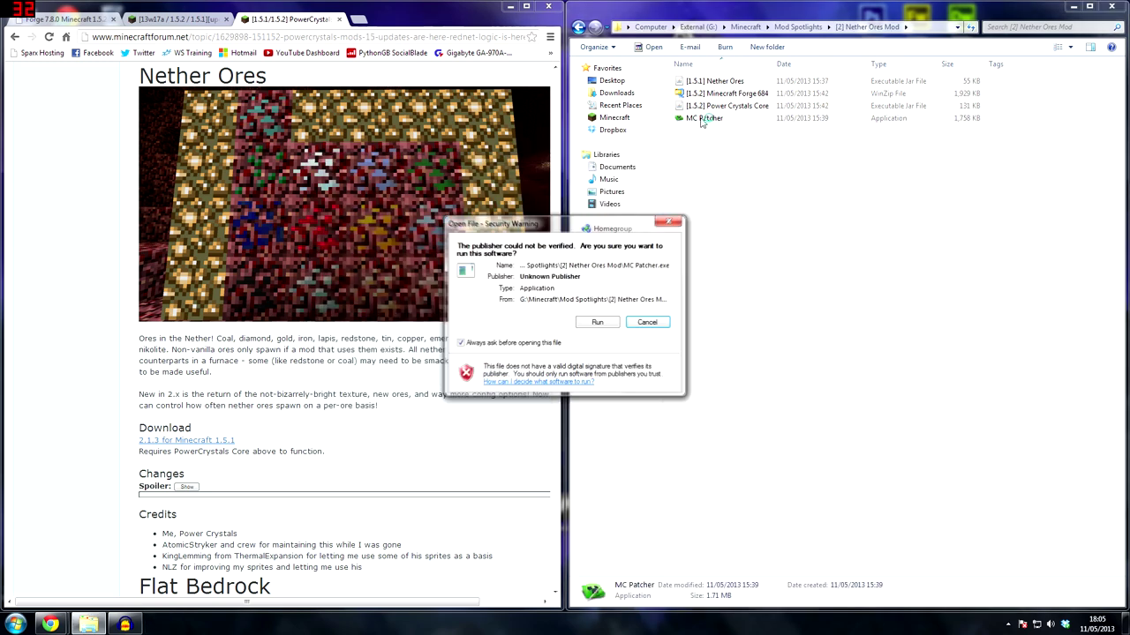
pyautogui.click(595, 323)
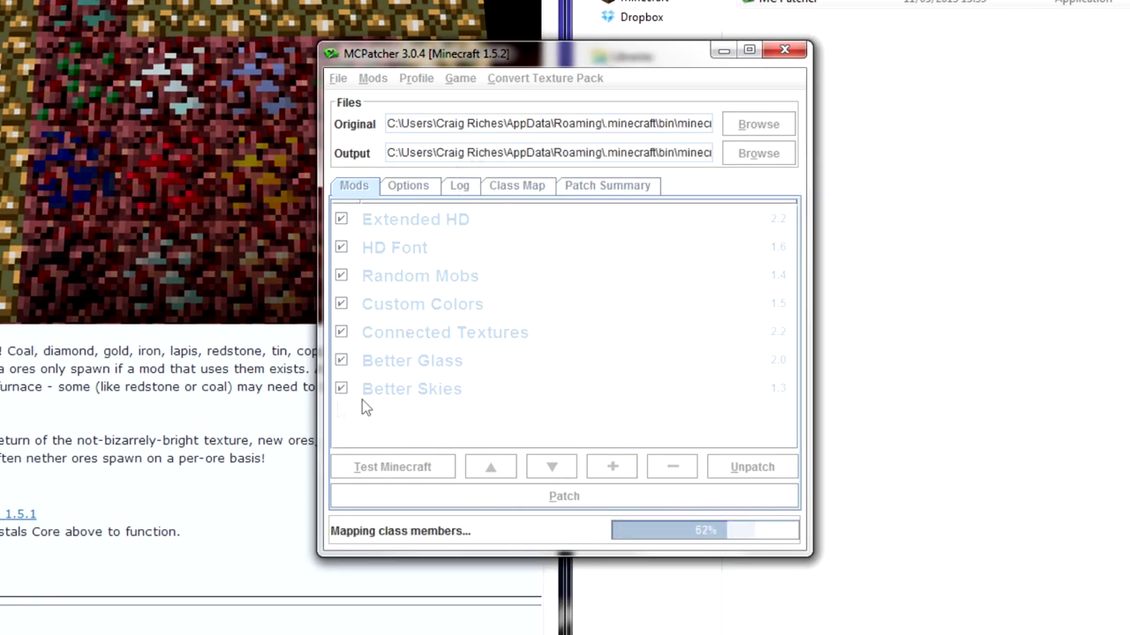
pyautogui.click(342, 389)
pyautogui.click(341, 360)
pyautogui.click(341, 331)
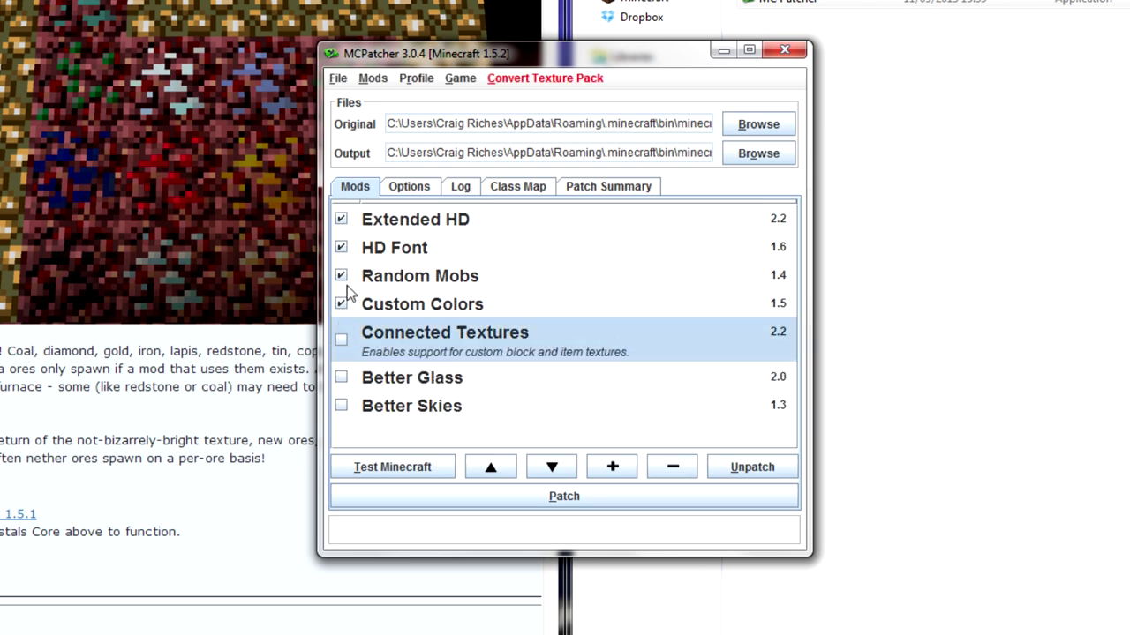
pyautogui.click(342, 303)
pyautogui.click(341, 275)
pyautogui.click(342, 247)
pyautogui.click(341, 219)
# Add [1.5.2] Minecraft Forge 684.zip from G:\Minecraft\Mod Spotlights\Nether Ores Mod as an external mod
pyautogui.click(612, 465)
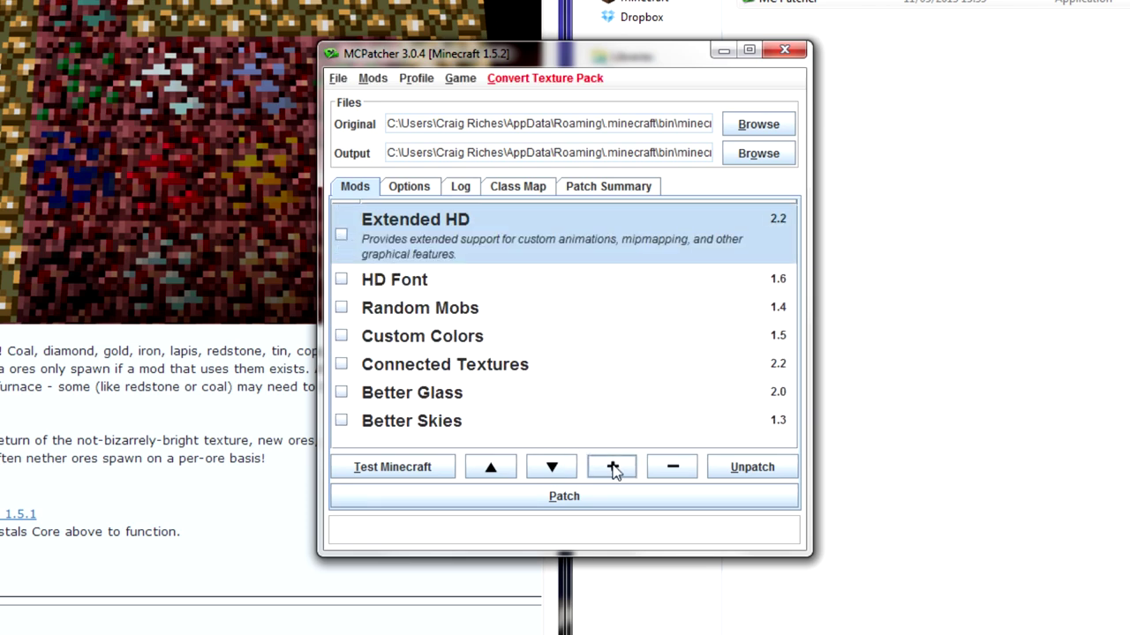
pyautogui.click(476, 201)
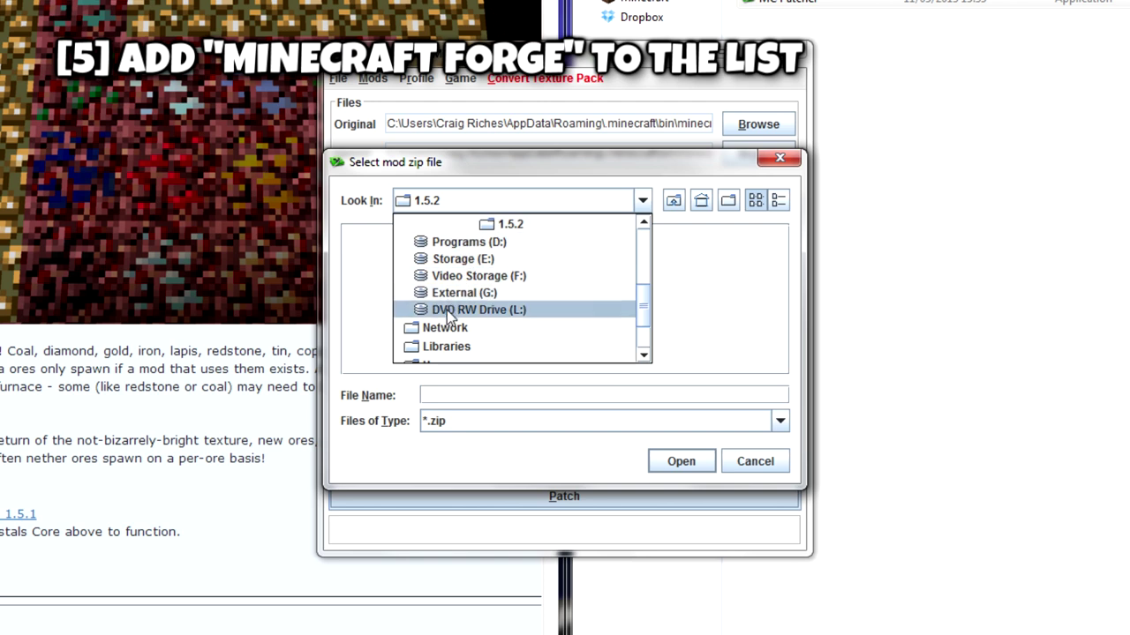
pyautogui.scroll(3, 449, 313)
pyautogui.scroll(-5, 454, 310)
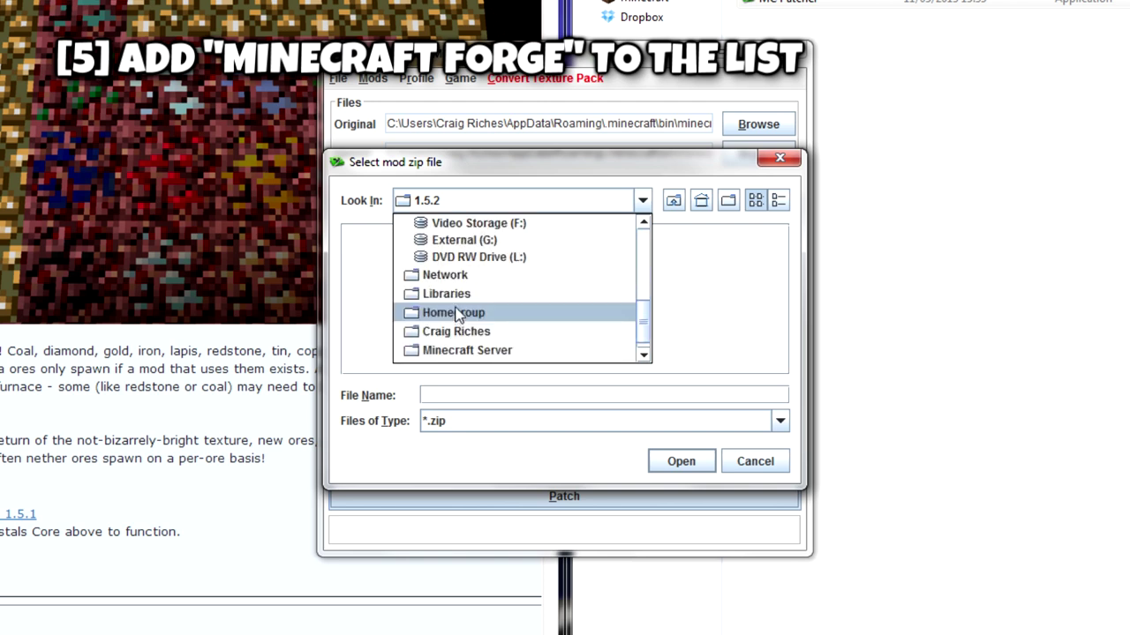
pyautogui.click(453, 243)
pyautogui.click(405, 239)
pyautogui.doubleClick(388, 235)
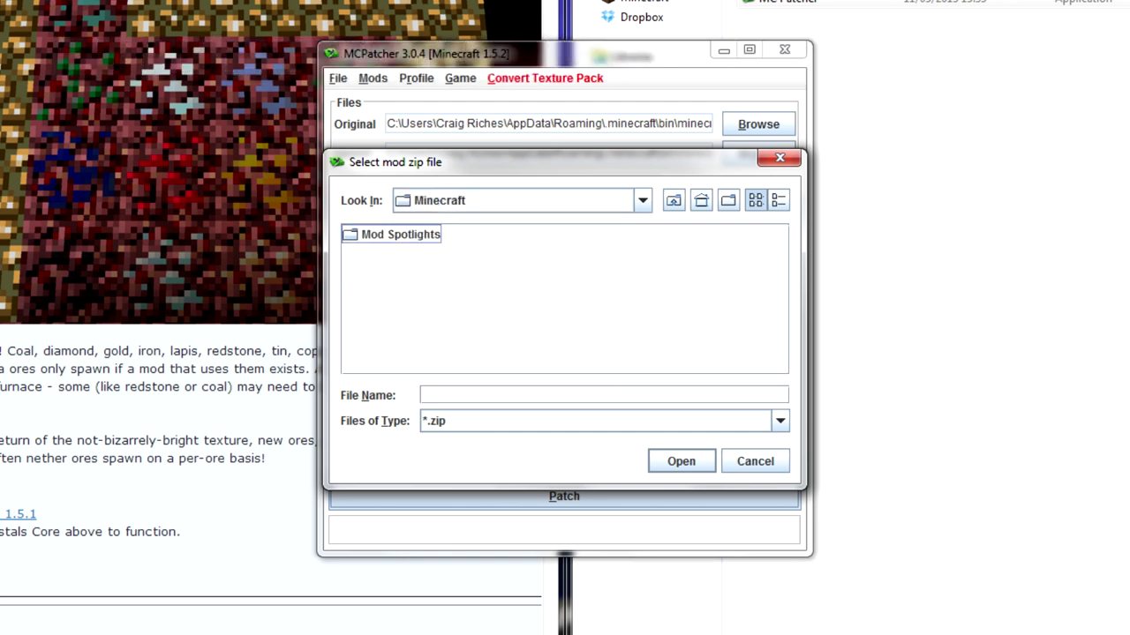
pyautogui.click(388, 240)
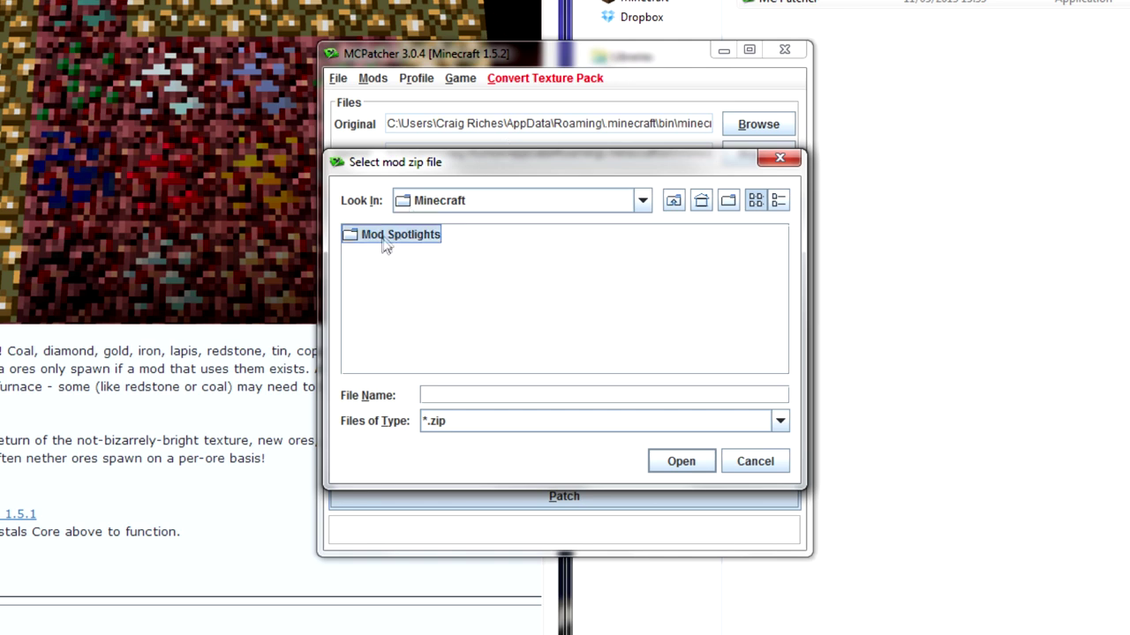
pyautogui.doubleClick(385, 240)
pyautogui.click(353, 254)
pyautogui.doubleClick(360, 259)
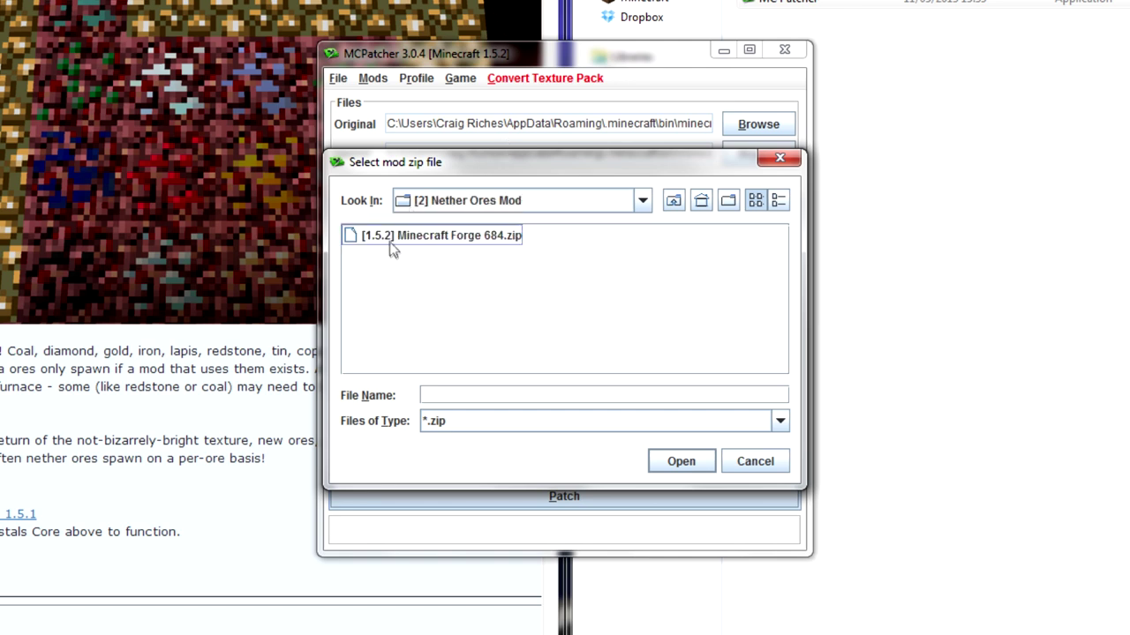
pyautogui.click(389, 242)
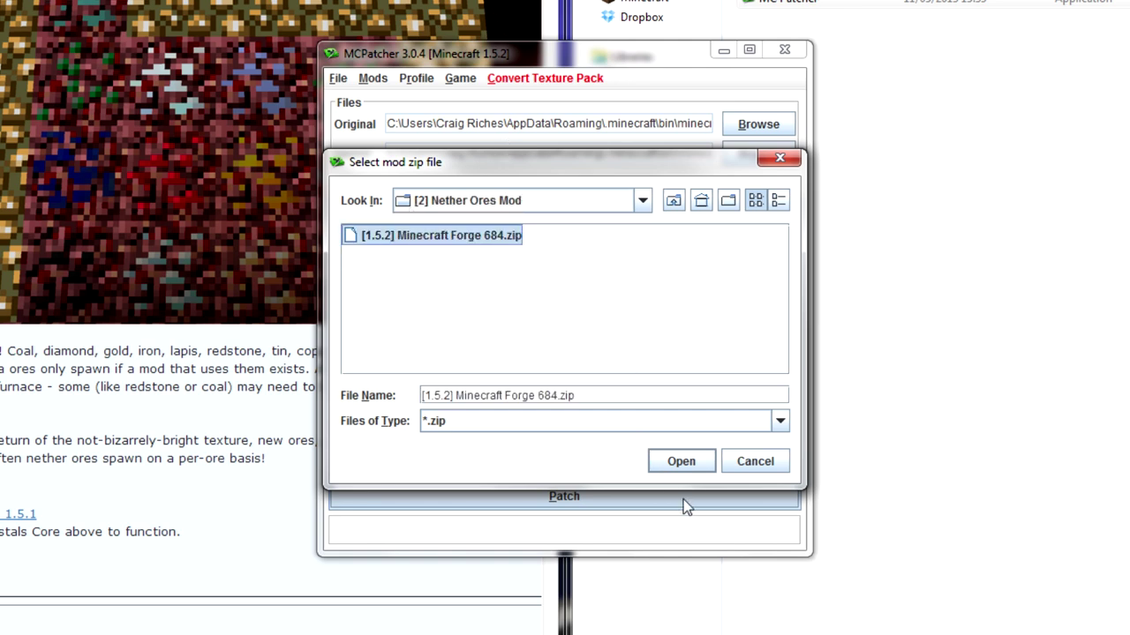
# Confirm adding Forge's files into minecraft.jar and patch Minecraft 1.5.2
pyautogui.click(683, 466)
pyautogui.click(616, 503)
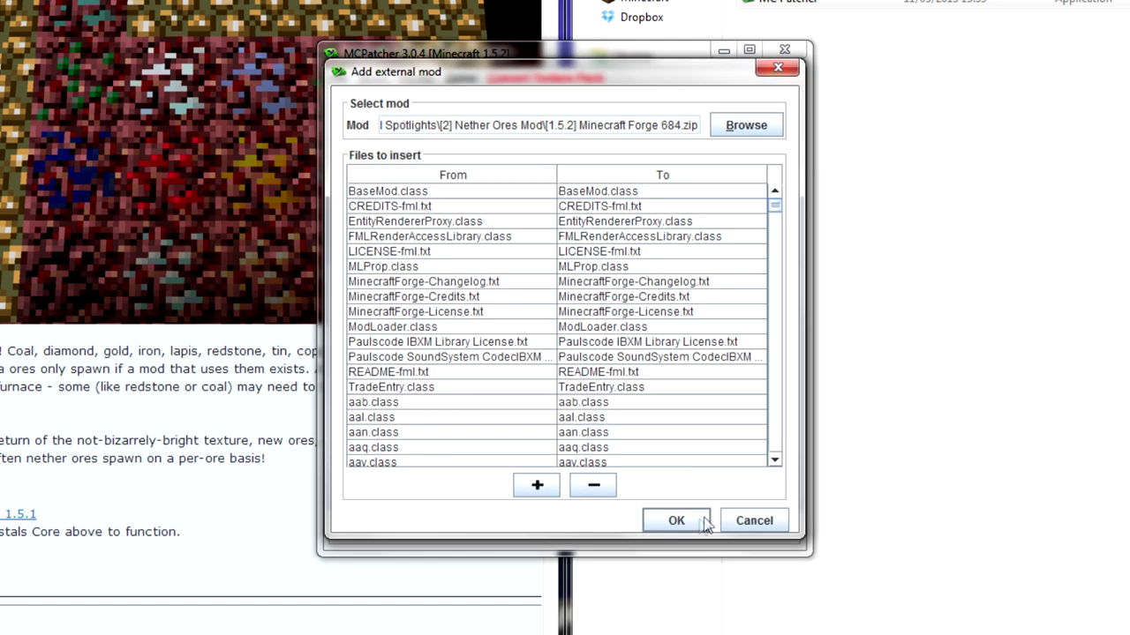
pyautogui.click(676, 519)
pyautogui.click(628, 500)
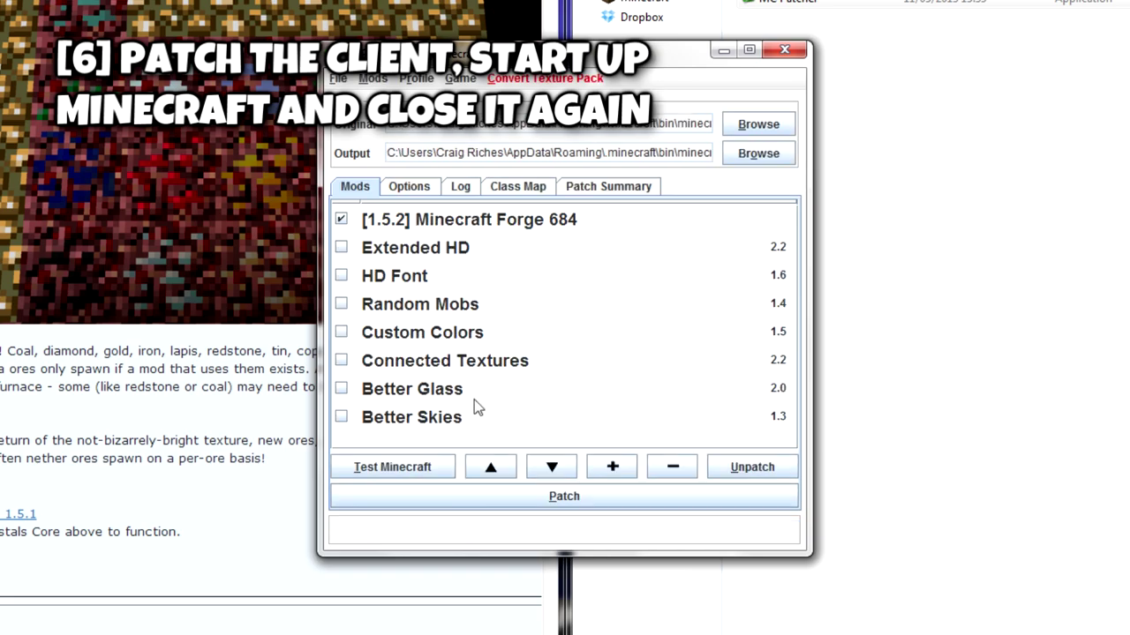
# Test the patched game, checking Minecraft Coder Pack and Forge in the Mods list, then quit and close MCPatcher
pyautogui.click(433, 475)
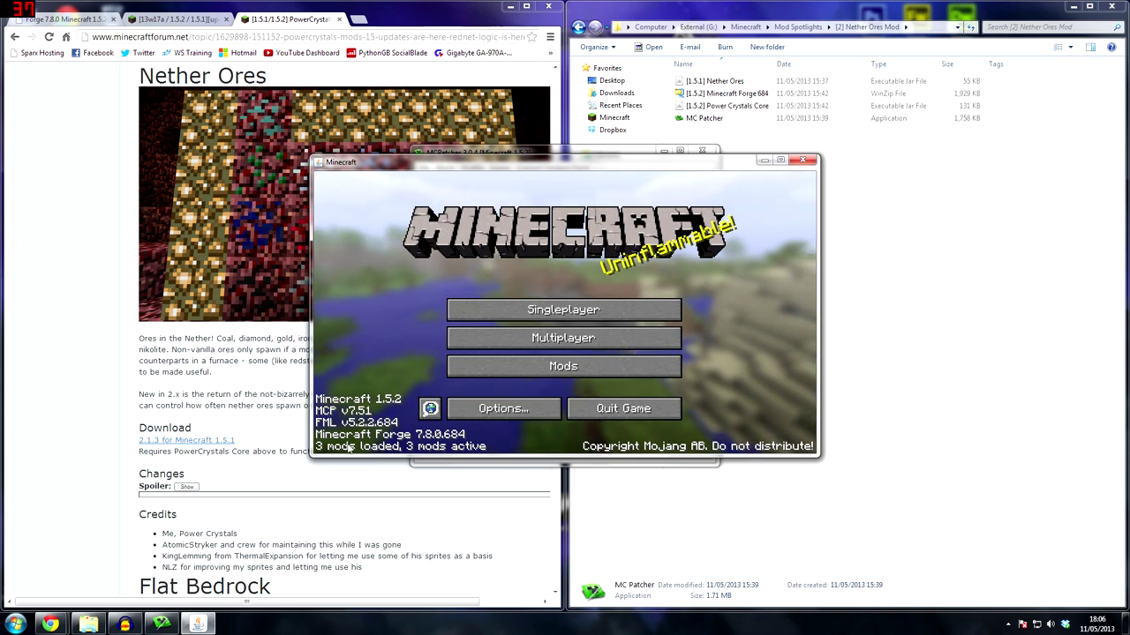
pyautogui.click(476, 371)
pyautogui.click(369, 246)
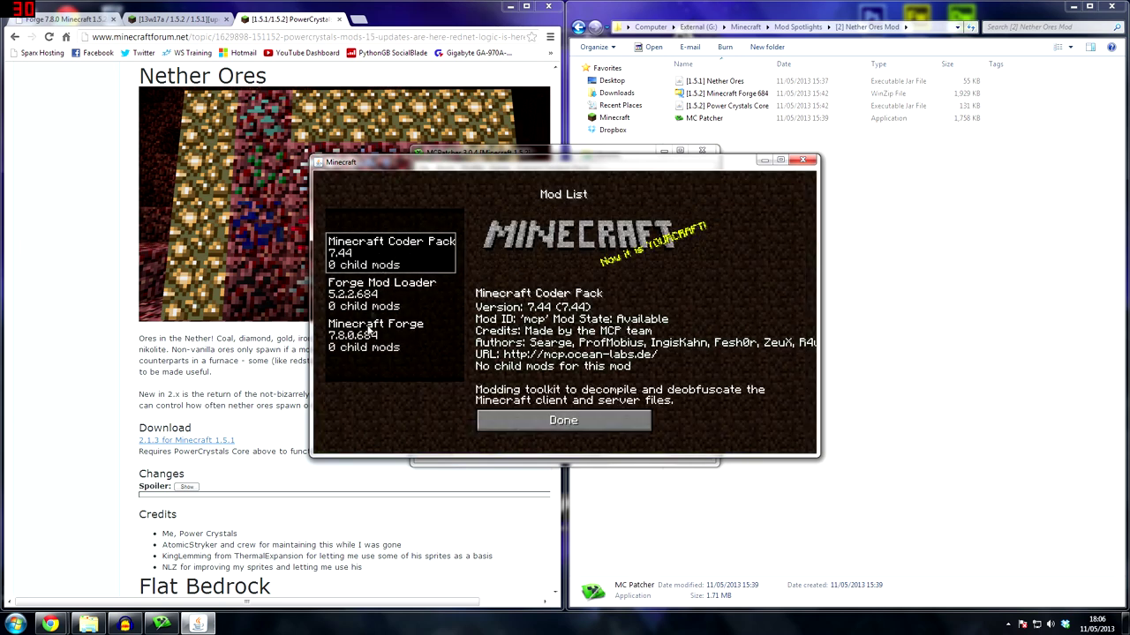
pyautogui.click(369, 330)
pyautogui.click(535, 427)
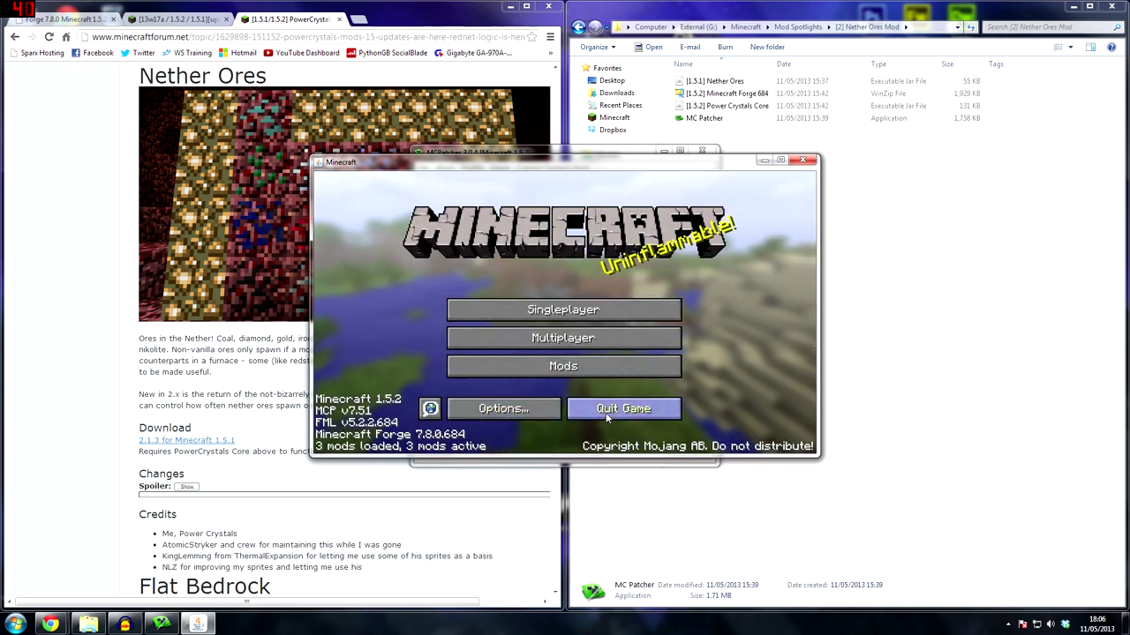
pyautogui.click(607, 410)
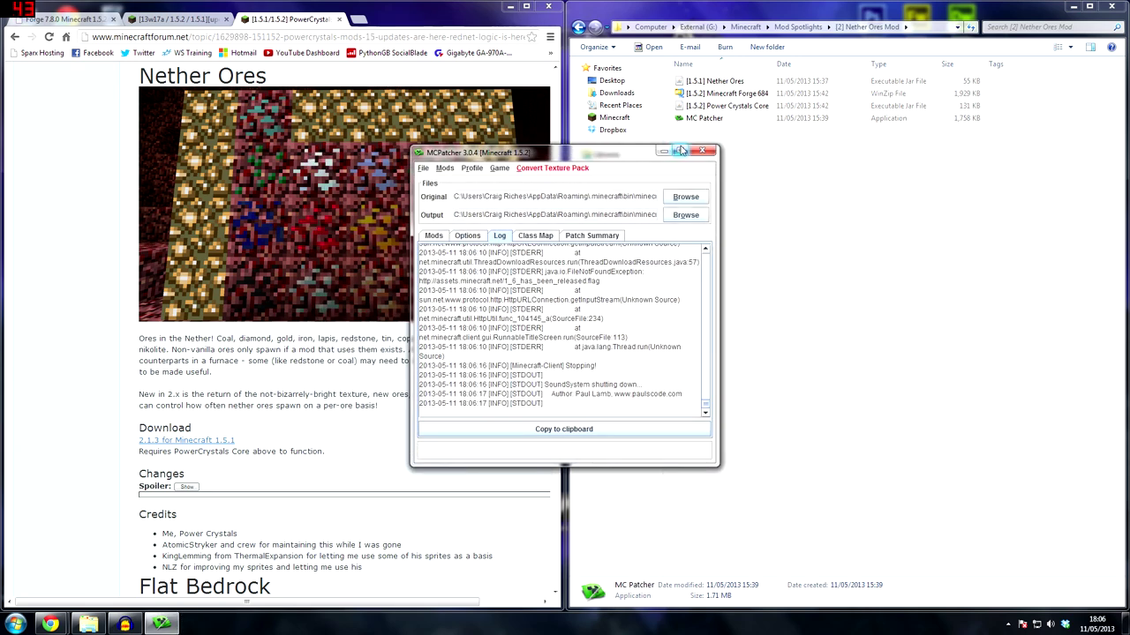
pyautogui.click(701, 151)
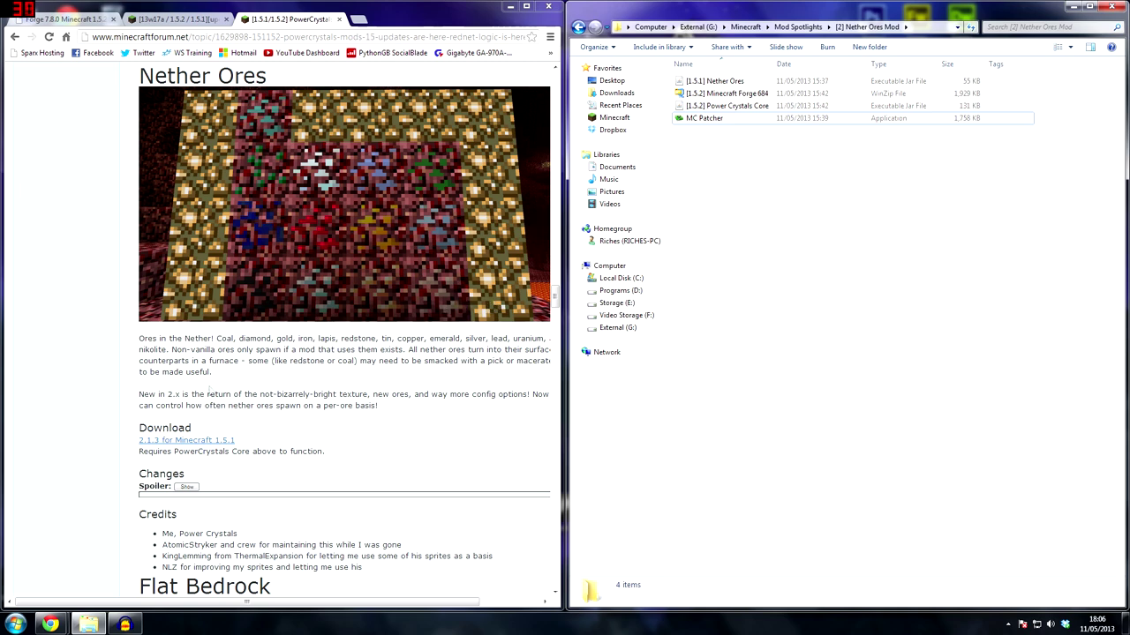
# Open Computer from the Start menu and jump to the Minecraft game folder
pyautogui.click(16, 624)
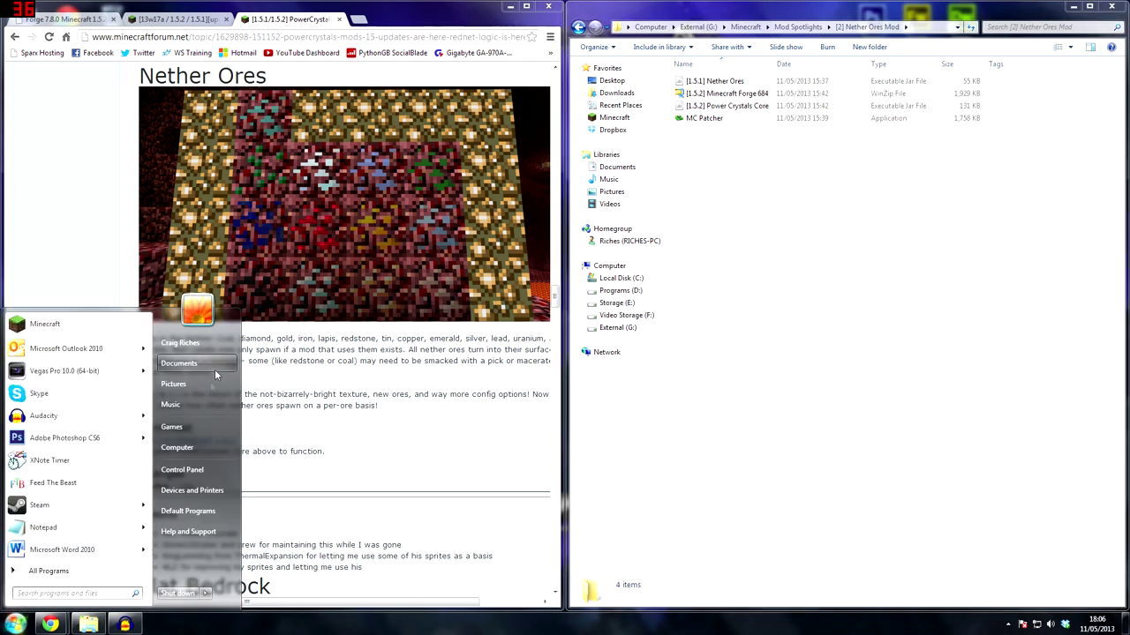
pyautogui.click(198, 446)
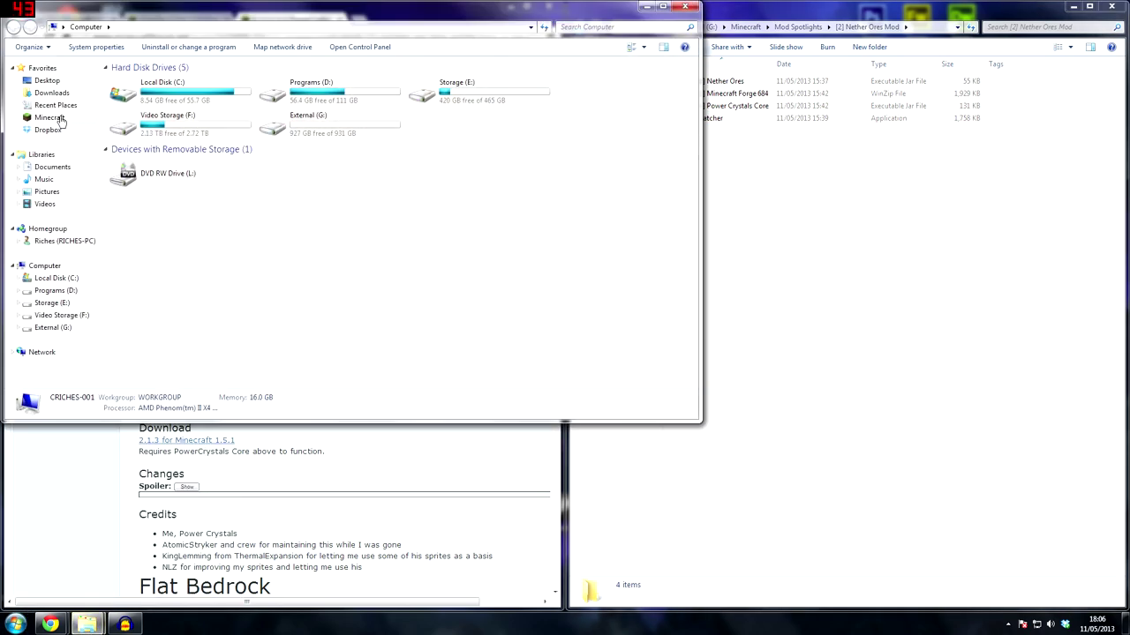
pyautogui.click(58, 119)
# Open .minecraft via %appdata% in Roaming and close the extra Explorer windows
pyautogui.click(15, 624)
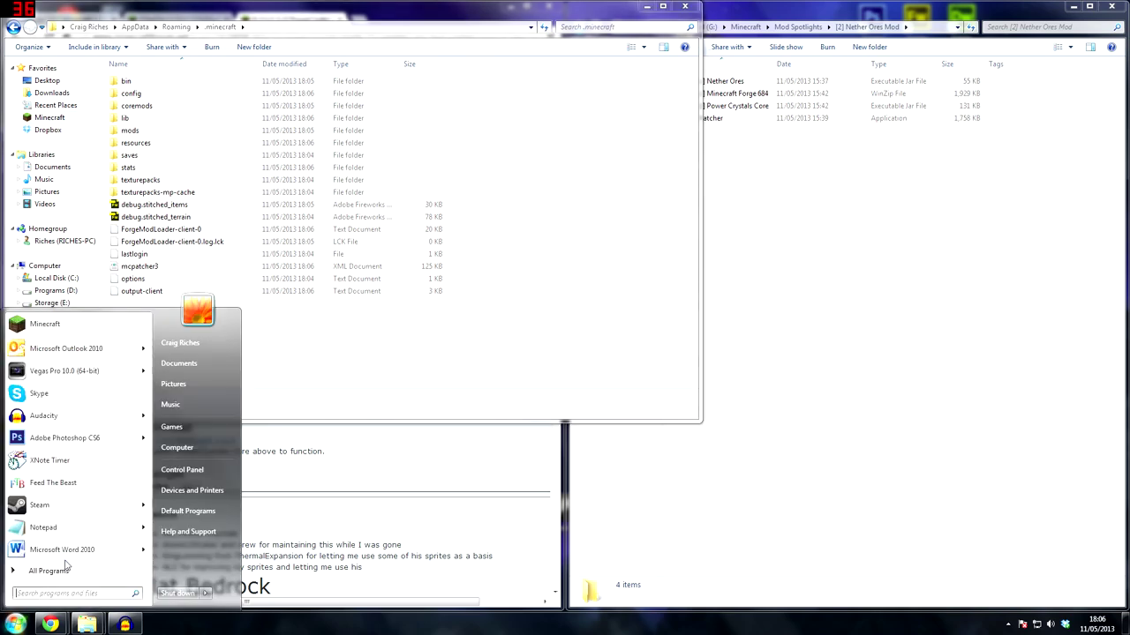
pyautogui.write('%app')
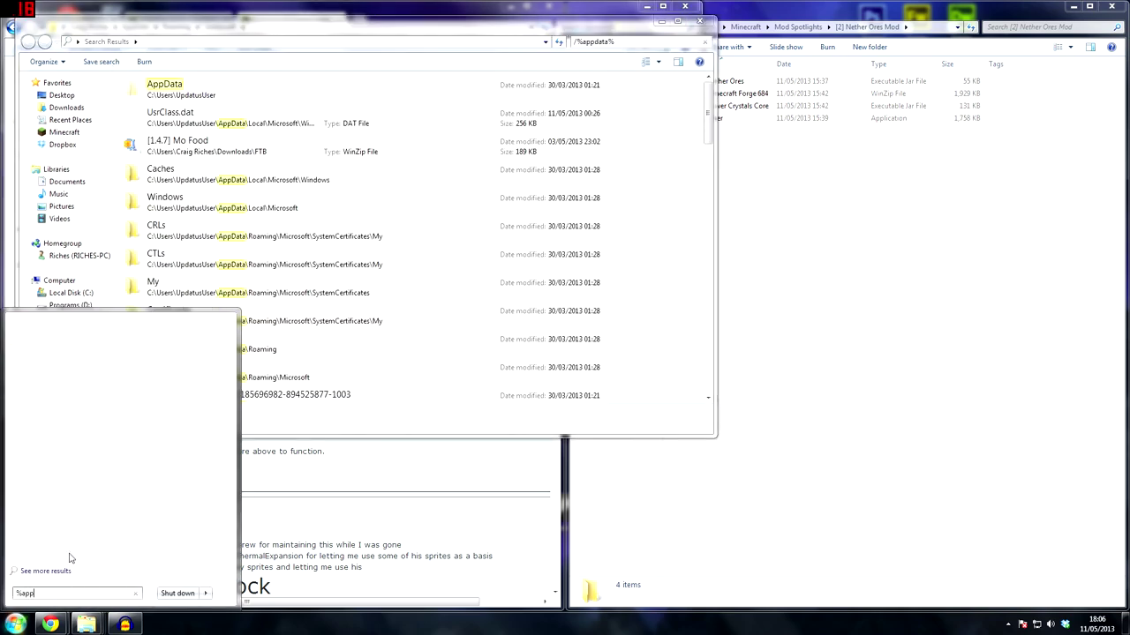
pyautogui.write('data%')
pyautogui.press('Return')
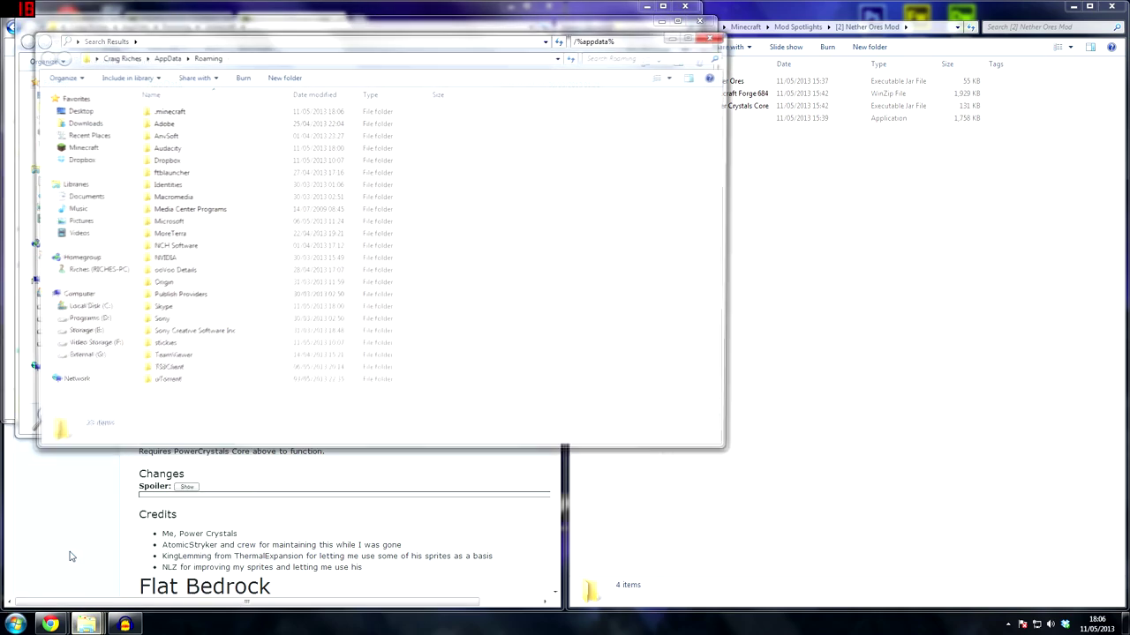
pyautogui.doubleClick(159, 110)
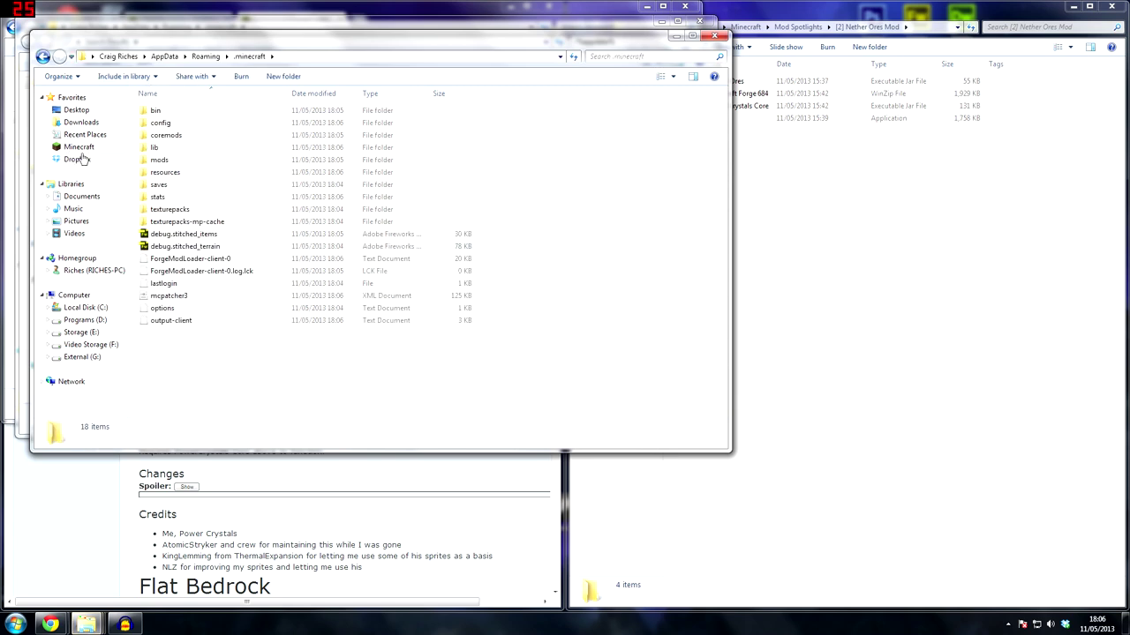
pyautogui.click(206, 57)
pyautogui.moveTo(168, 110)
pyautogui.mouseDown()
pyautogui.moveTo(71, 124)
pyautogui.moveTo(70, 143)
pyautogui.moveTo(168, 109)
pyautogui.mouseUp()
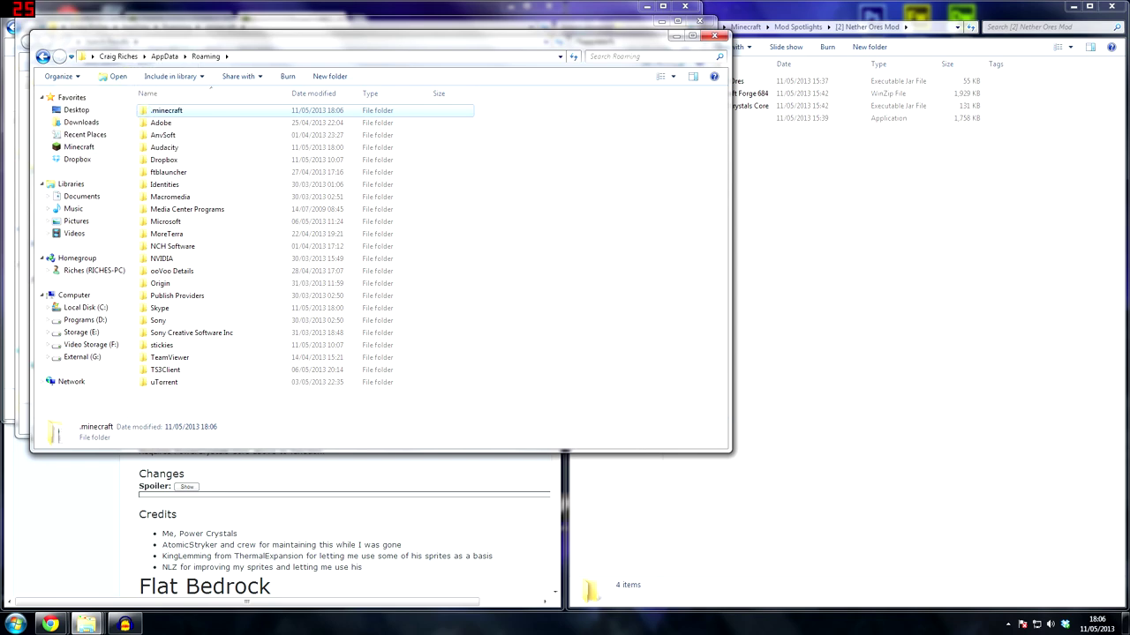
pyautogui.click(711, 35)
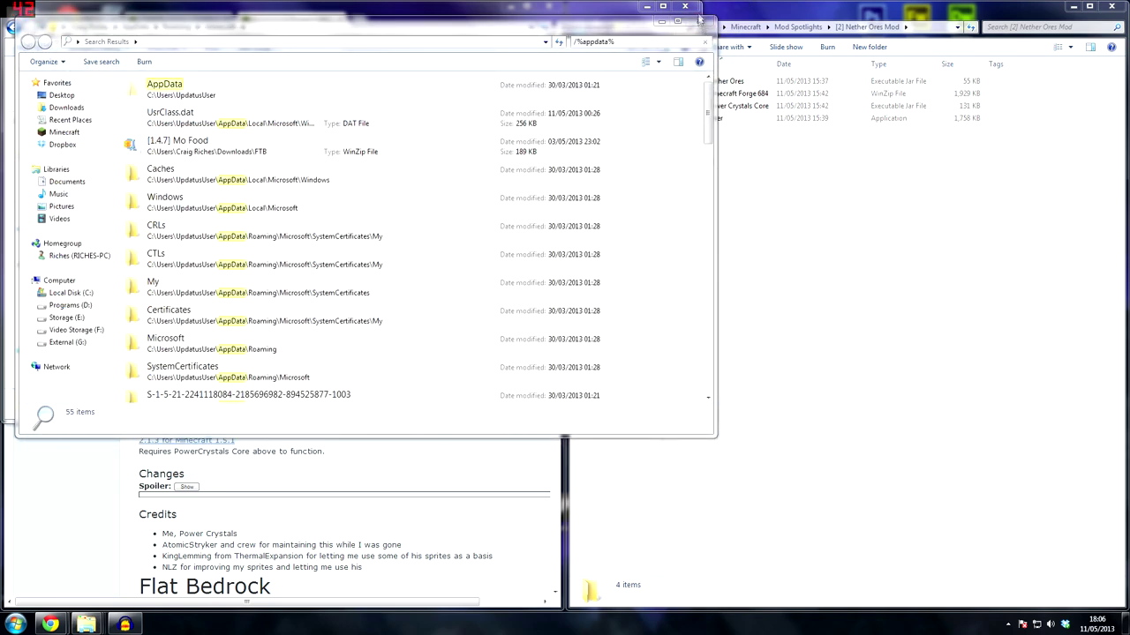
pyautogui.click(697, 20)
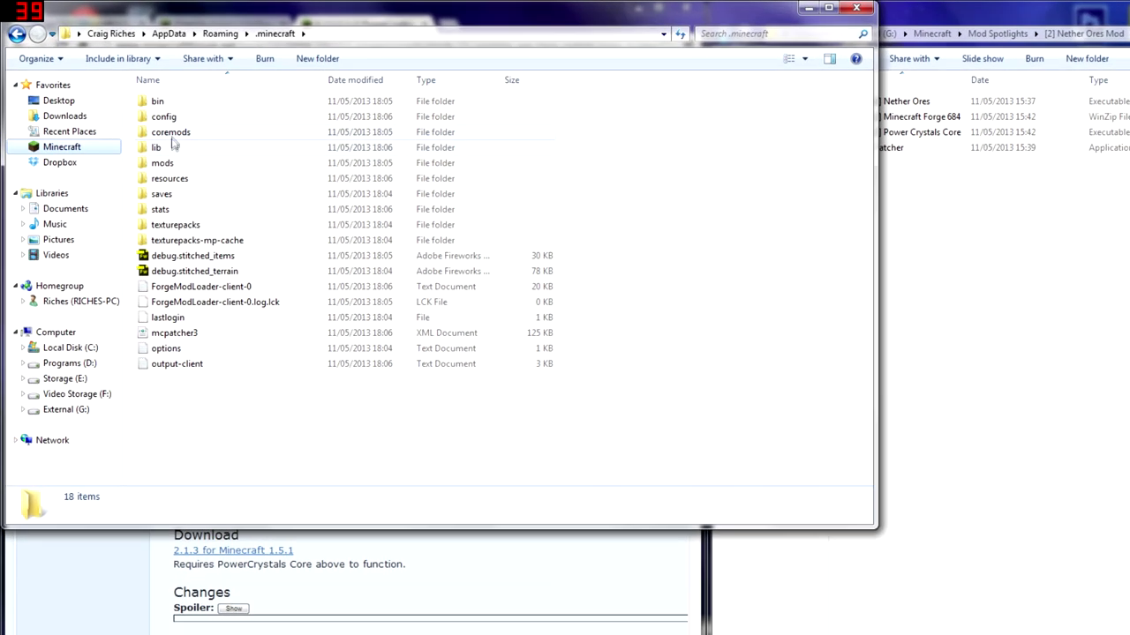
# Copy [1.5.2] Power Crystals Core into the .minecraft coremods folder
pyautogui.click(137, 108)
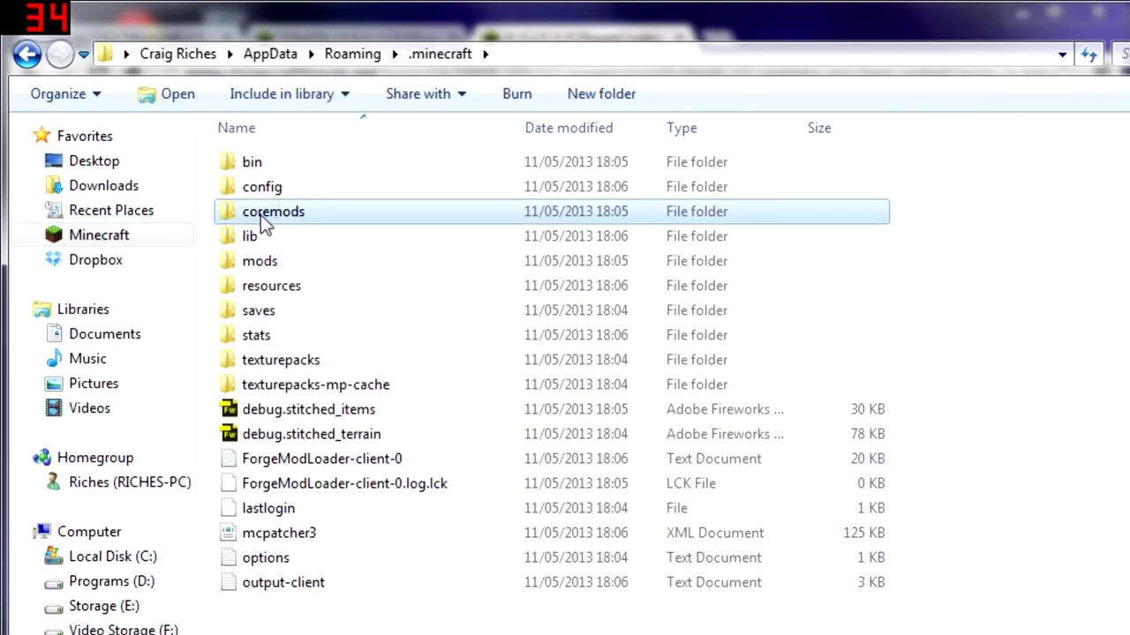
pyautogui.click(259, 265)
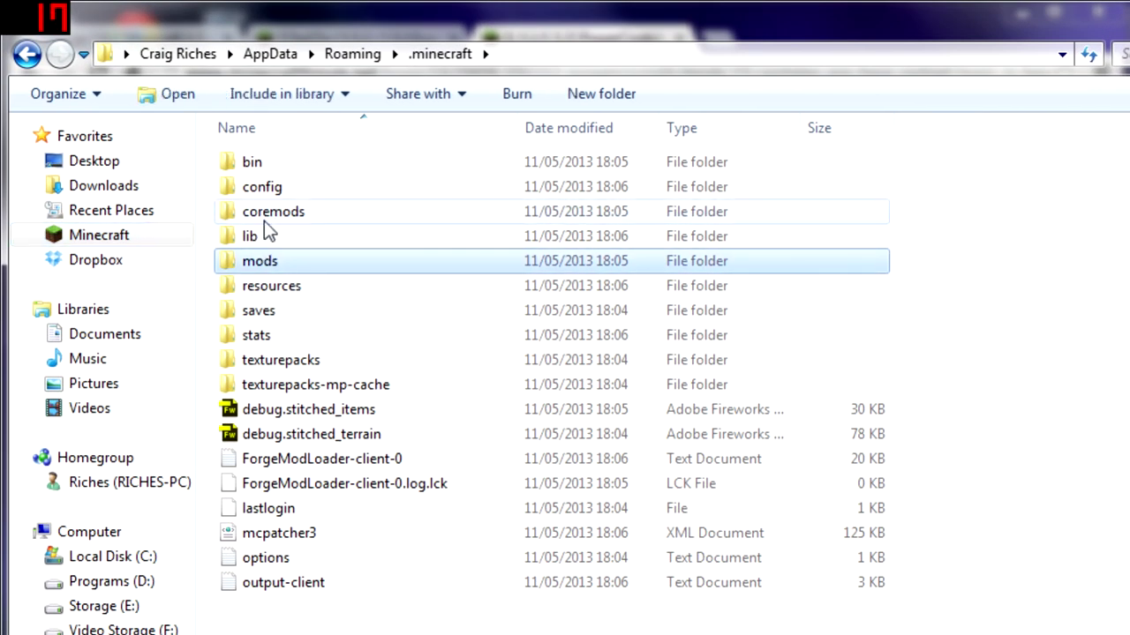
pyautogui.click(253, 212)
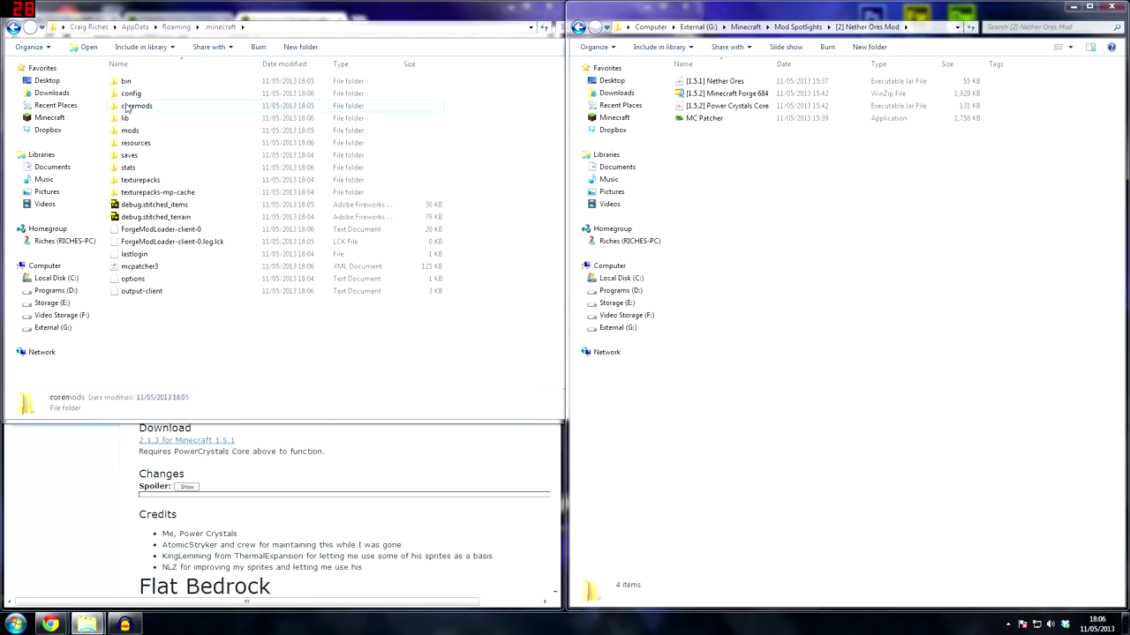
pyautogui.doubleClick(126, 107)
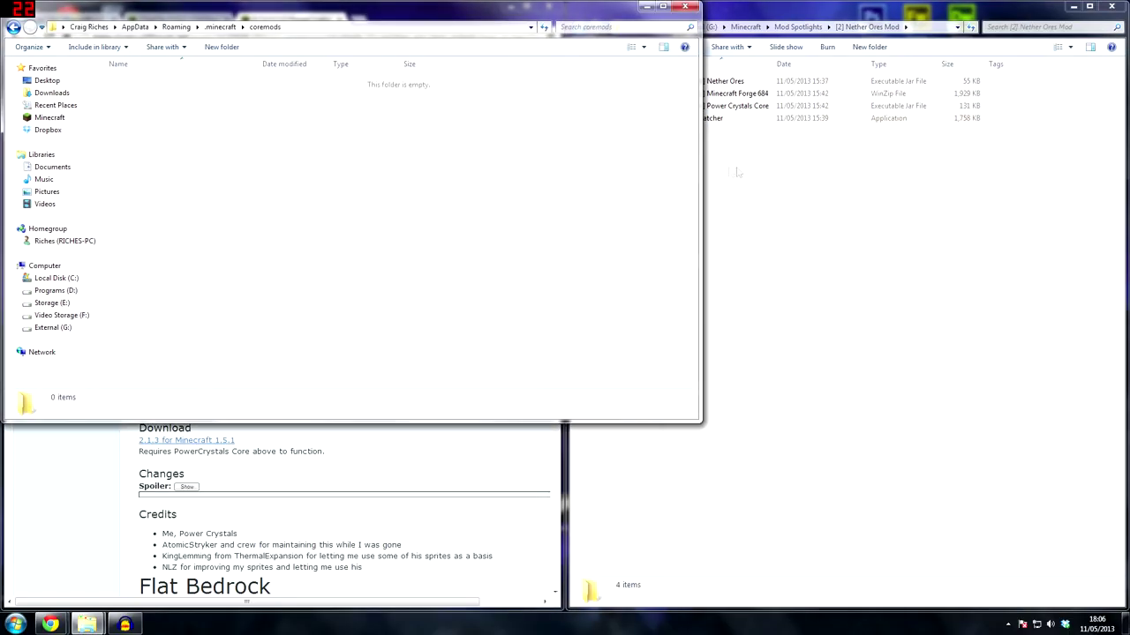
pyautogui.click(715, 106)
pyautogui.moveTo(715, 107); pyautogui.dragTo(265, 181)
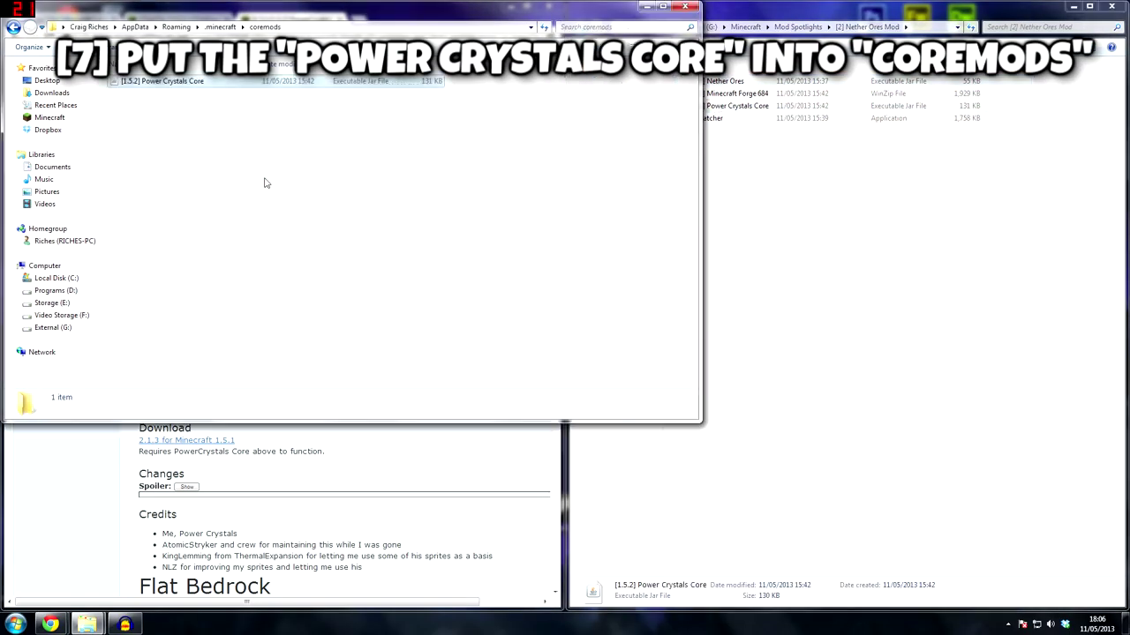
# Copy [1.5.1] Nether Ores into the mods folder, then launch Minecraft
pyautogui.click(218, 27)
pyautogui.doubleClick(131, 130)
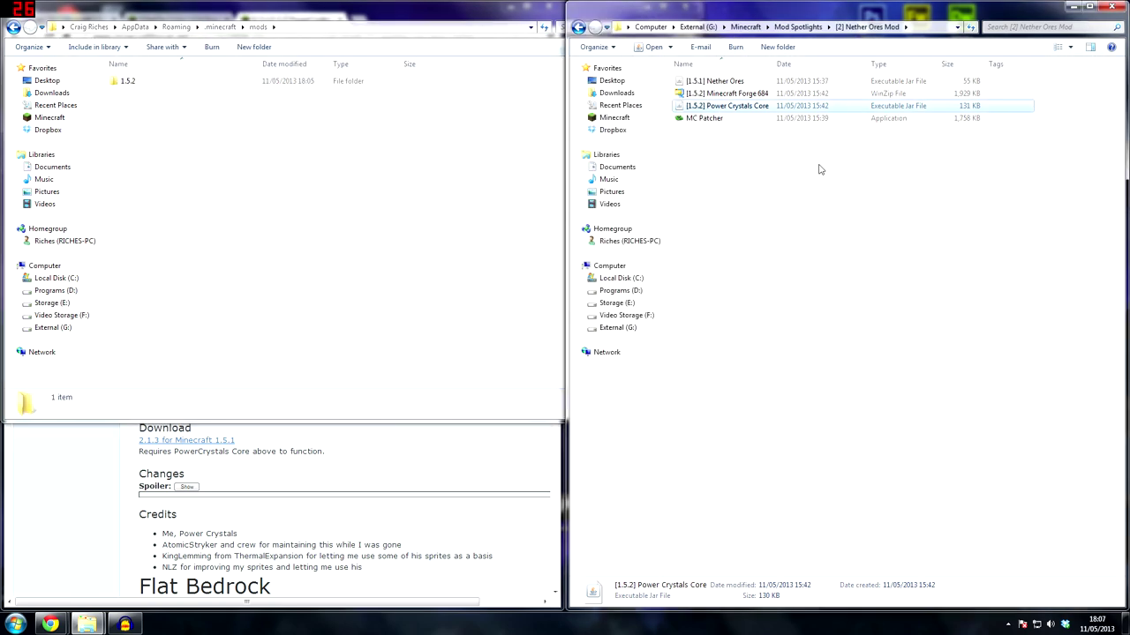
pyautogui.moveTo(714, 80); pyautogui.dragTo(285, 228)
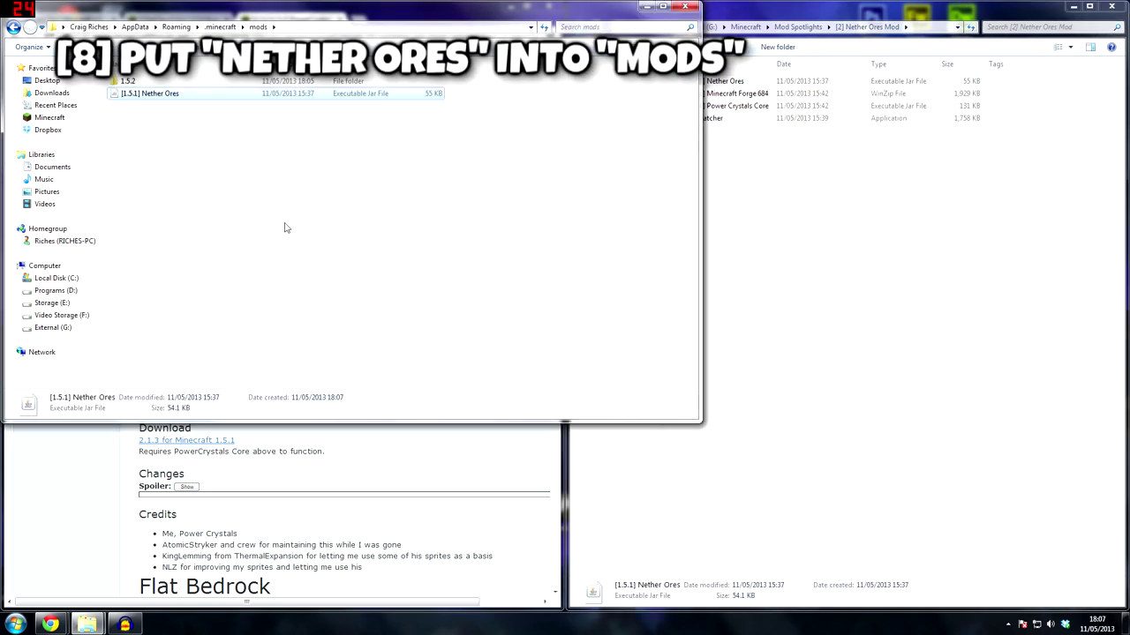
pyautogui.click(16, 624)
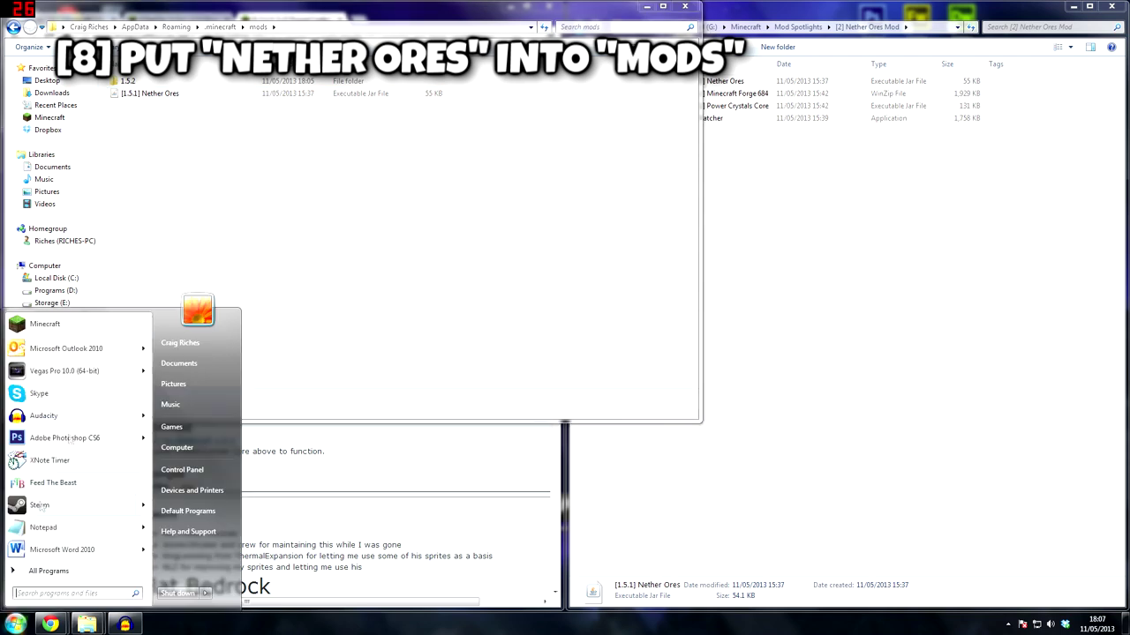
pyautogui.click(94, 326)
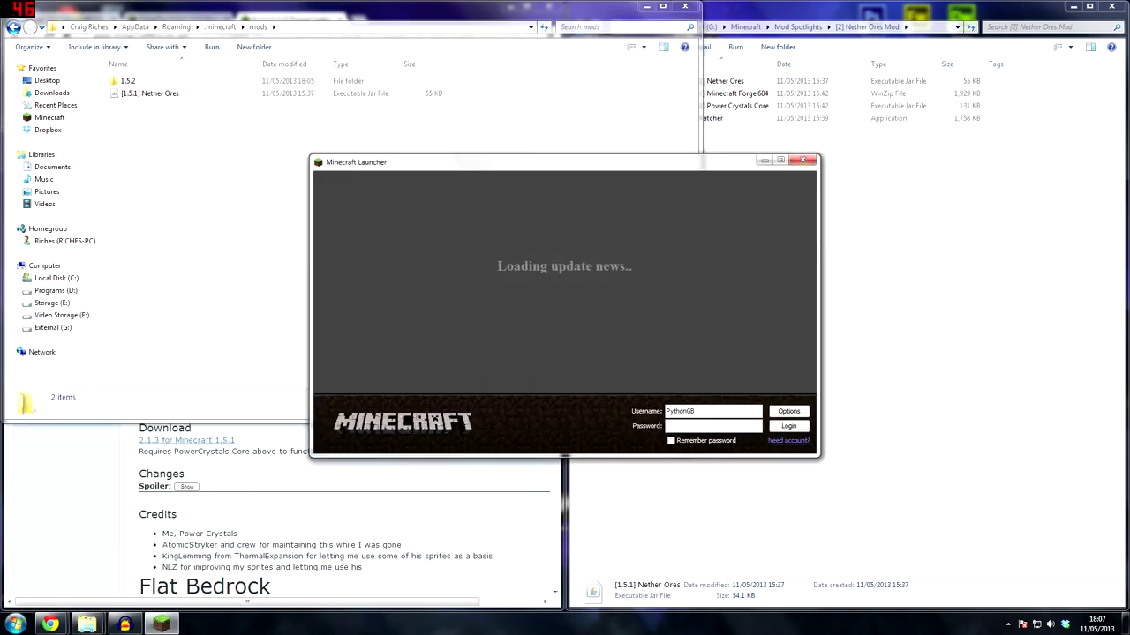
# Log in with the account password and confirm PowerCrystals Core 1.1.4 and Nether Ores 2.1.3 in the Mod List
pyautogui.write('•••')
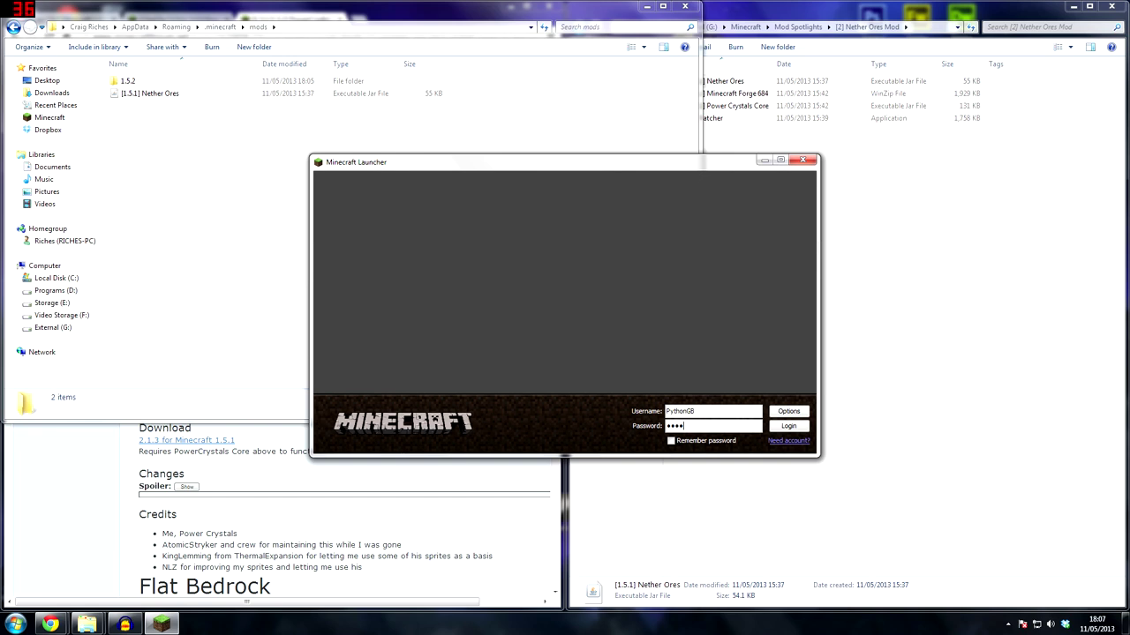
pyautogui.click(788, 426)
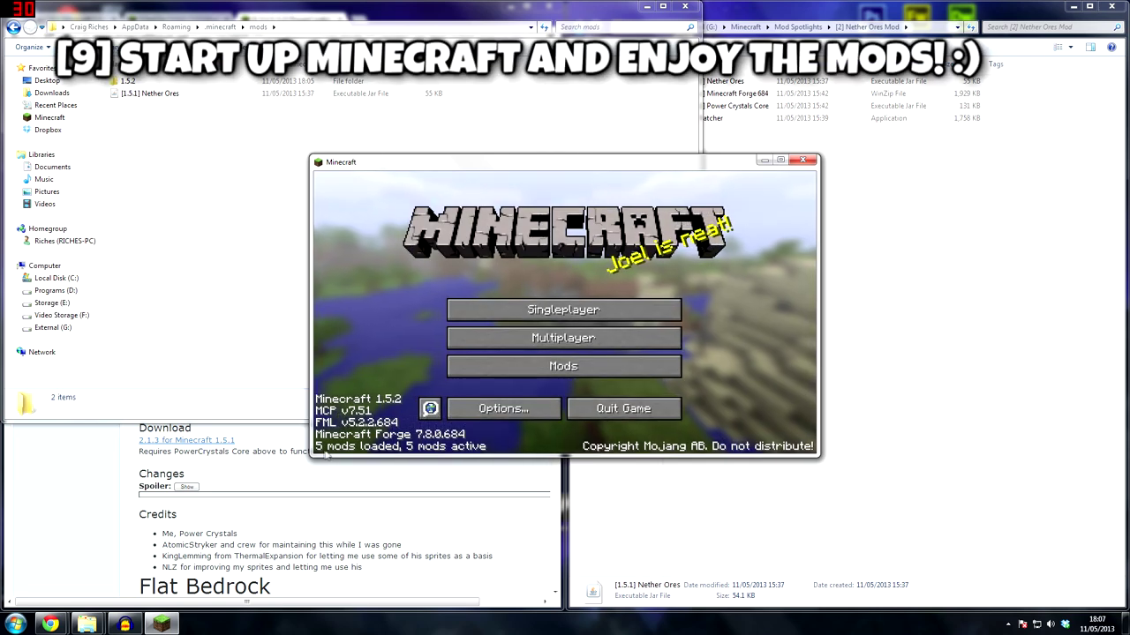
pyautogui.click(466, 357)
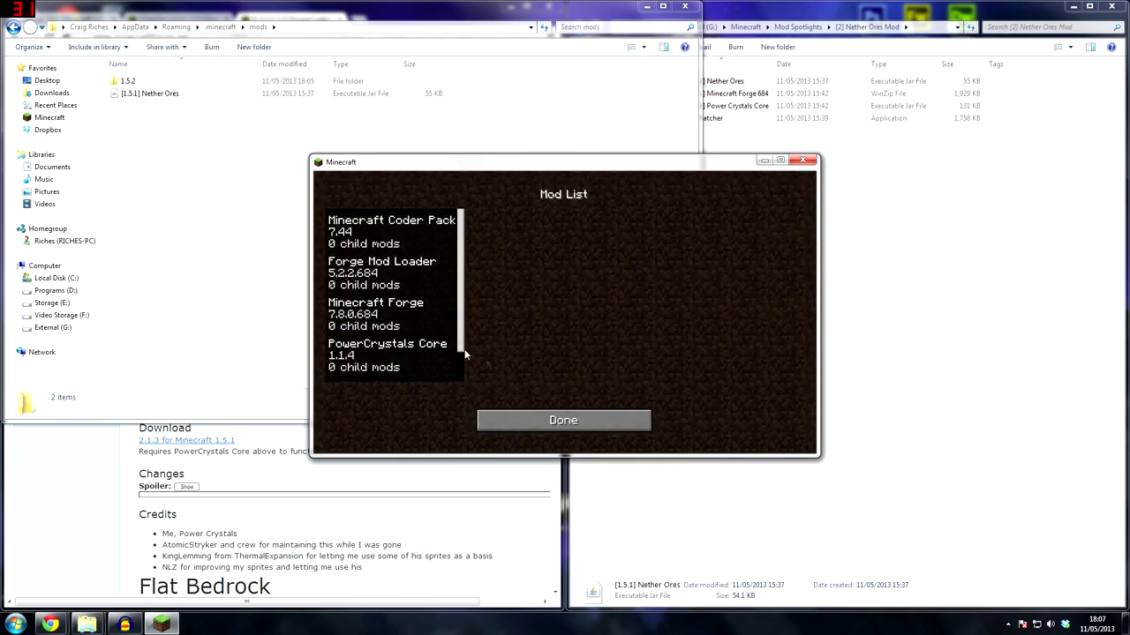
pyautogui.click(357, 358)
pyautogui.scroll(-1, 363, 355)
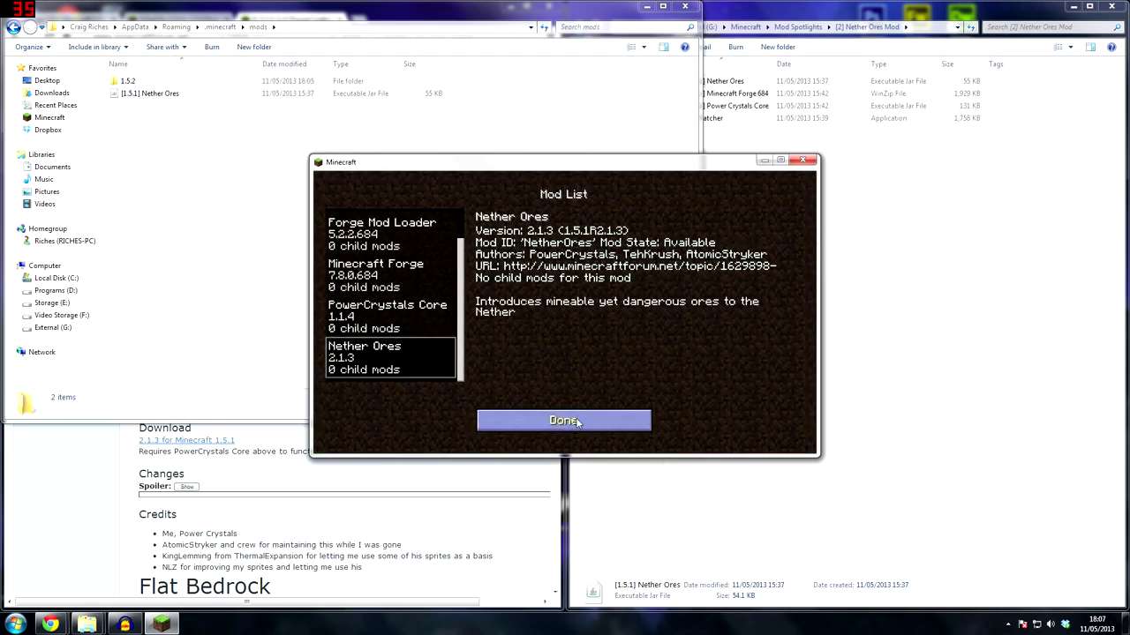
pyautogui.click(577, 422)
# Create a new singleplayer world in Creative game mode
pyautogui.click(578, 315)
pyautogui.click(601, 402)
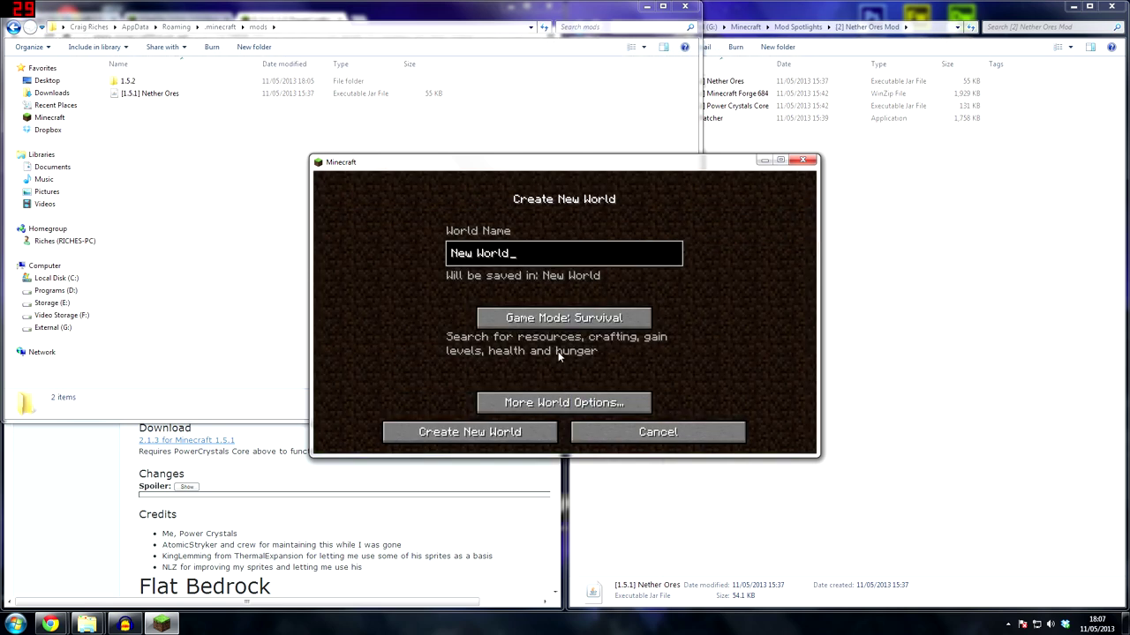
pyautogui.click(563, 318)
pyautogui.click(563, 318)
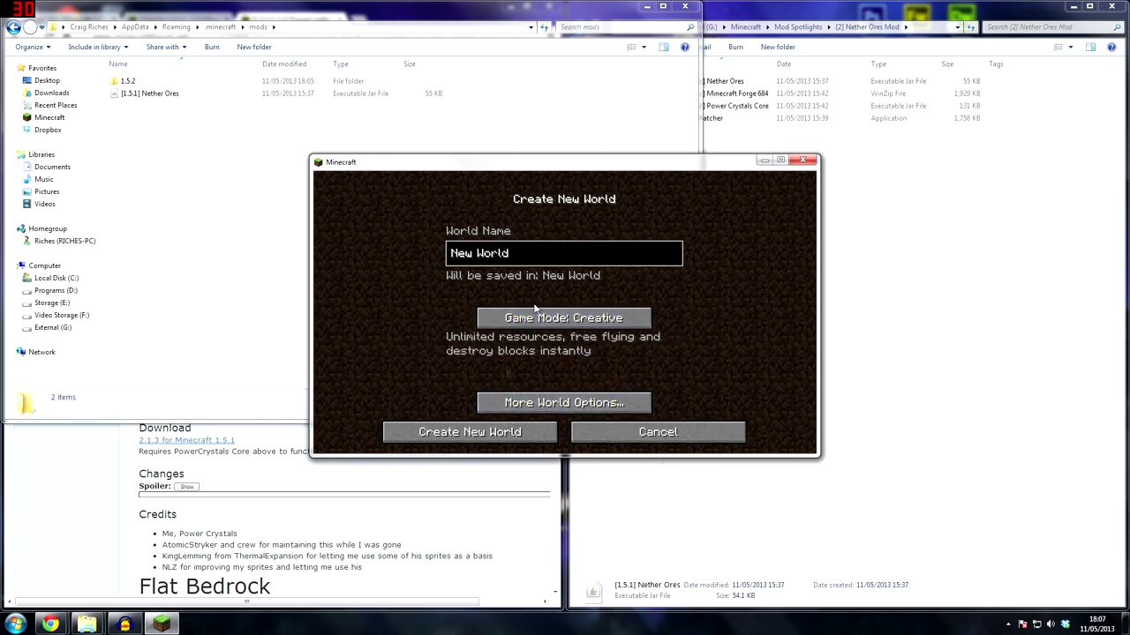
pyautogui.click(469, 432)
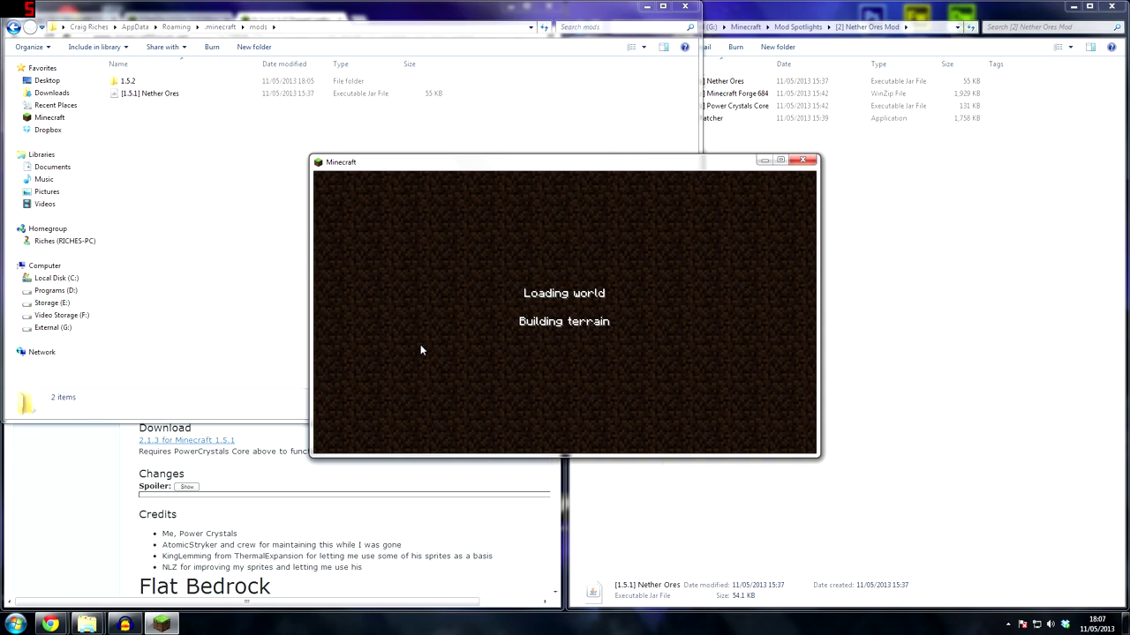
# Raise the video brightness to about +100% and return to the Nether
pyautogui.scroll(1, 565, 312)
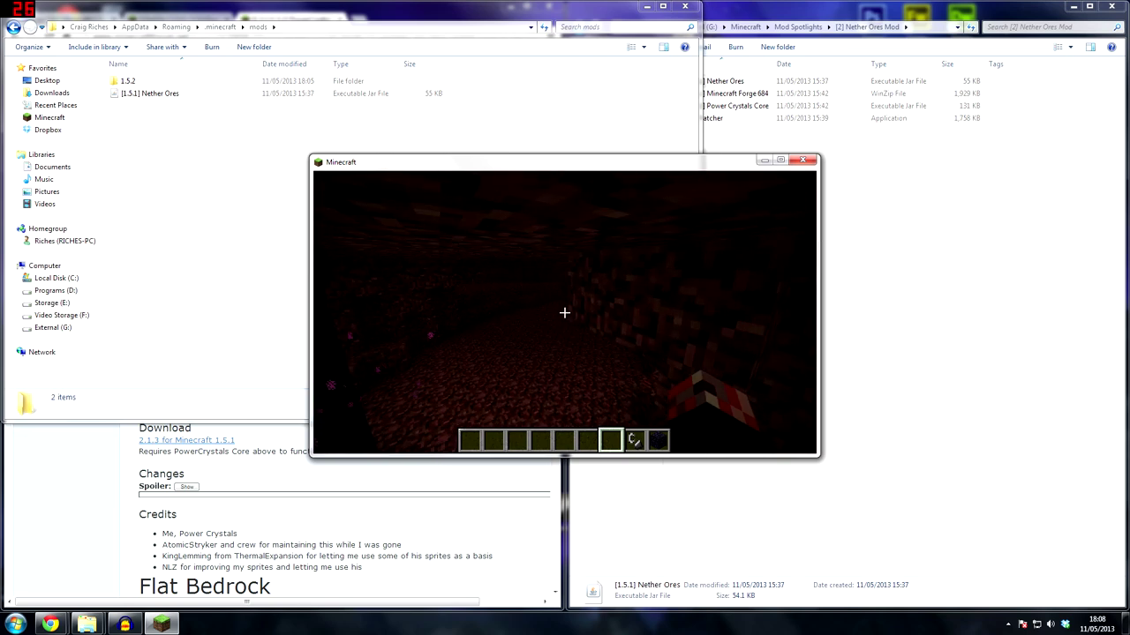
pyautogui.press('e')
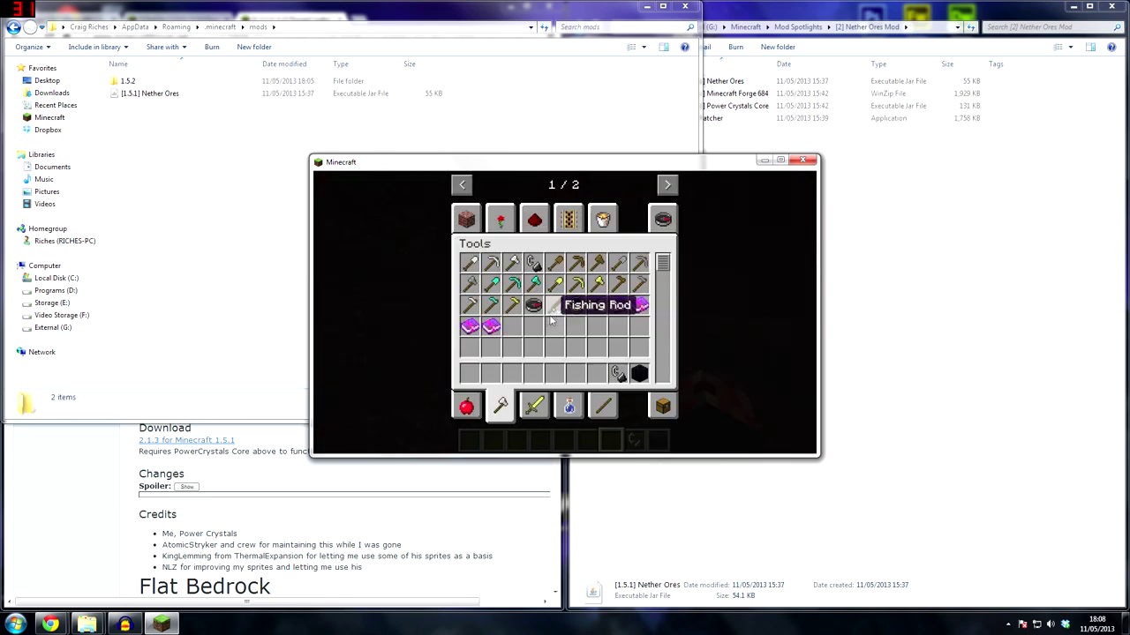
pyautogui.press('Escape')
pyautogui.click(512, 345)
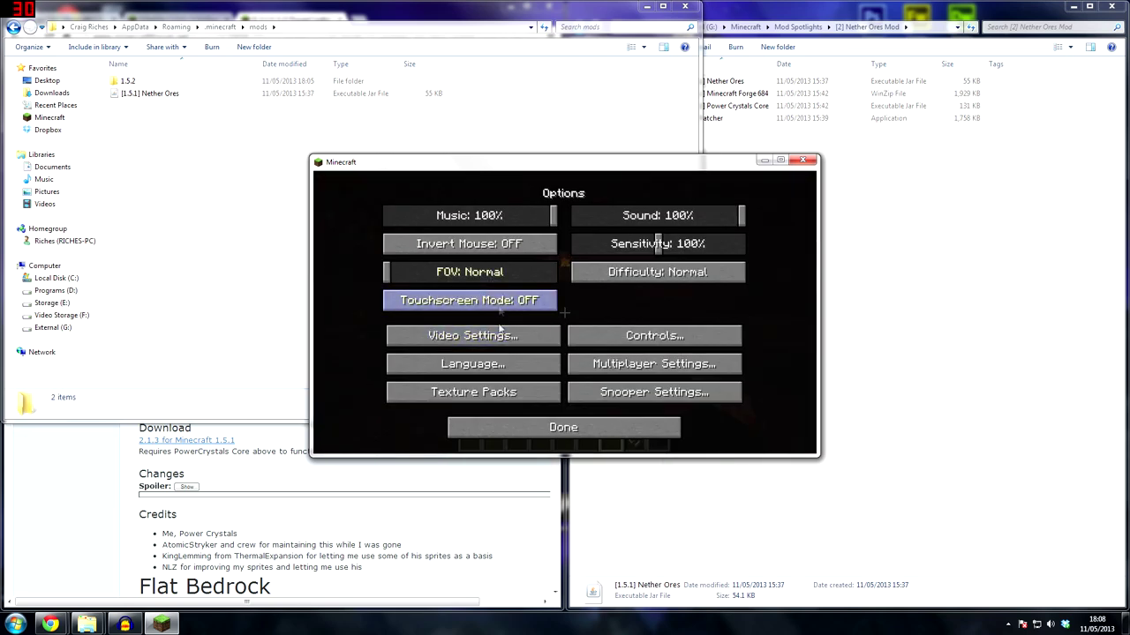
pyautogui.click(497, 332)
pyautogui.moveTo(505, 334); pyautogui.dragTo(600, 335)
pyautogui.press('Escape')
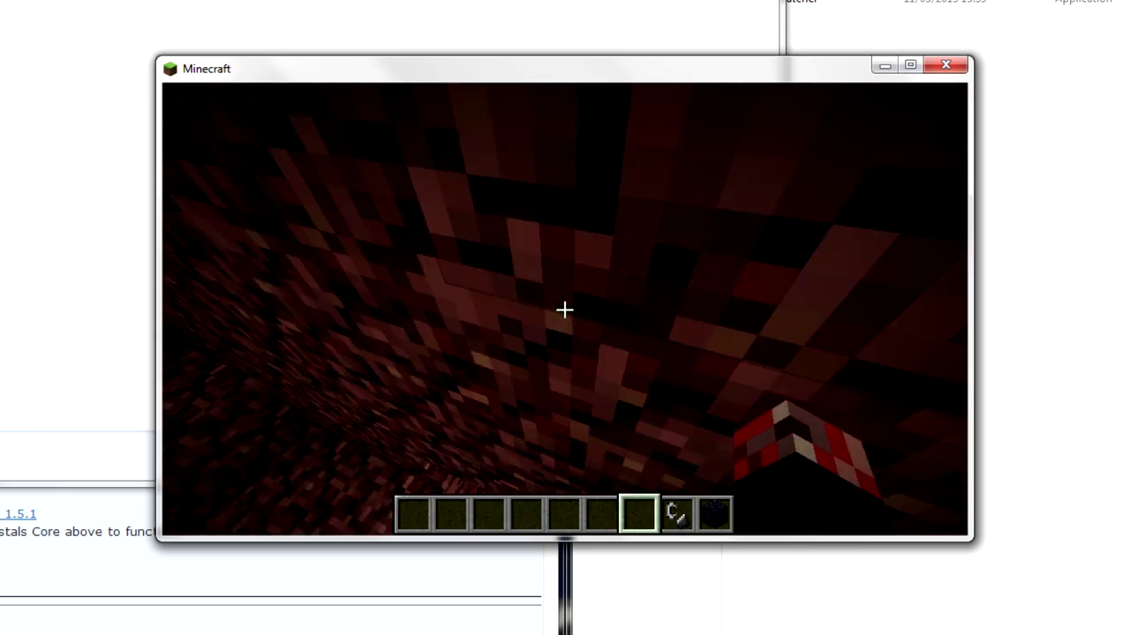
# Open the Game menu to pause play in the Nether world
pyautogui.press('Escape')
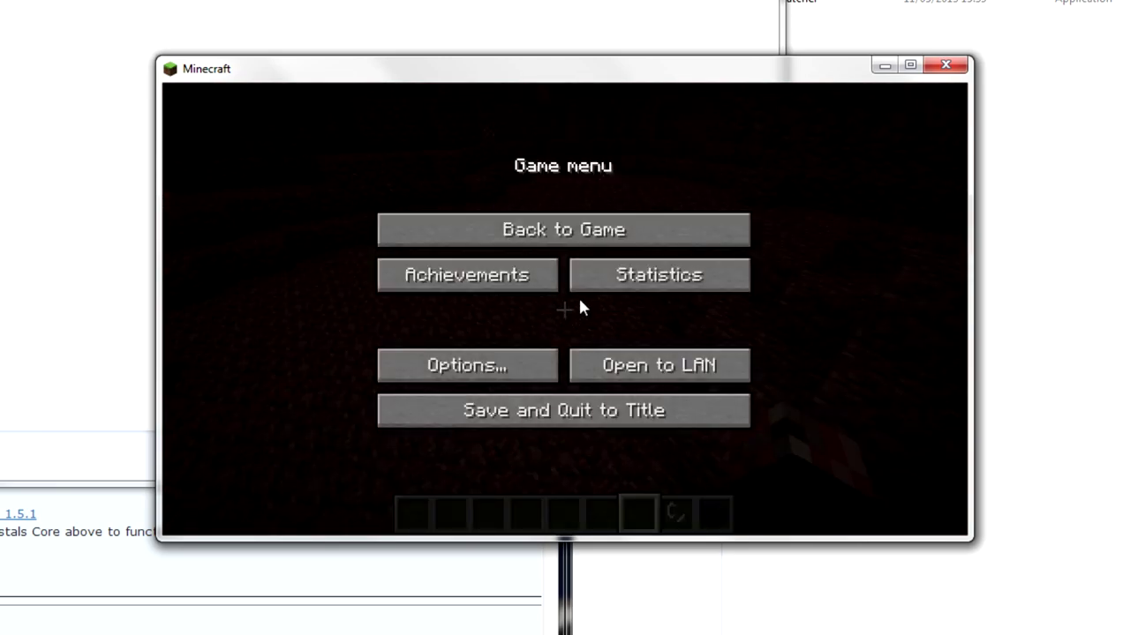